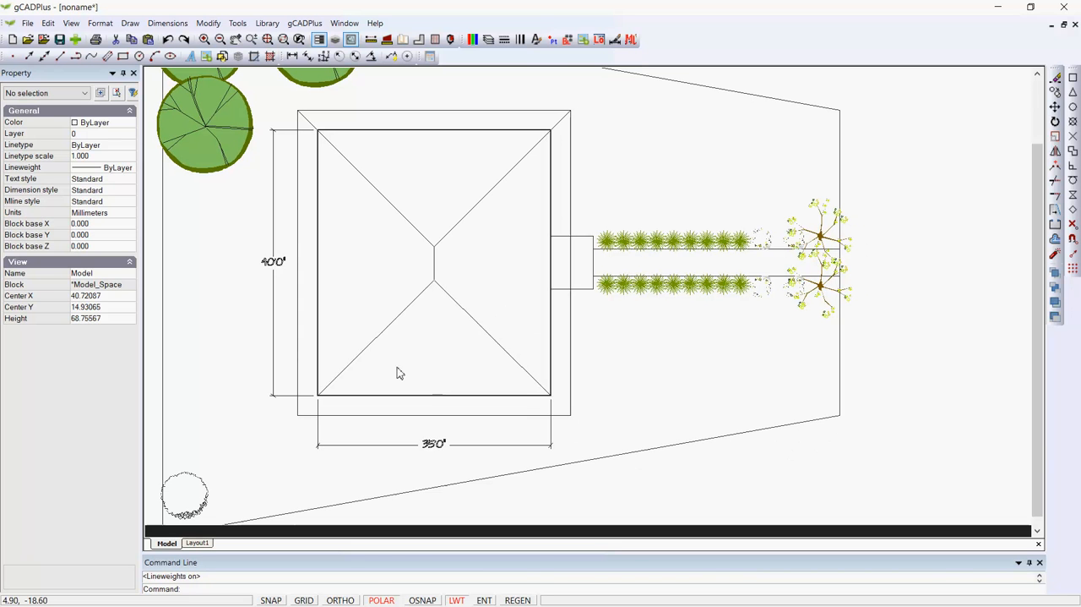
Create a new drawing from the Default.lcd template
left_click(12, 40)
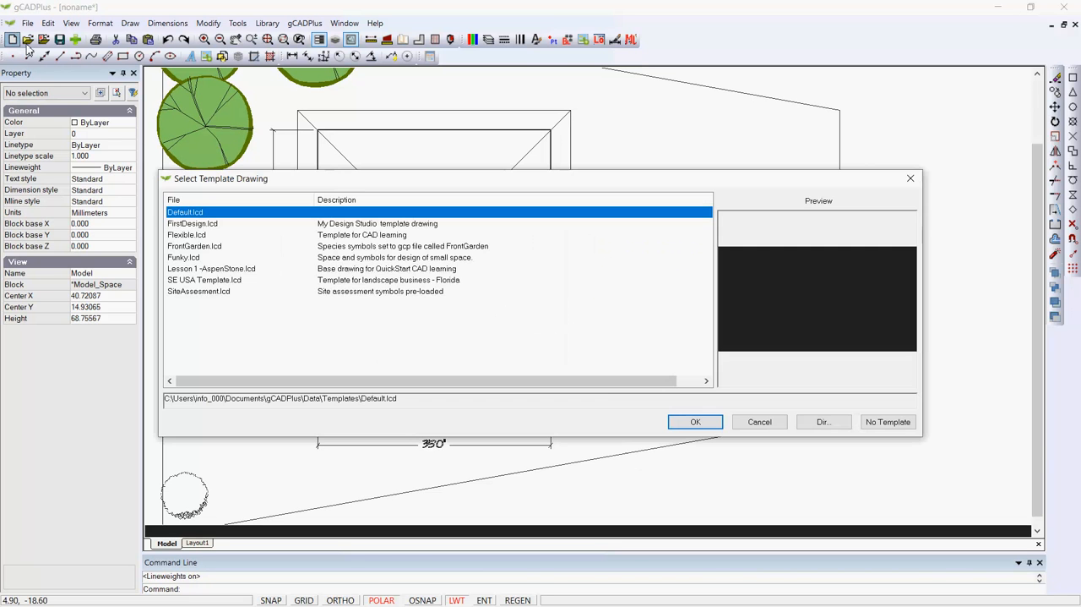
left_click(695, 422)
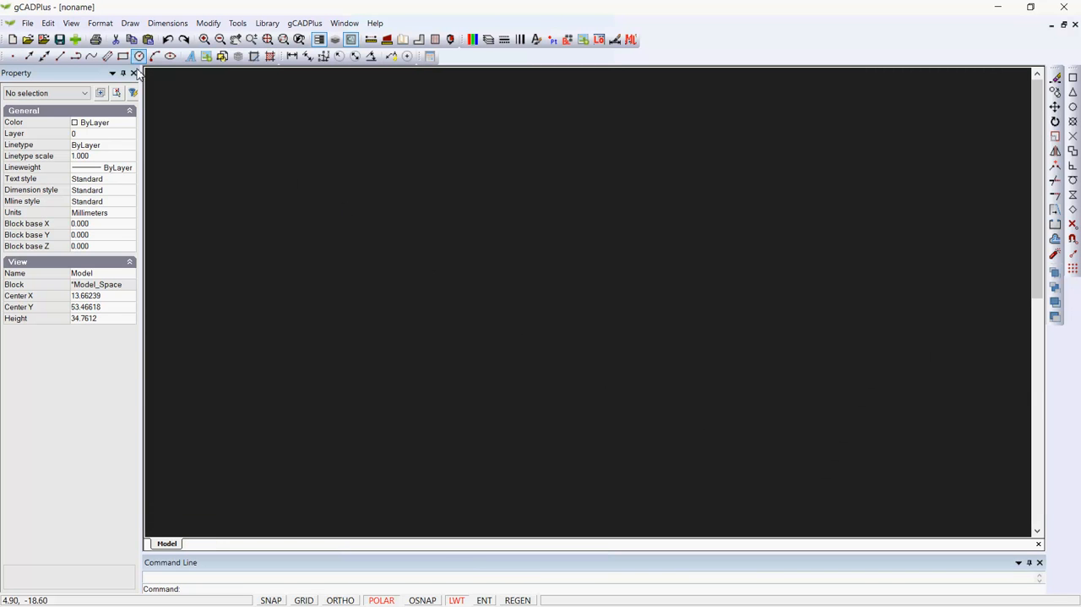
Draw a closed house outline with connected lines, 35 units wide and 40 units high, starting at its upper-left corner
left_click(131, 24)
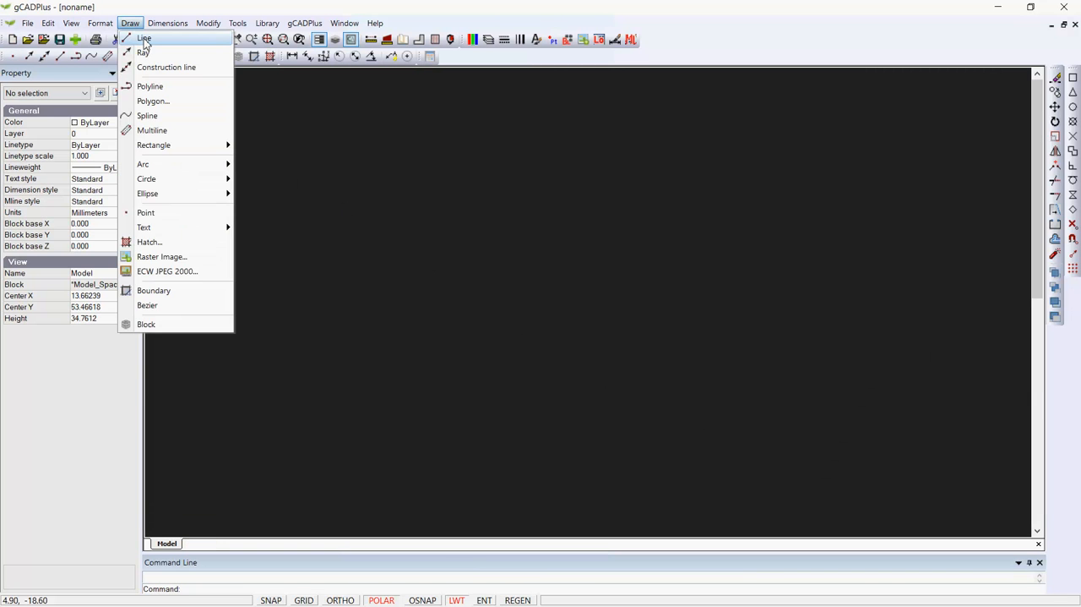
left_click(144, 39)
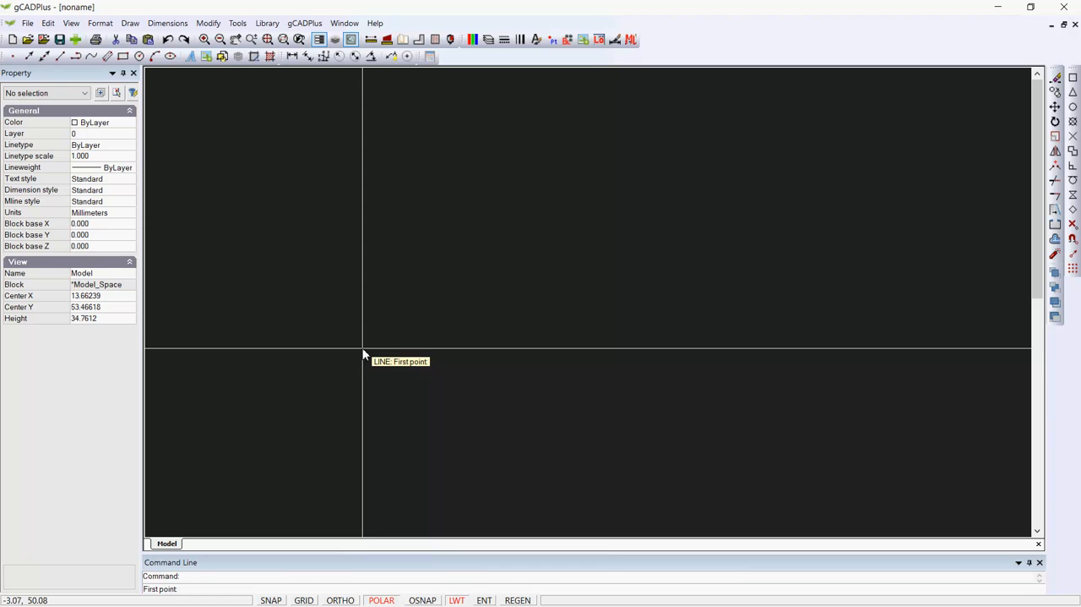
left_click(429, 185)
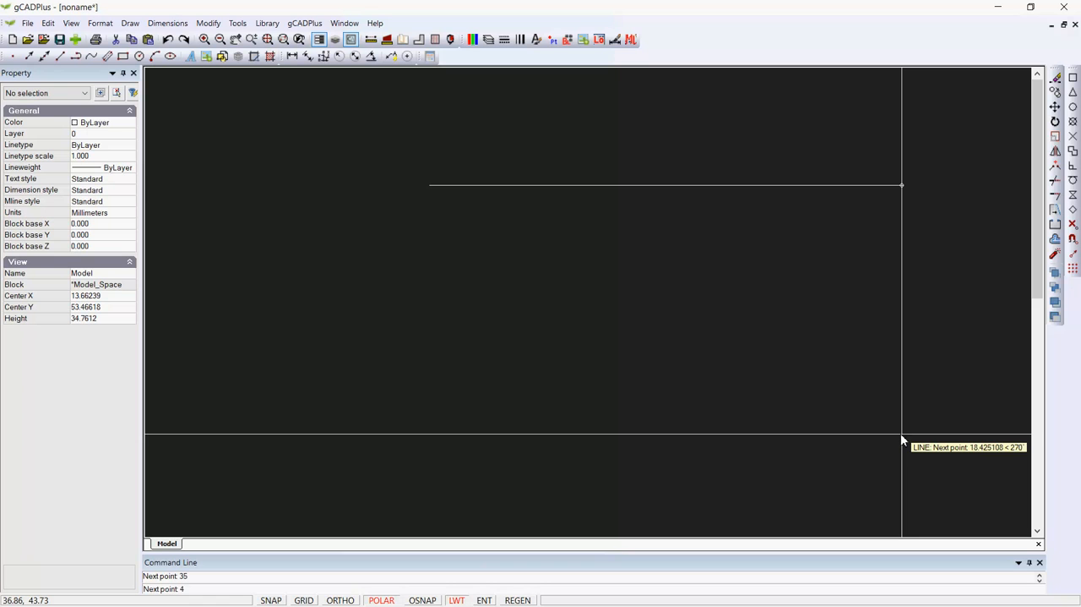
key("Return")
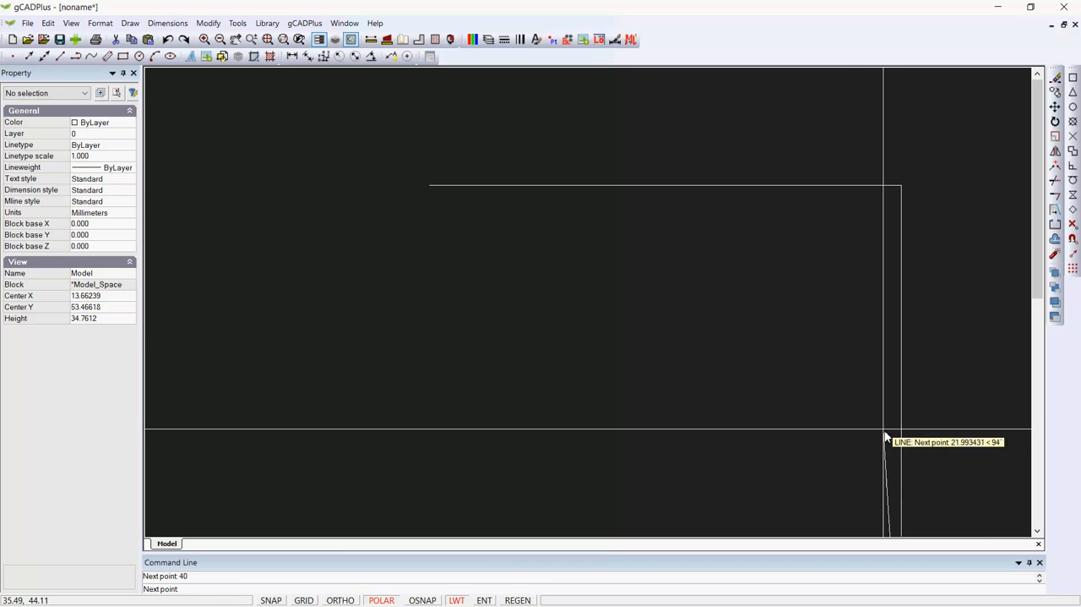
scroll(863, 404, "down", 3)
middle_click_drag(862, 404, 685, 302)
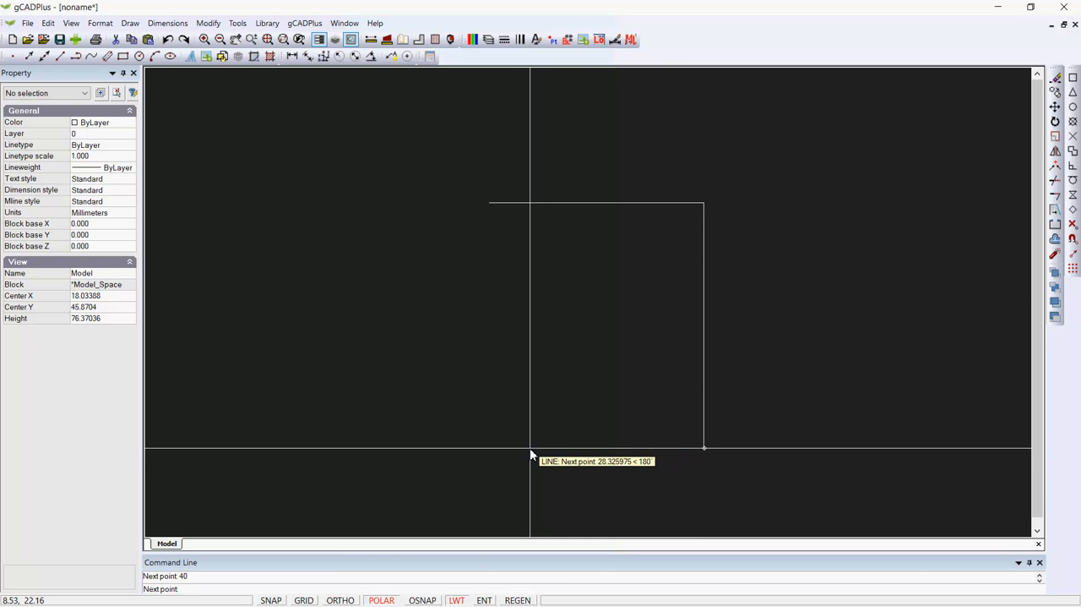
key("Return")
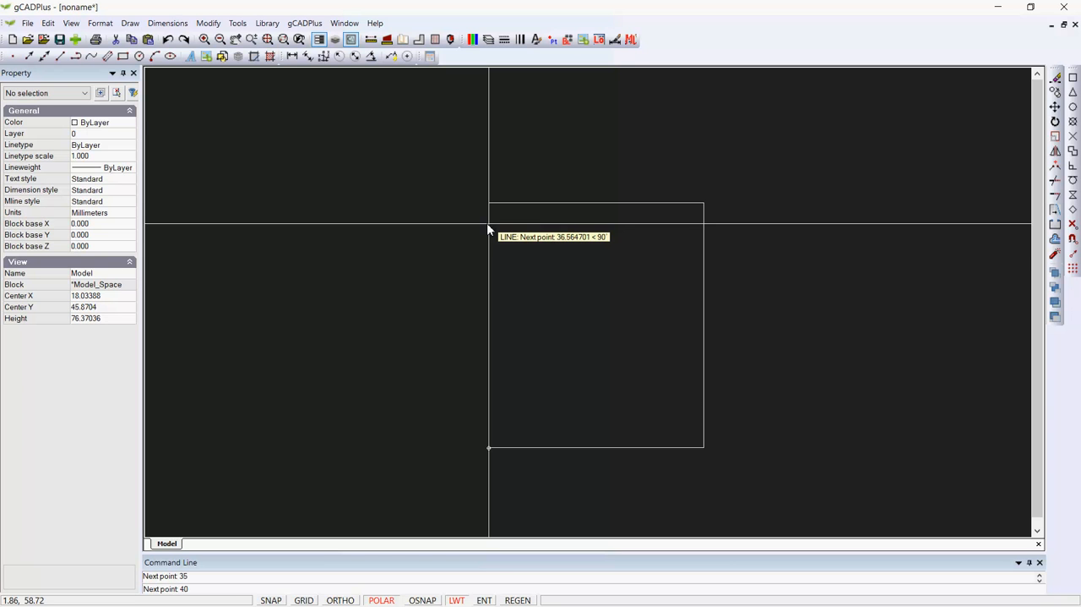
key("Return")
right_click(533, 258)
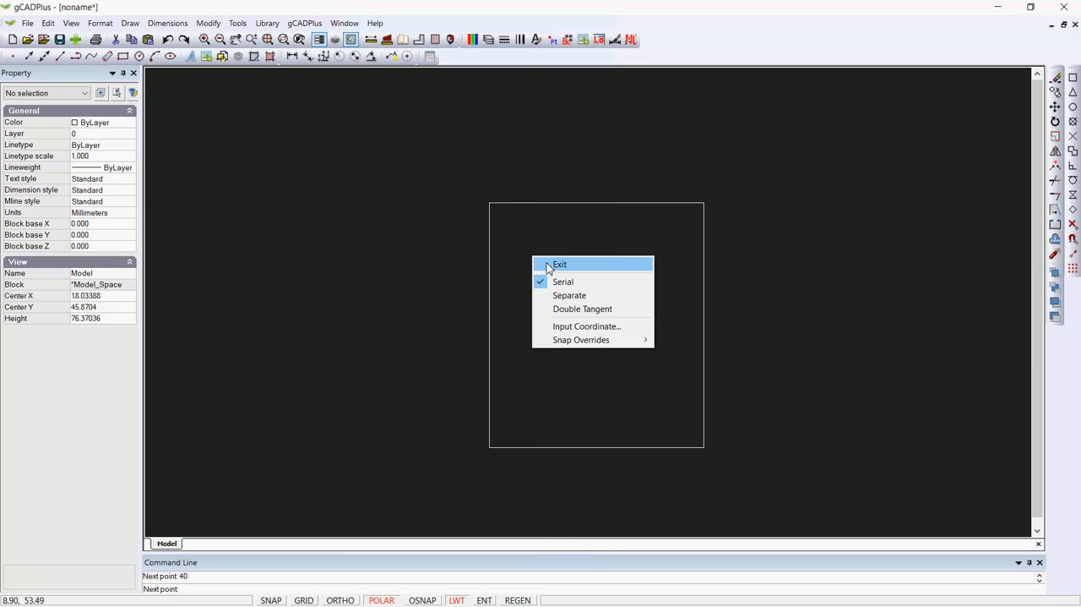
left_click(547, 268)
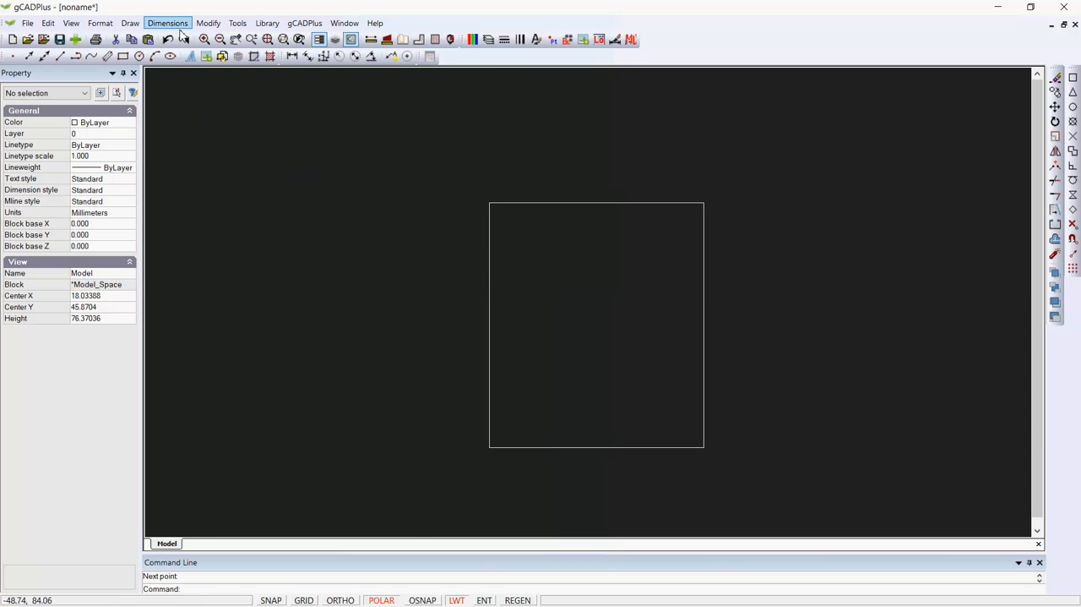
Add a linear dimension for the outline's width between its two lower corners, placed below the bottom edge
left_click(292, 57)
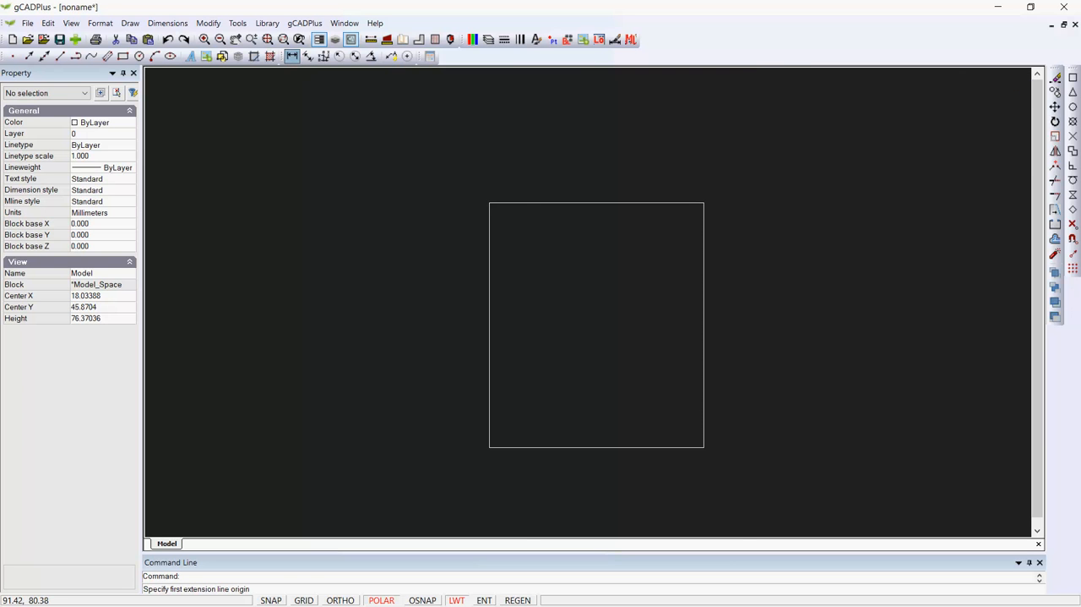
left_click(489, 447)
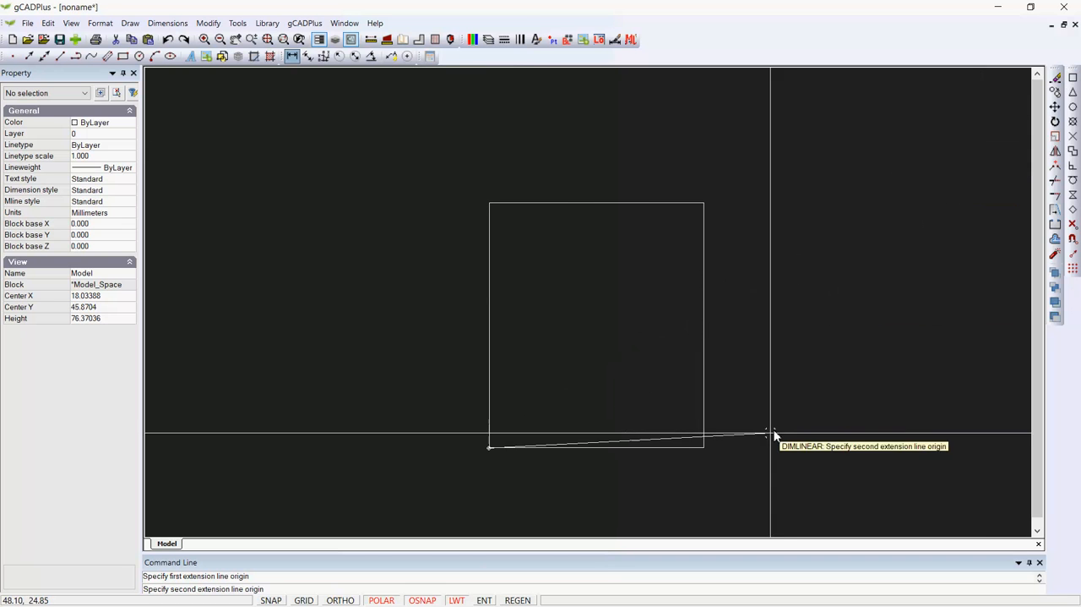
left_click(704, 447)
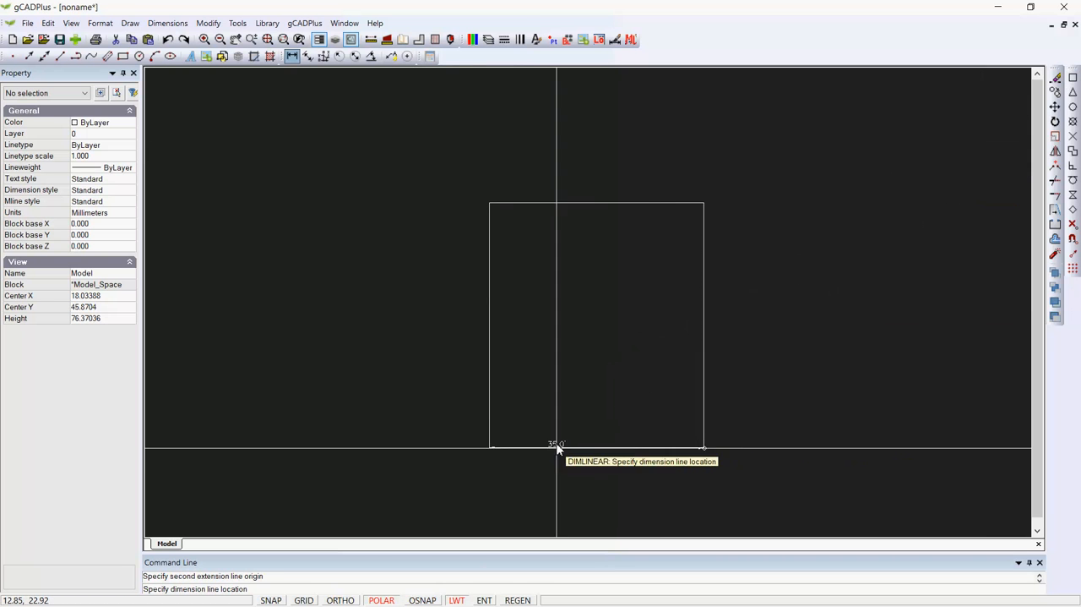
left_click(604, 481)
Change the width dimension's style to Architectural and deselect it
scroll(608, 497, "up", 4)
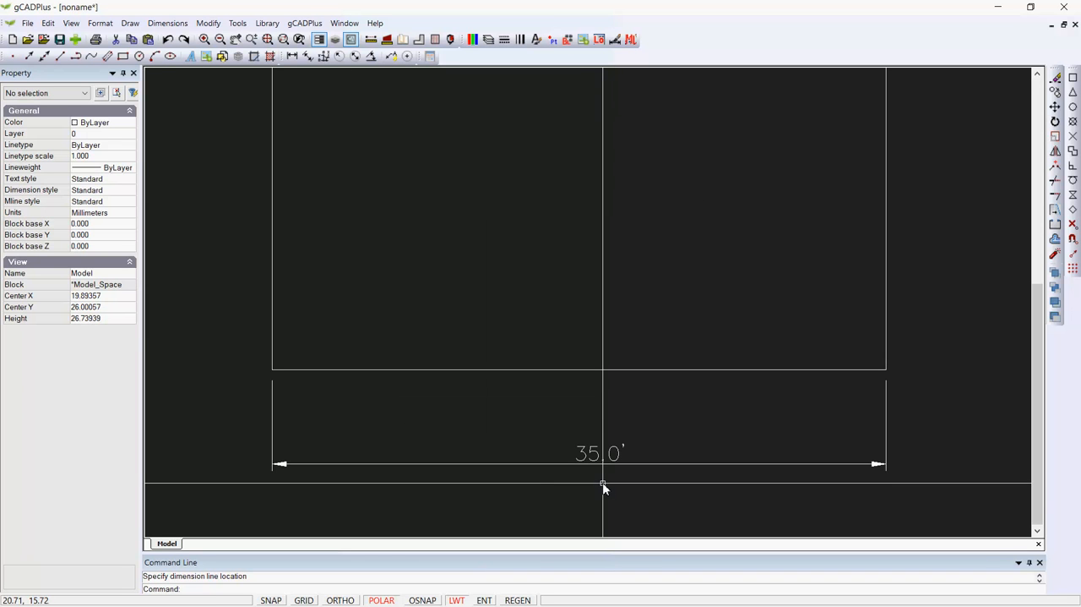
left_click(623, 464)
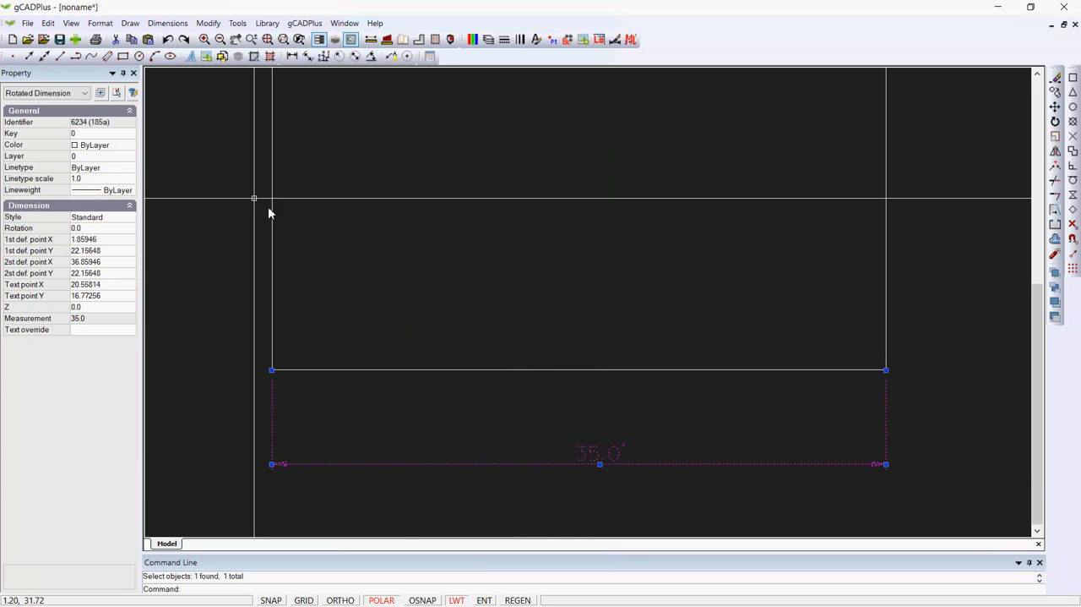
left_click(126, 217)
left_click(130, 217)
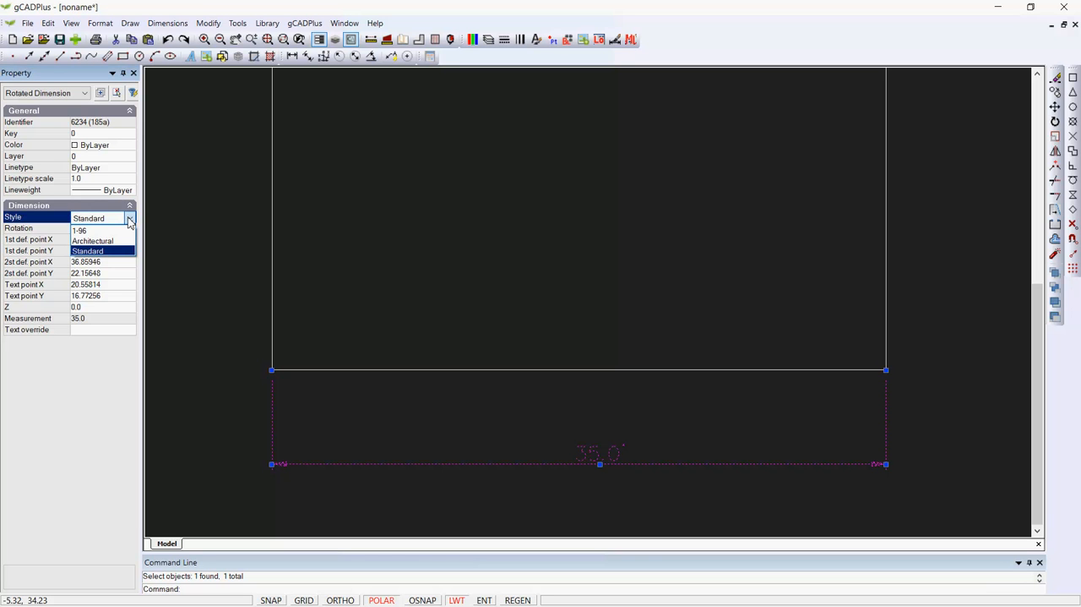
left_click(113, 245)
key("Escape")
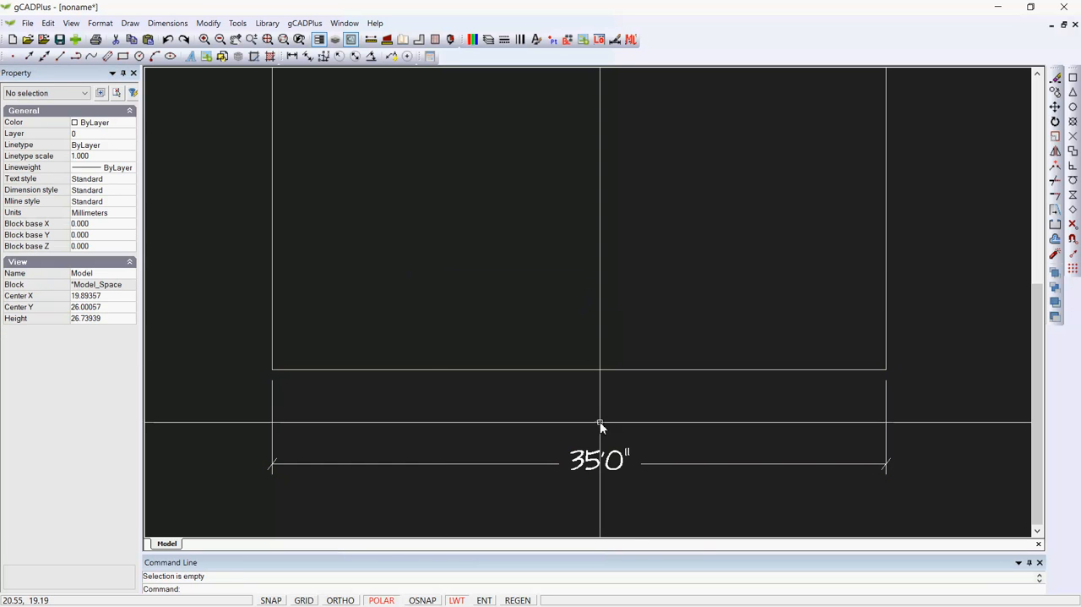
scroll(635, 473, "down", 4)
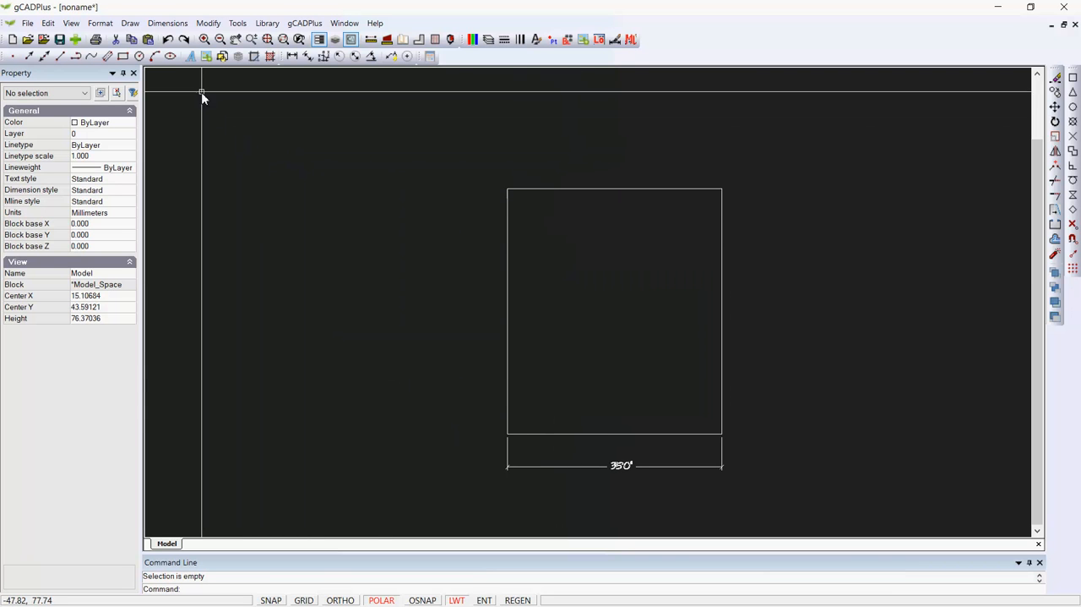
Offset the outline's top edge outward by a distance of 3 units
left_click(211, 24)
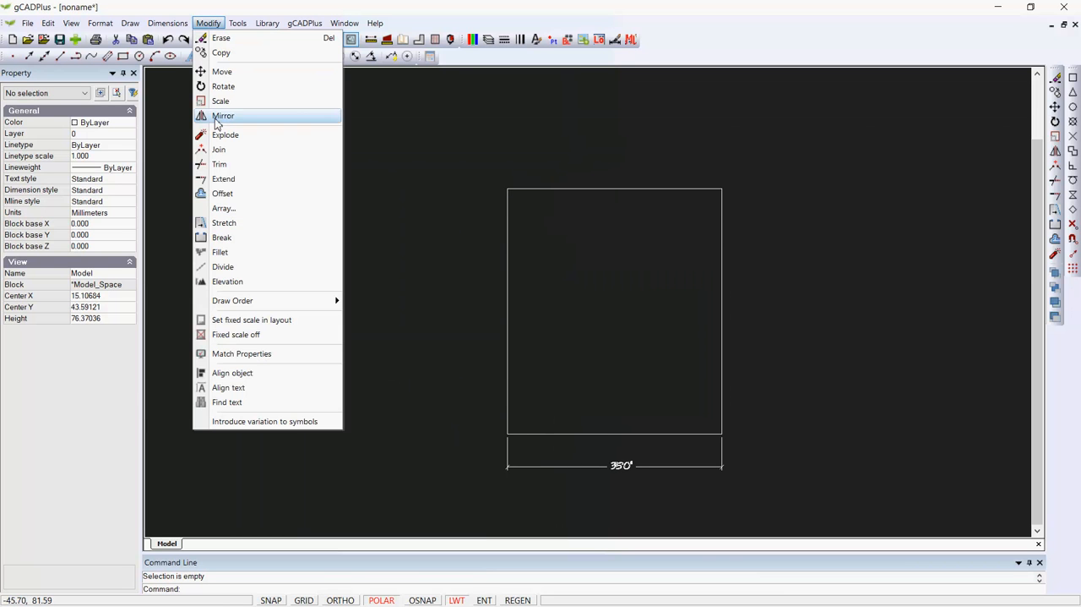
left_click(228, 193)
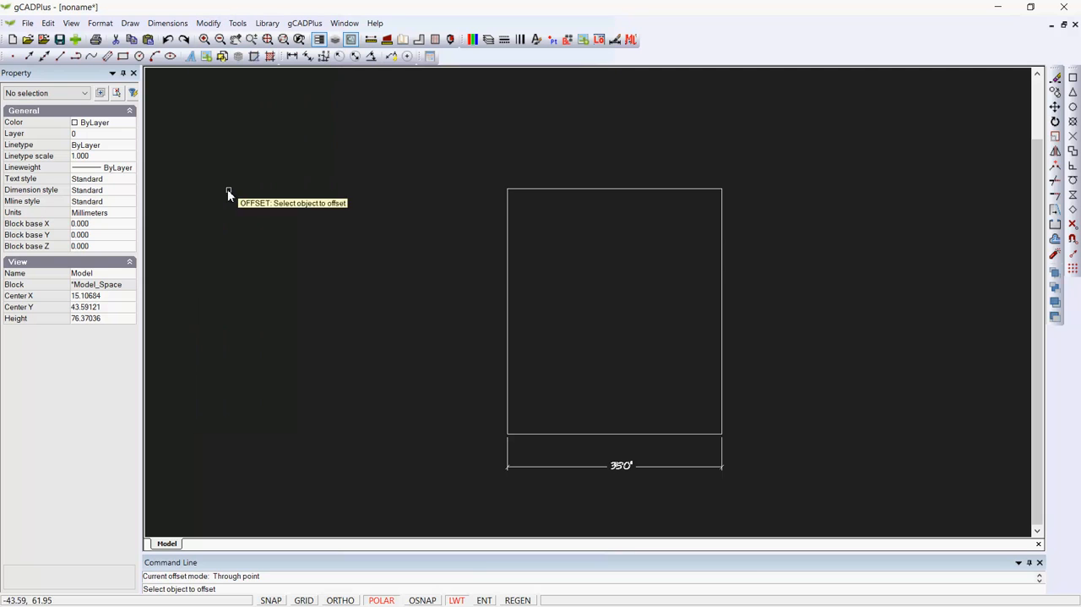
left_click(626, 190)
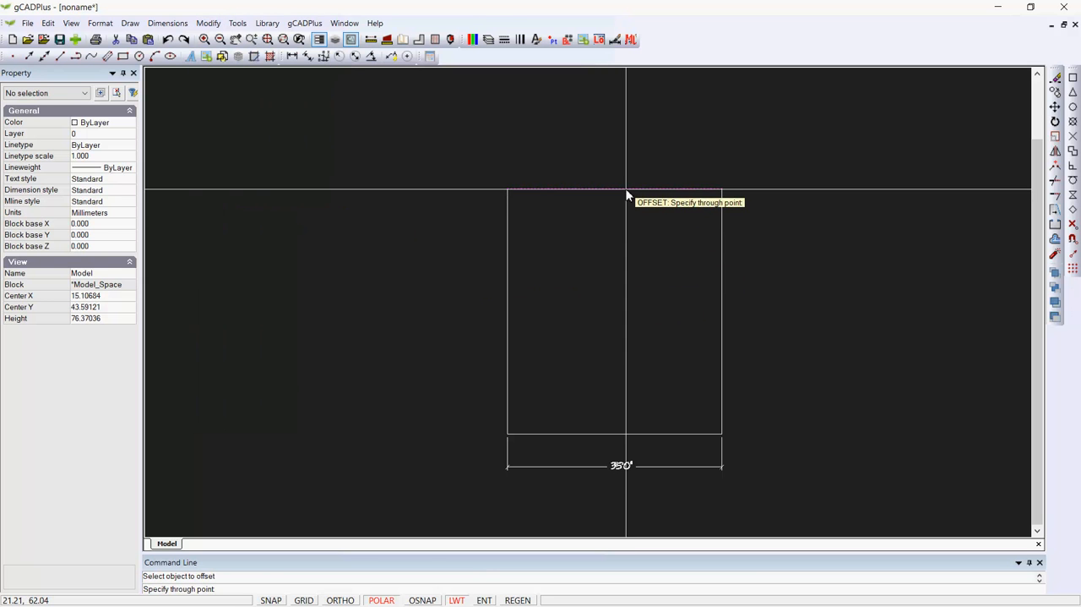
right_click(614, 244)
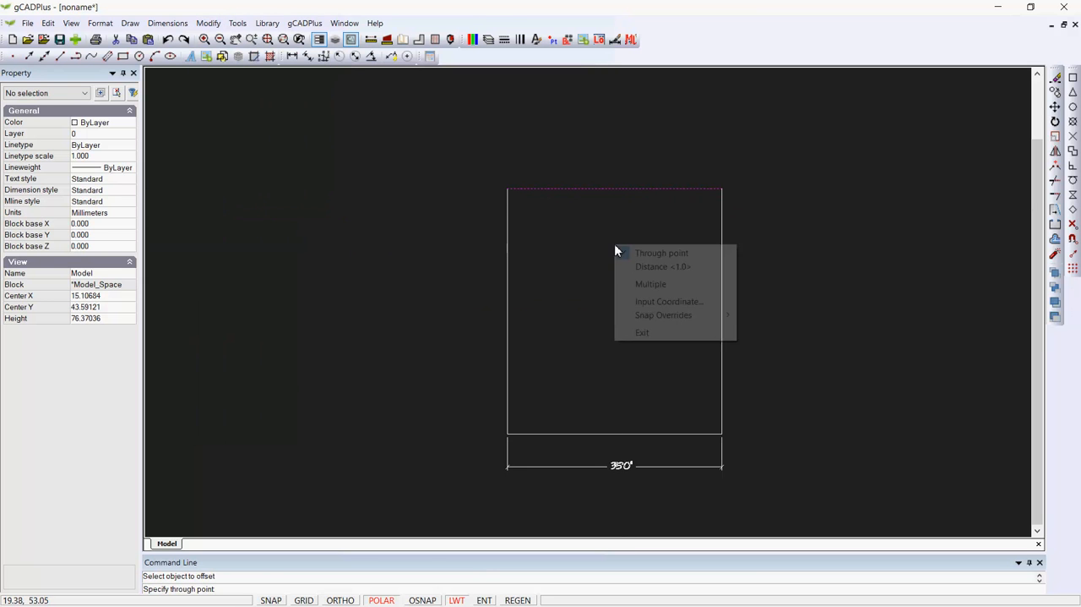
left_click(655, 267)
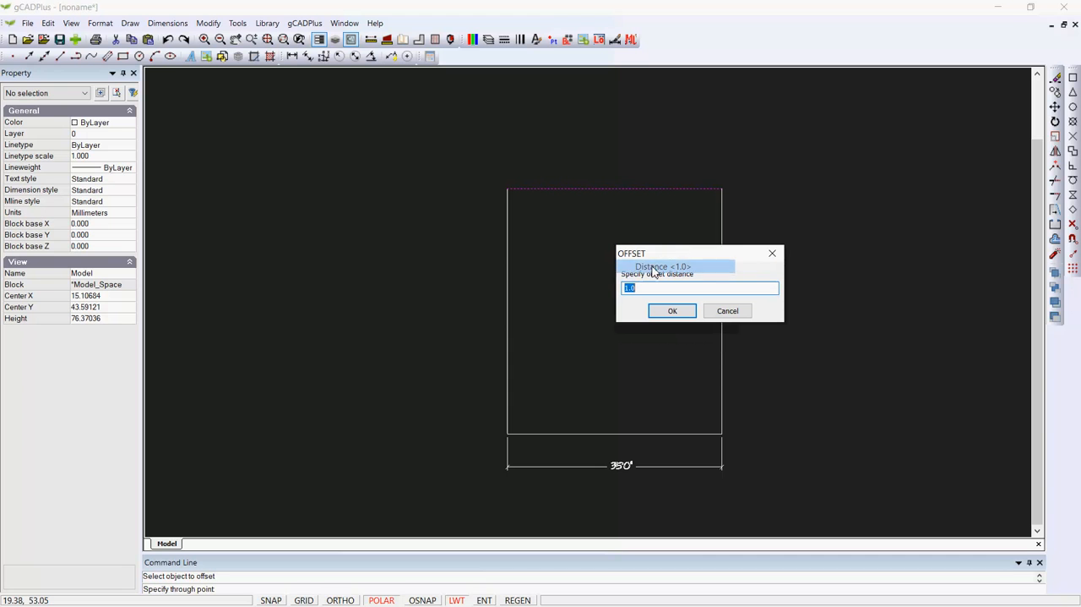
left_click(672, 311)
left_click(640, 169)
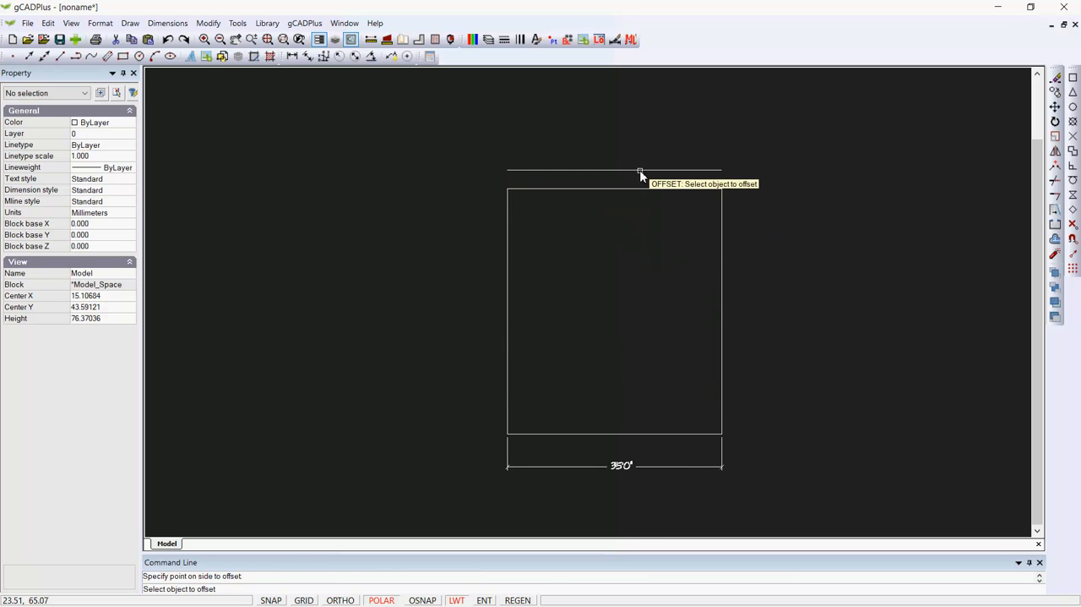
Offset the outline's right edge by 3 units, once to its inner side and once to its outer side
left_click(721, 306)
left_click(699, 448)
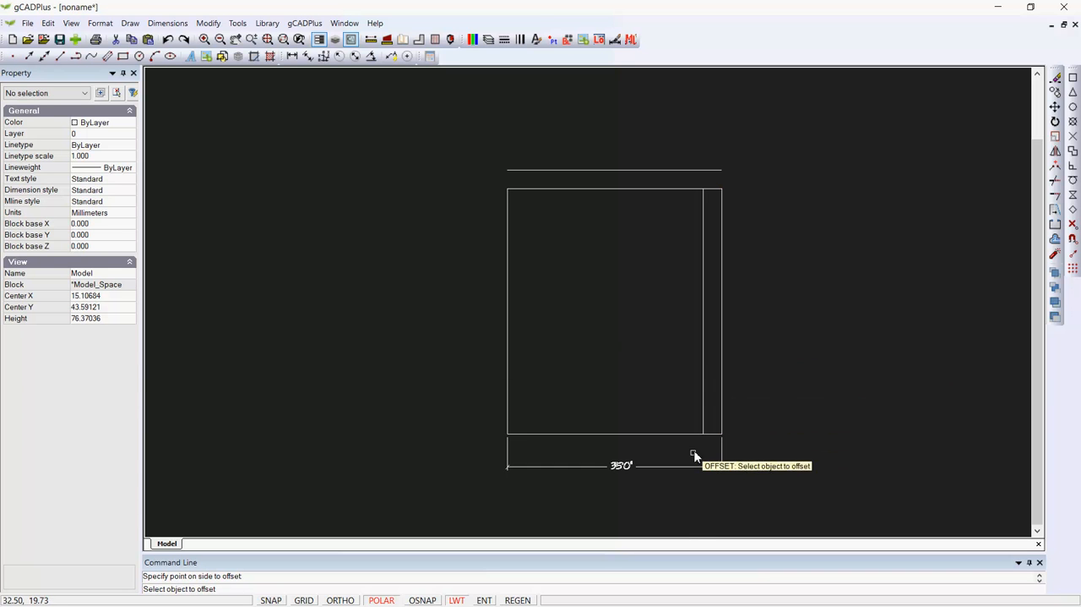
left_click(723, 377)
left_click(734, 375)
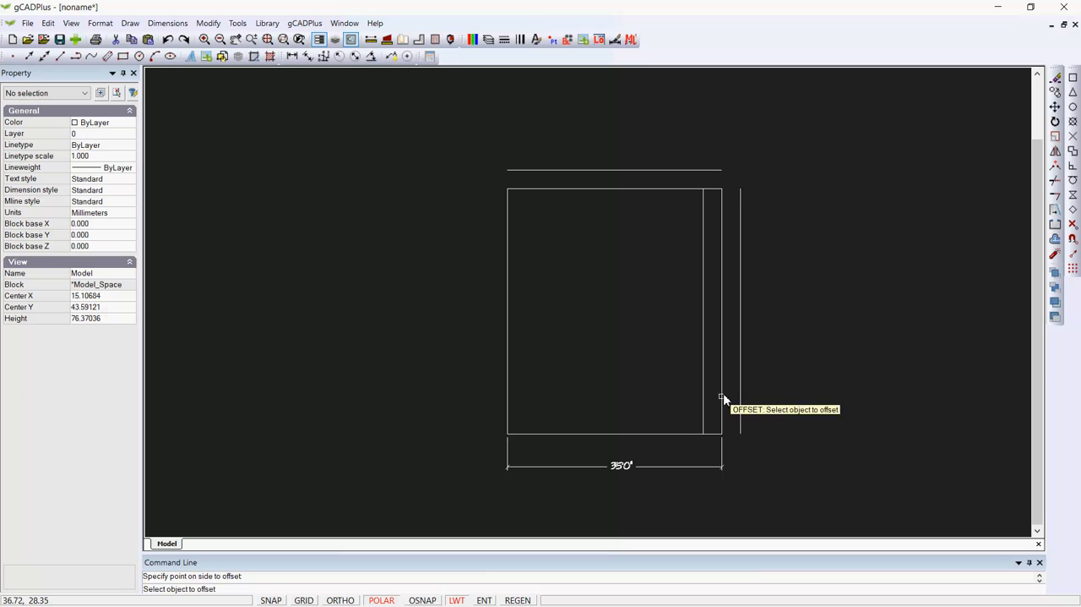
Offset the outline's bottom and left edges outward by 3 units and leave the Offset command
left_click(680, 434)
left_click(681, 453)
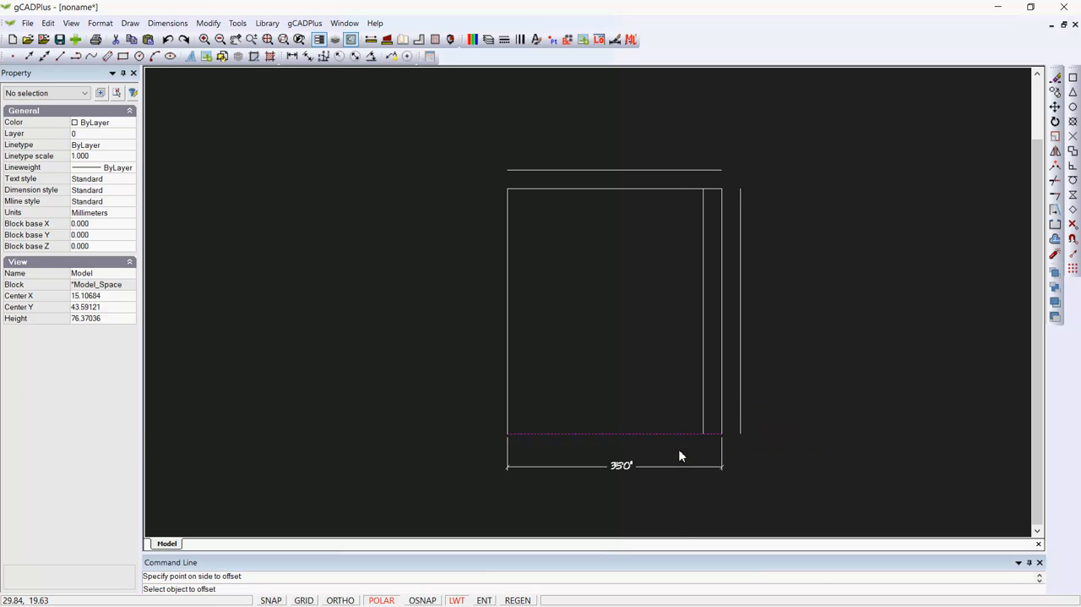
left_click(507, 356)
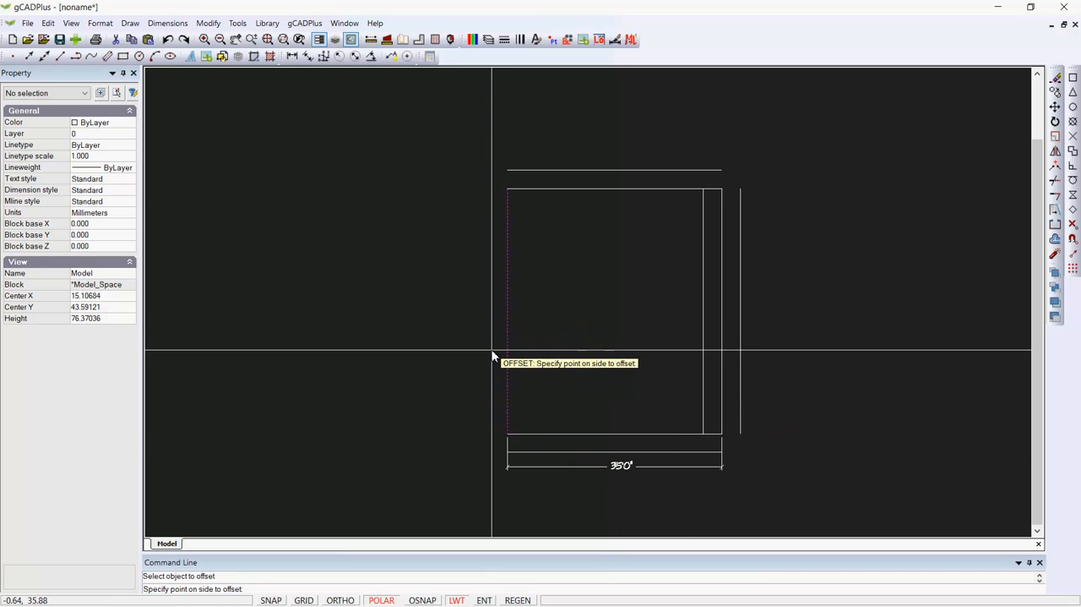
left_click(493, 357)
right_click(555, 342)
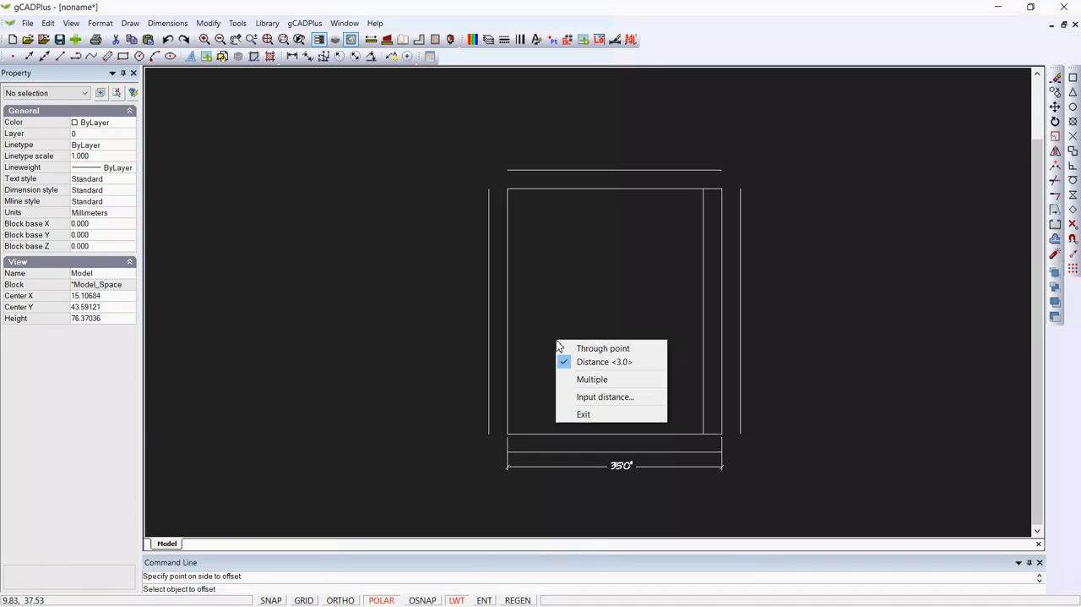
left_click(585, 412)
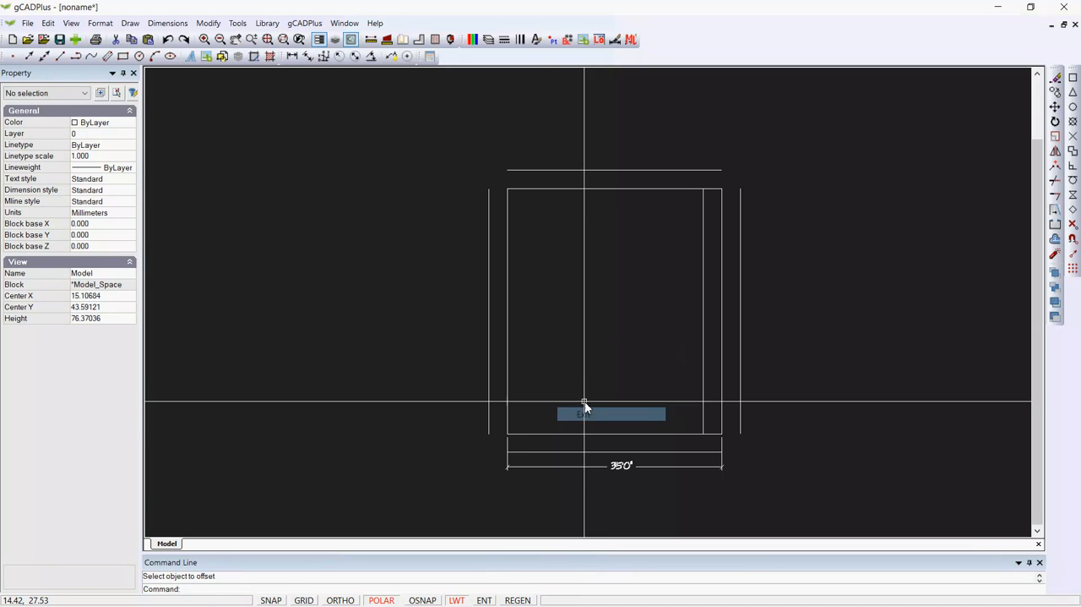
Delete the width dimension below the outline and the stray vertical offset line inside its right edge
left_click(625, 469)
key("Delete")
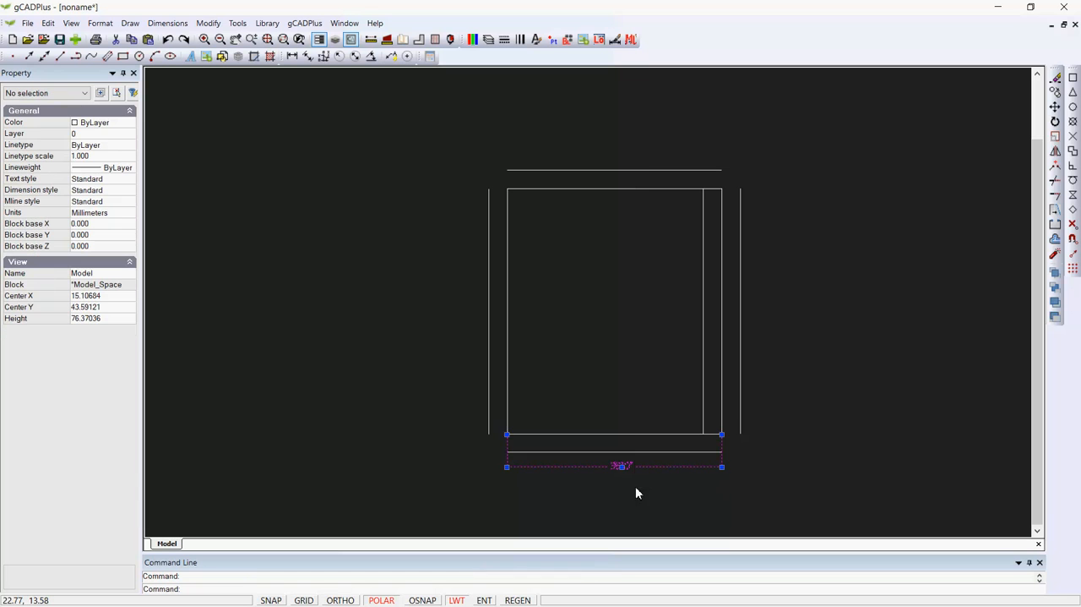
left_click(704, 369)
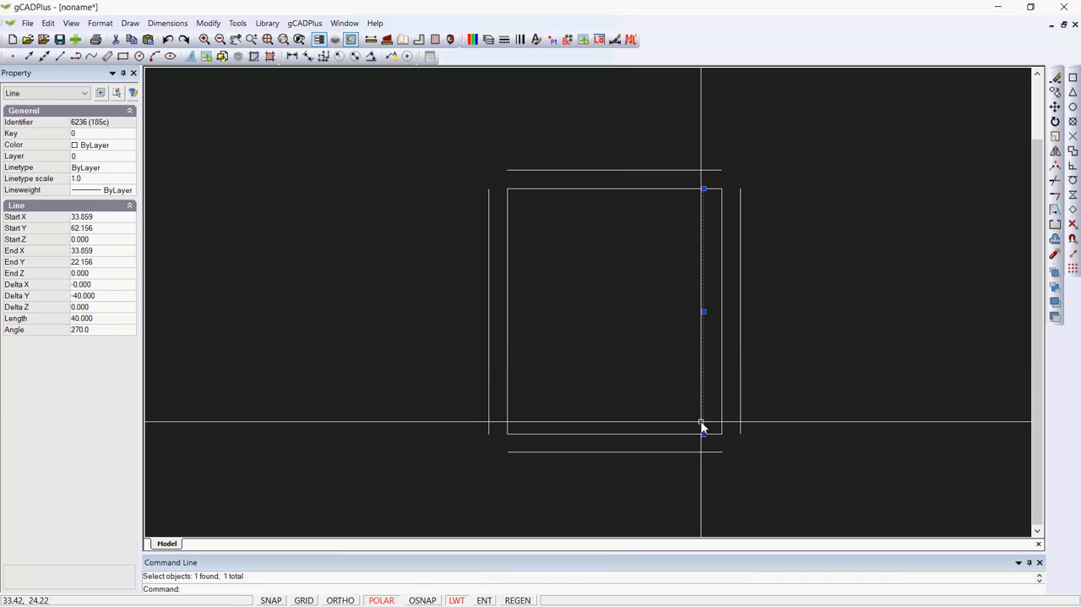
key("Delete")
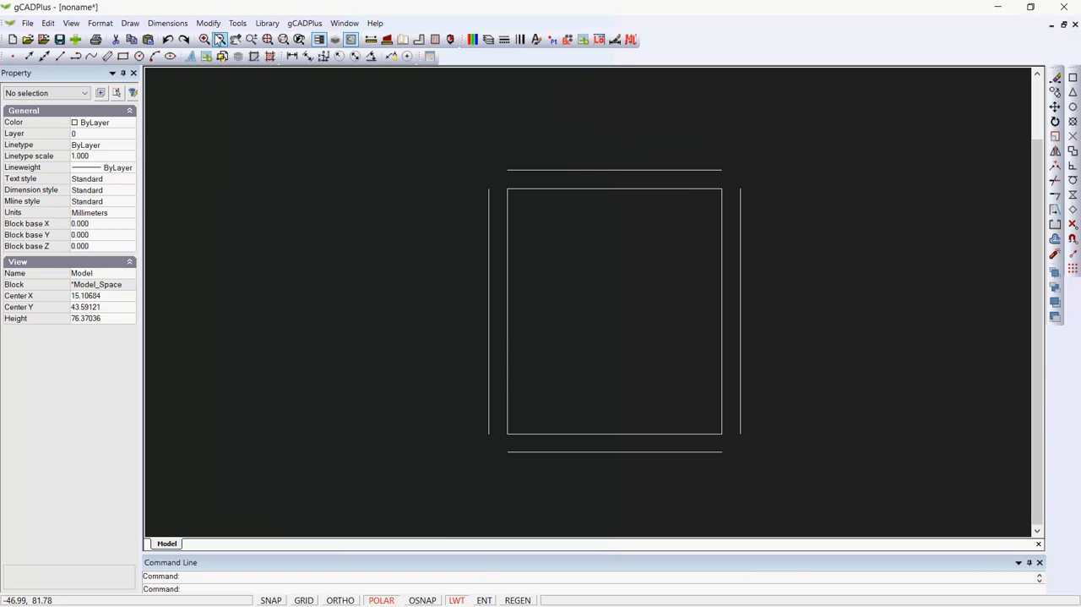
Fillet the offset roof edge lines at the upper-left and upper-right so they meet in square corners
left_click(208, 25)
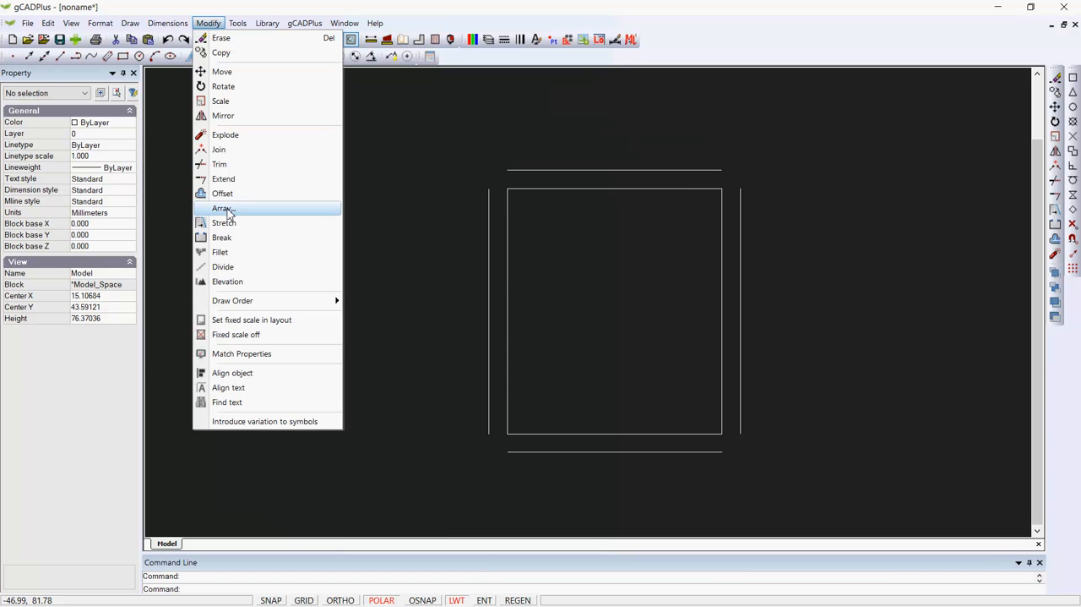
left_click(226, 256)
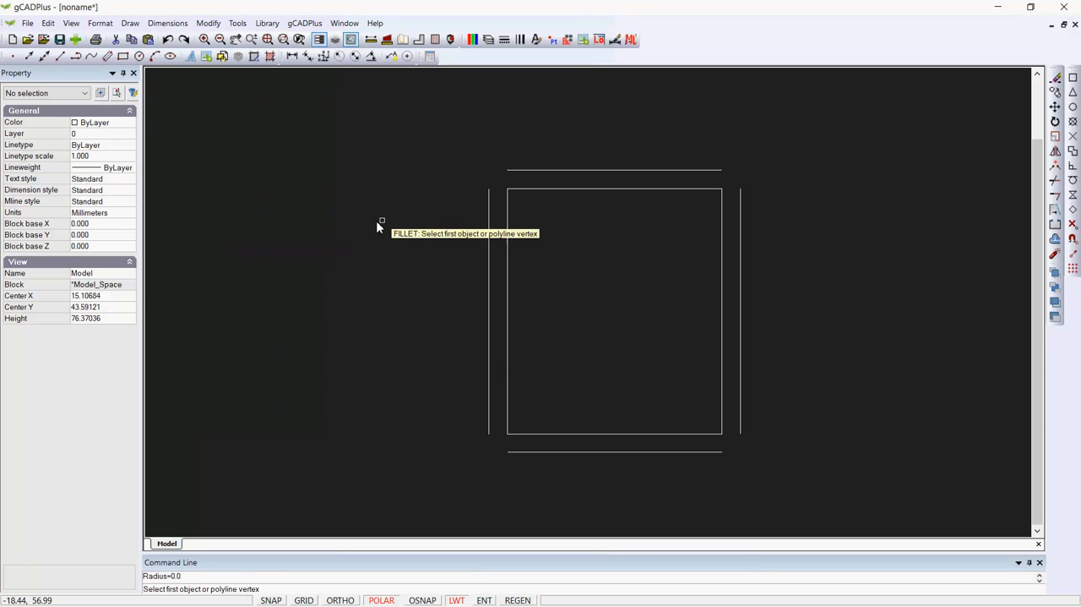
left_click(488, 213)
left_click(514, 170)
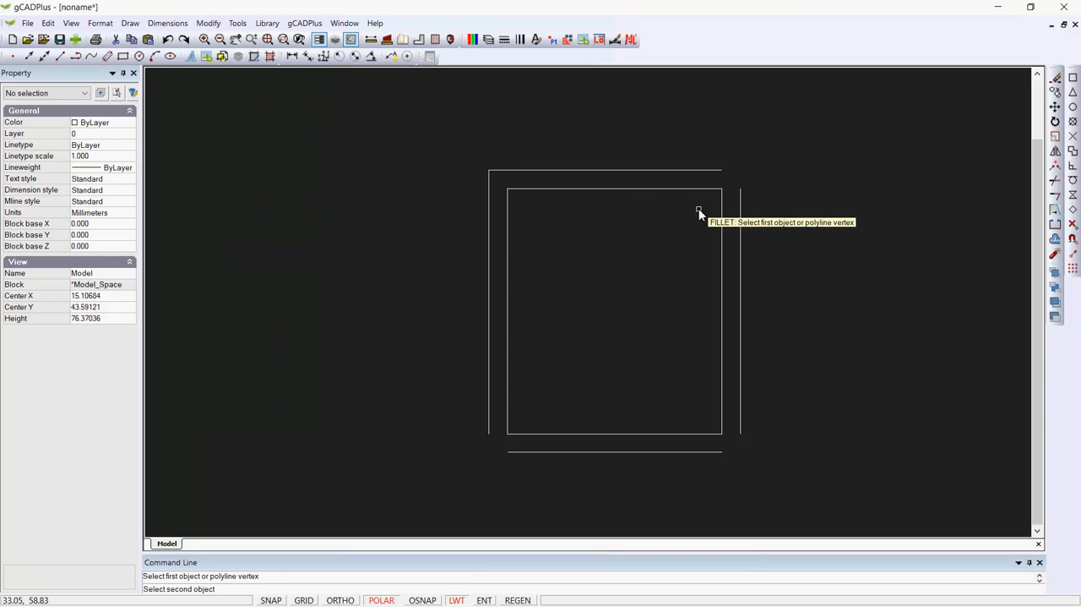
left_click(738, 218)
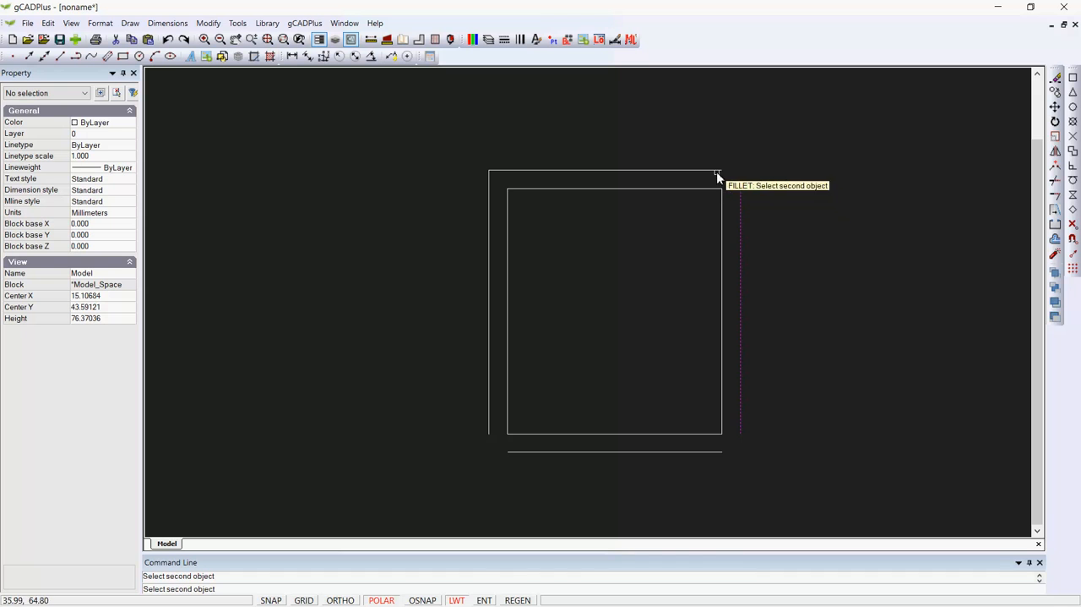
left_click(716, 172)
Fillet the roof edge lines into square corners at the lower-right and lower-left, and leave the Fillet command
left_click(711, 453)
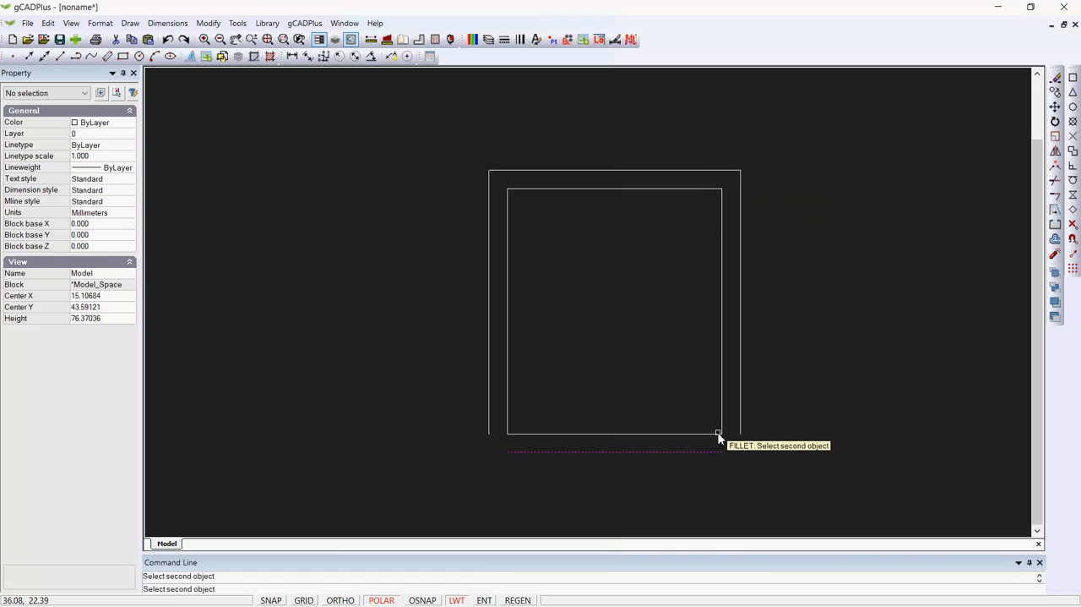
left_click(740, 430)
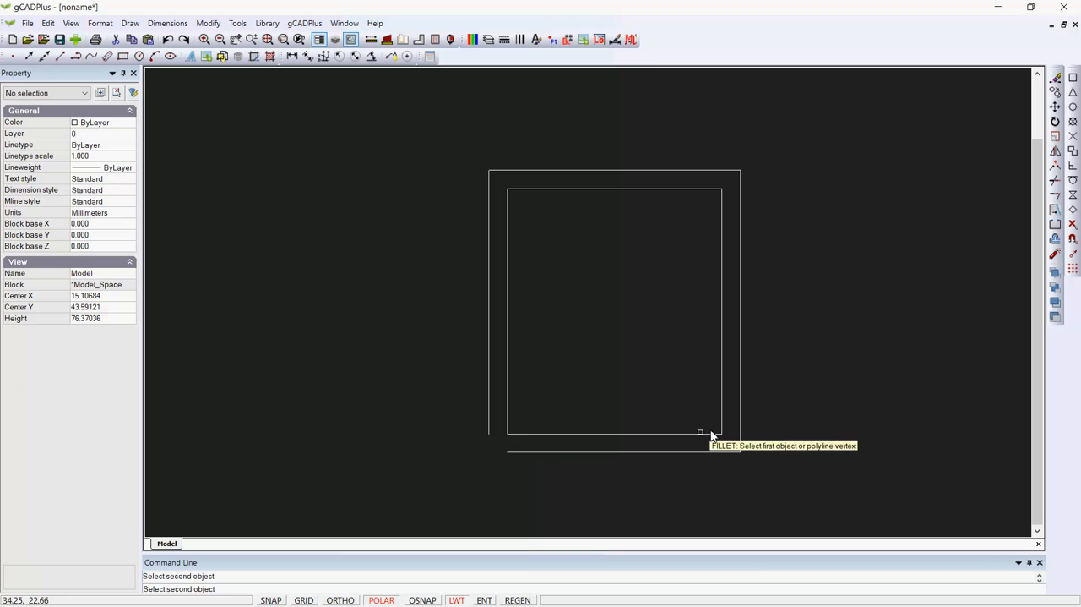
left_click(488, 424)
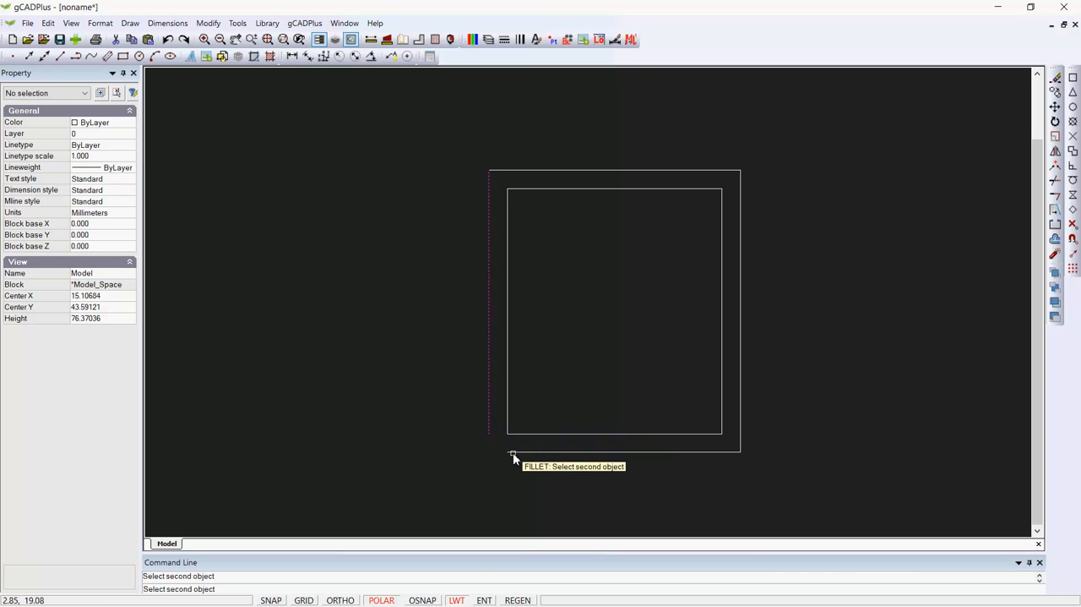
left_click(512, 452)
right_click(435, 434)
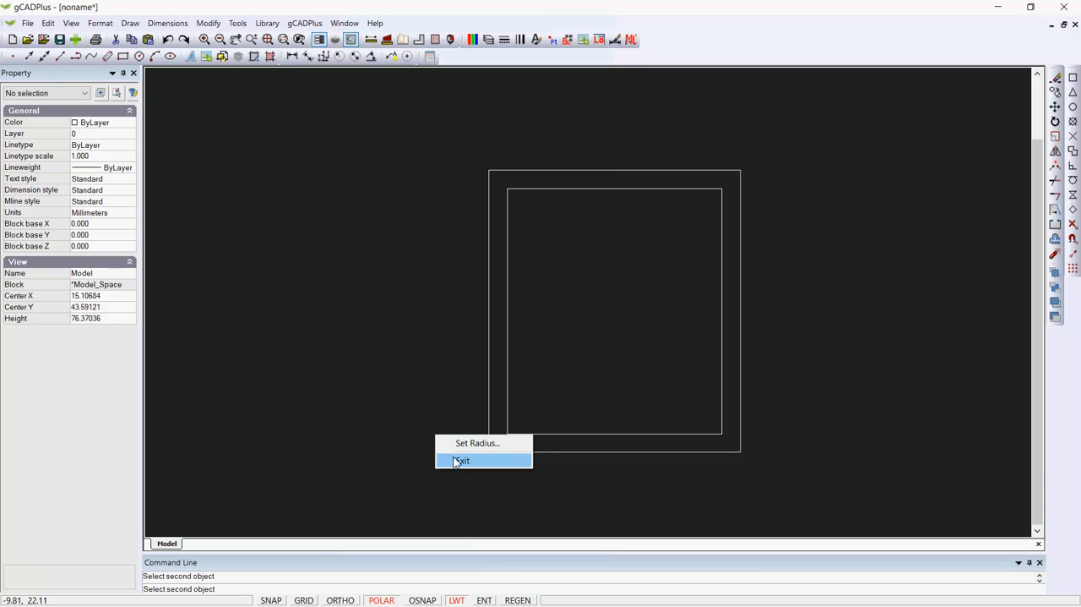
left_click(459, 461)
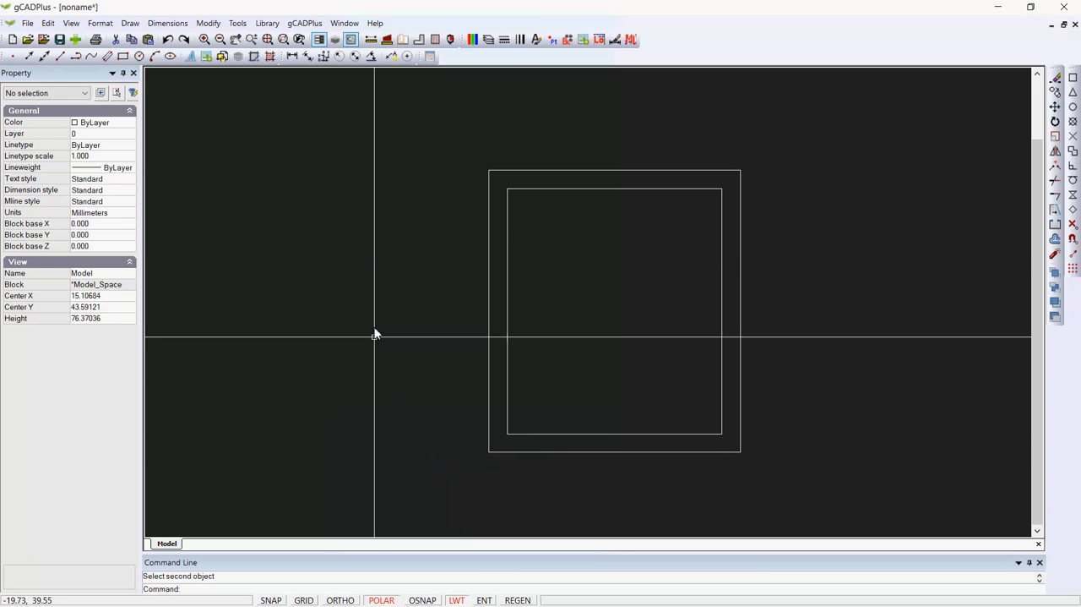
Draw a line about 26 units long at 315 degrees from the inner rectangle's upper-left corner into the house
left_click(131, 22)
left_click(145, 41)
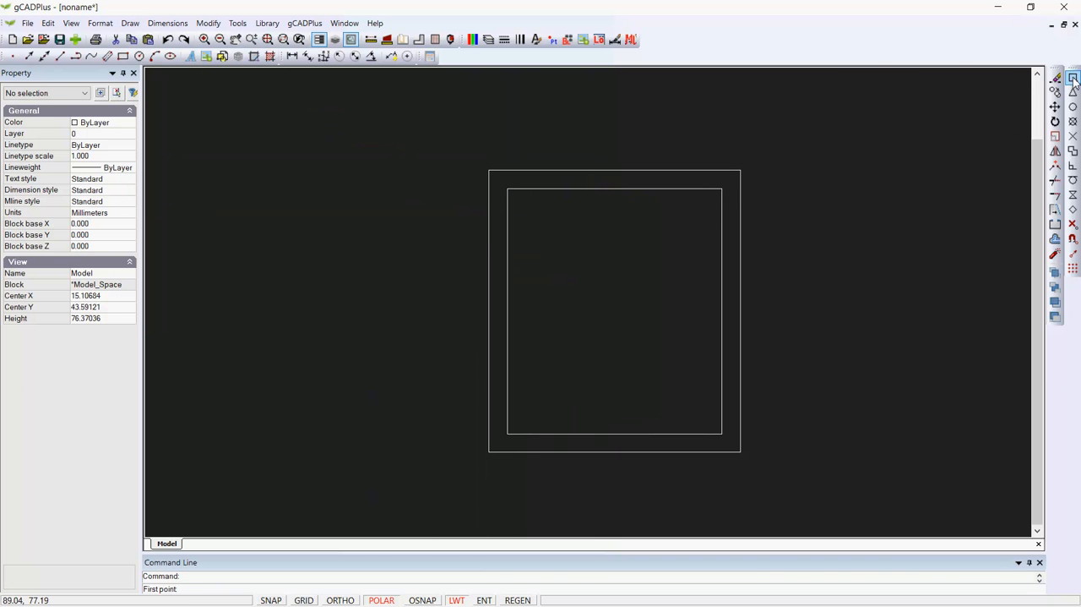
key("F3")
left_click(507, 188)
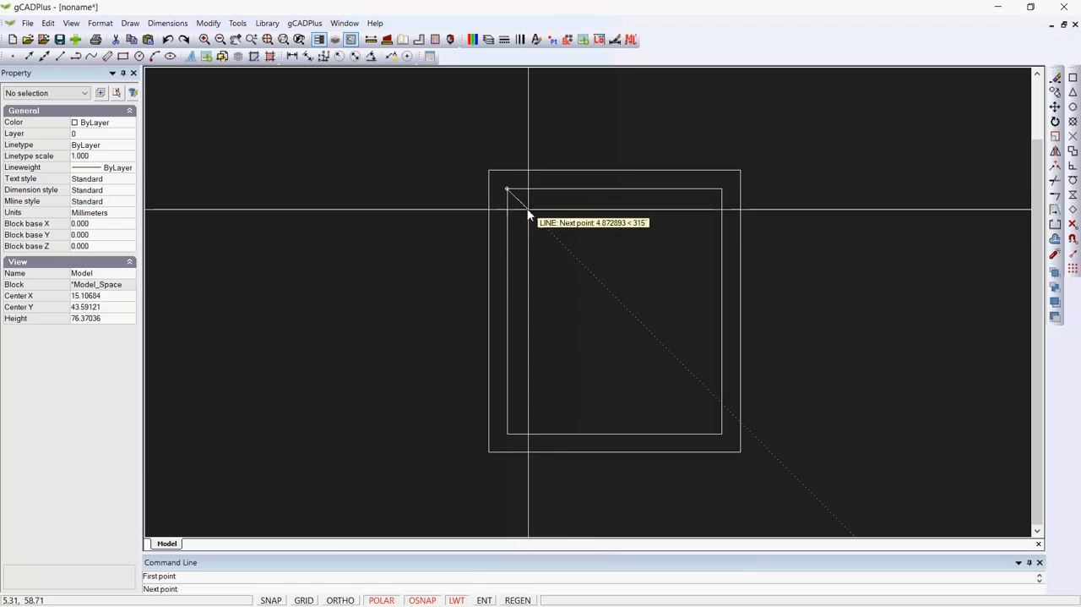
key("F3")
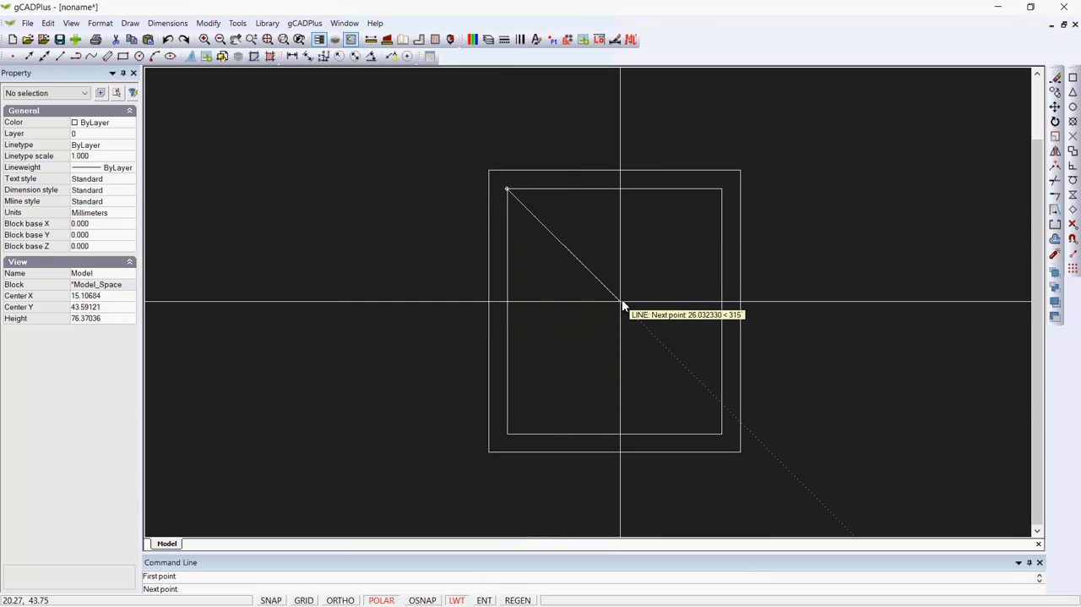
left_click(623, 305)
right_click(630, 302)
left_click(640, 308)
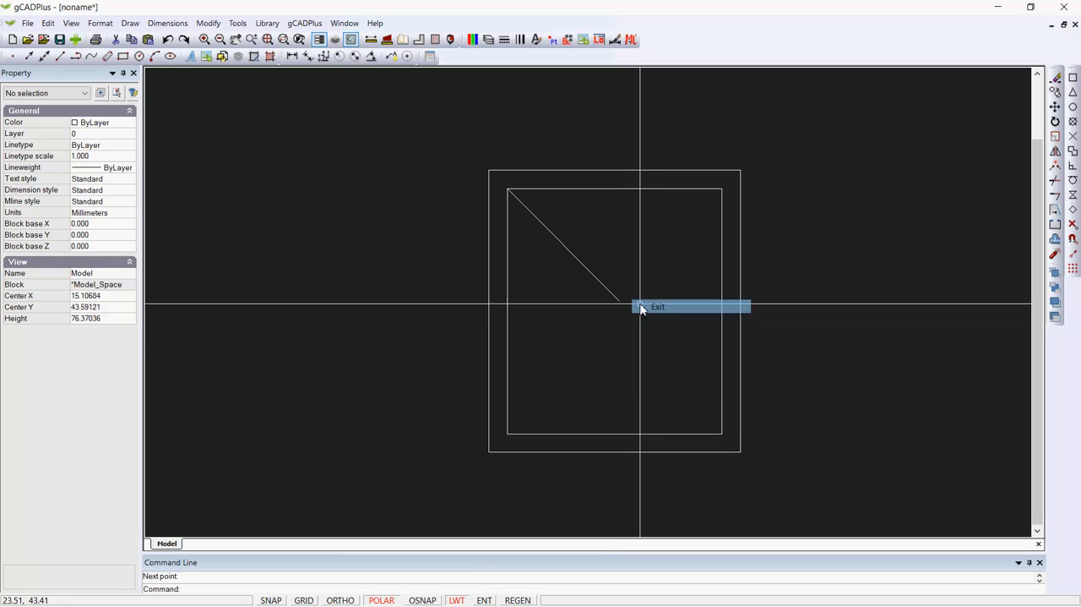
Draw a 45-degree diagonal line from the inner rectangle's upper-right corner inward, crossing the end of the first diagonal
right_click(651, 269)
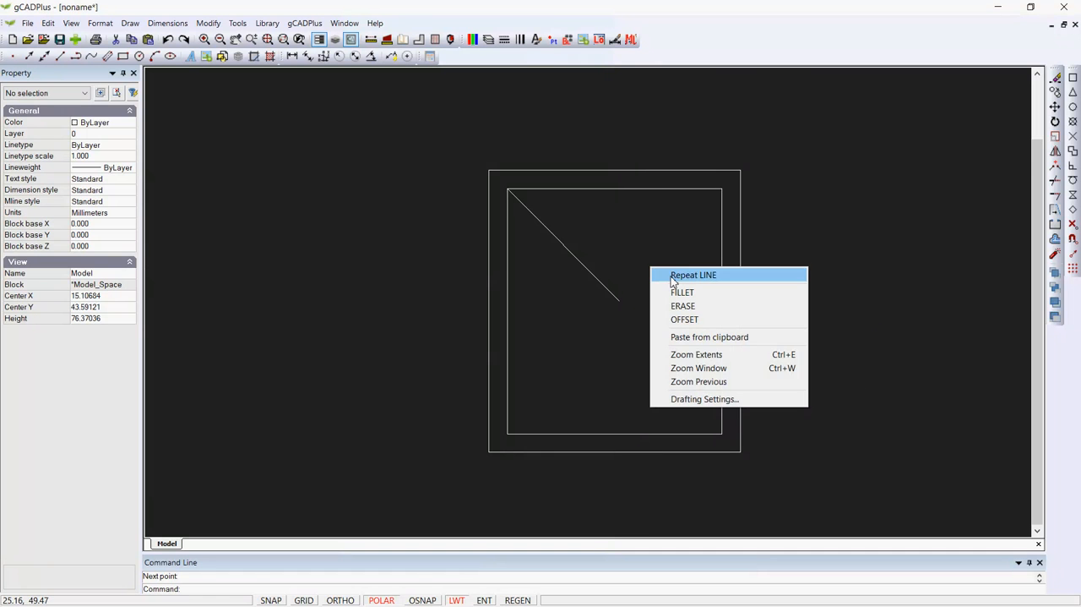
left_click(685, 276)
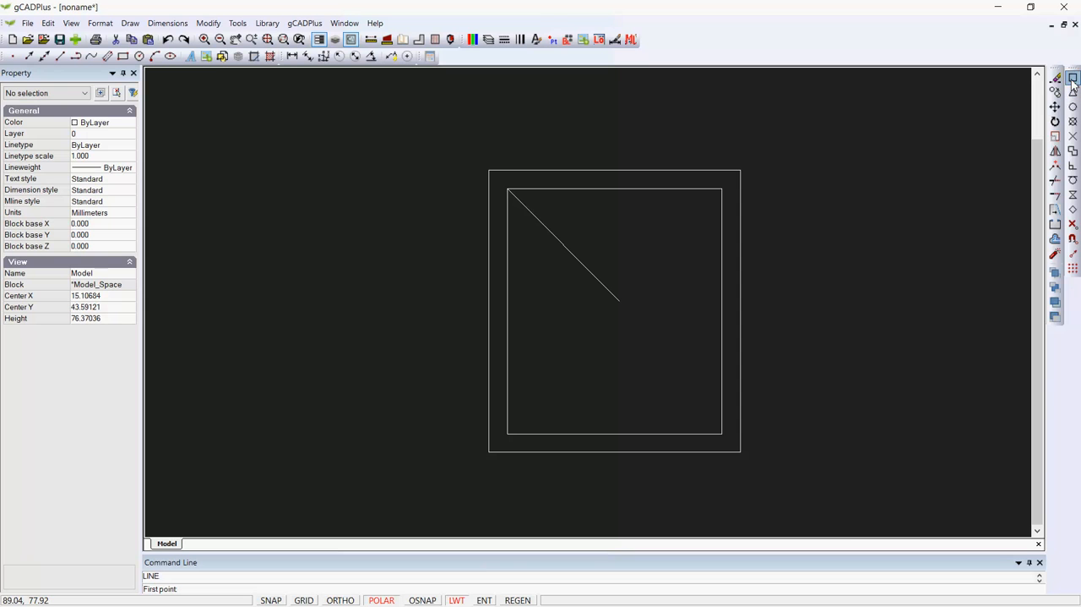
left_click(723, 190)
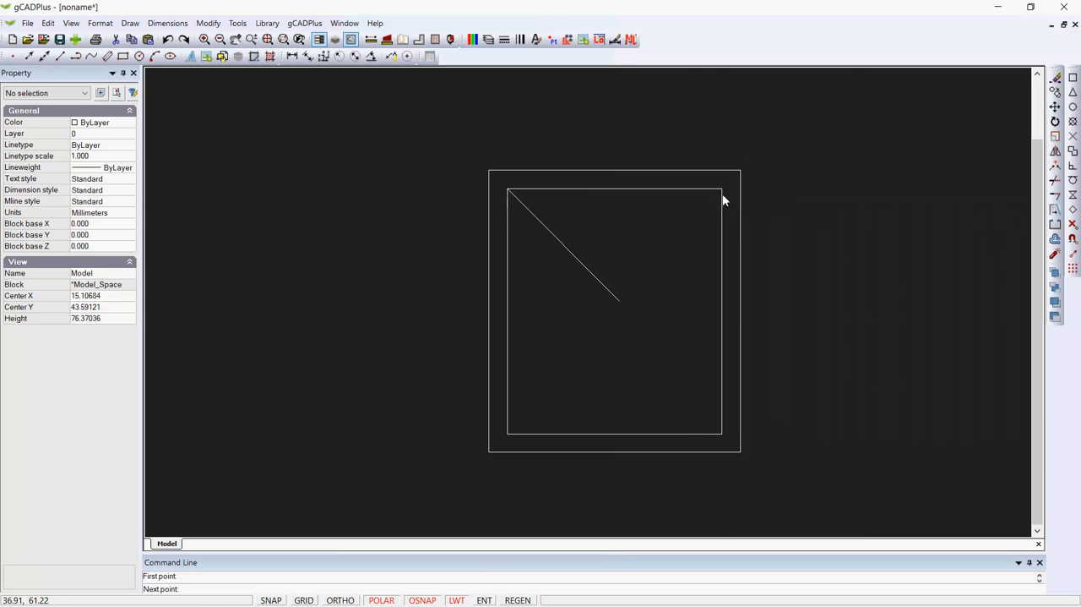
left_click(582, 328)
right_click(619, 342)
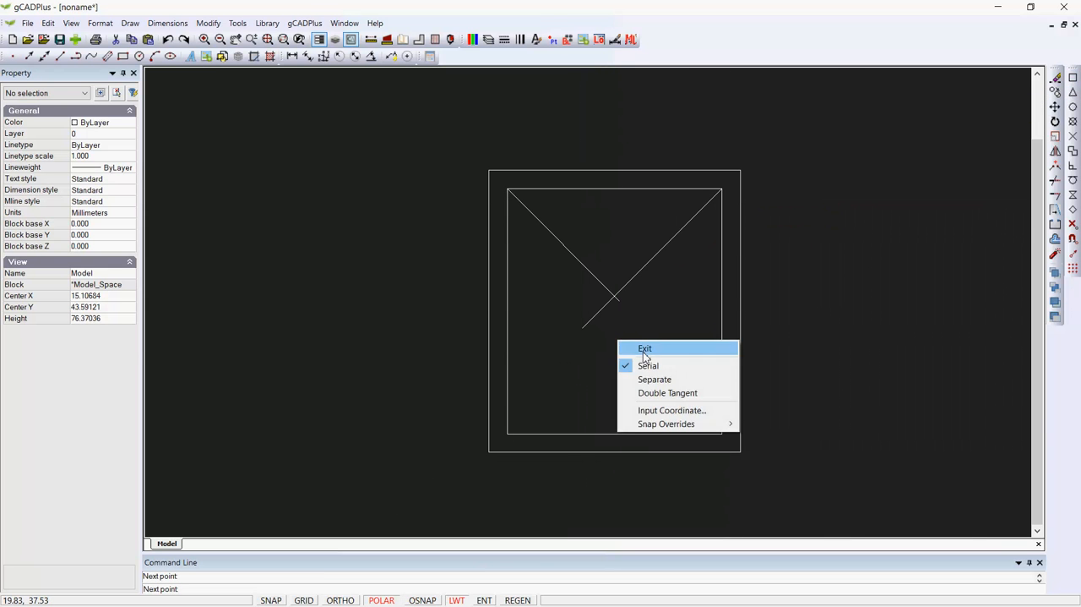
left_click(644, 351)
Draw a 45-degree diagonal line from the inner rectangle's lower-left corner inward, ending just past the house's centre line
right_click(650, 347)
left_click(681, 355)
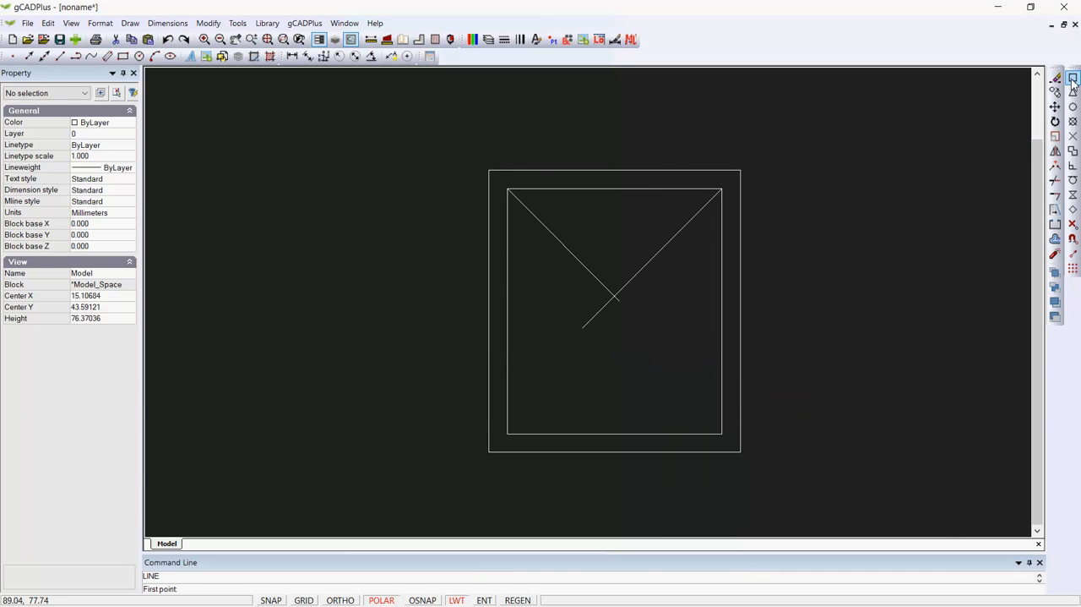
left_click(506, 433)
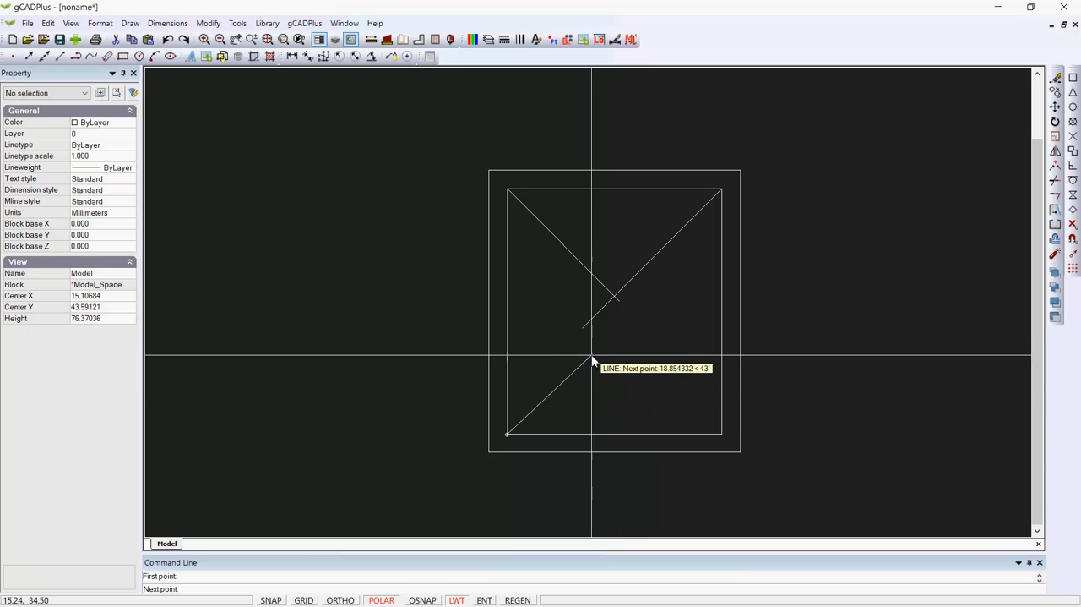
left_click(623, 321)
right_click(639, 329)
left_click(654, 336)
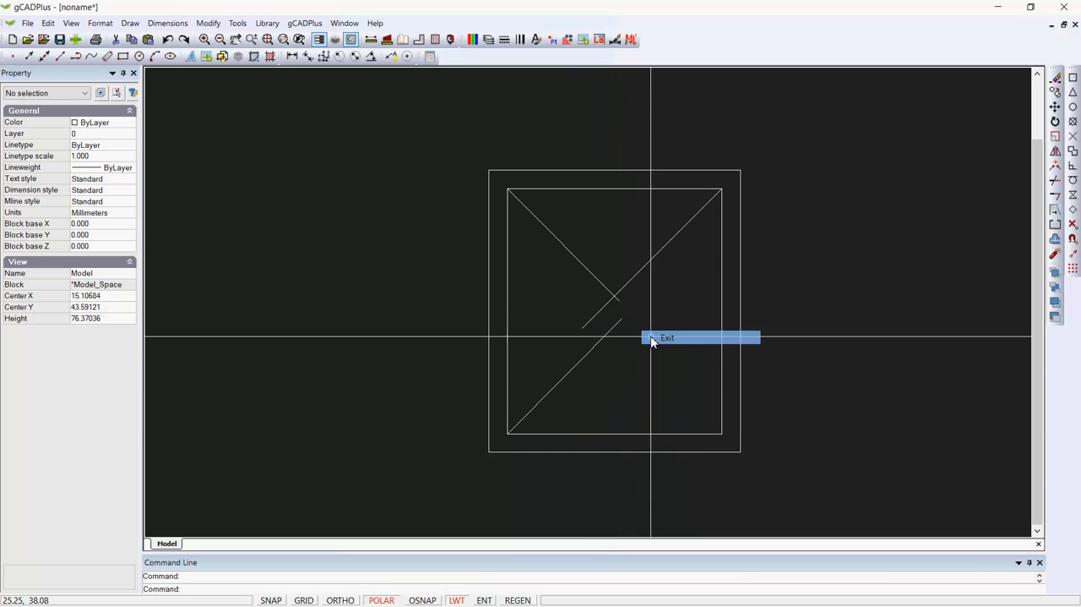
Draw a 45-degree diagonal line from the inner rectangle's lower-right corner inward, crossing the end of the lower-left diagonal
right_click(921, 189)
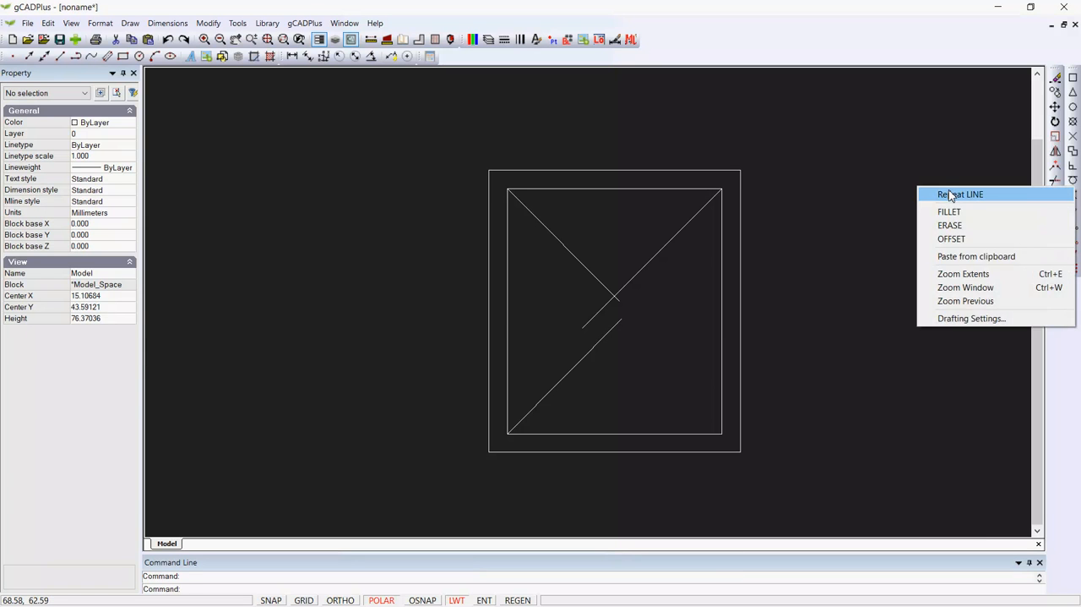
left_click(951, 196)
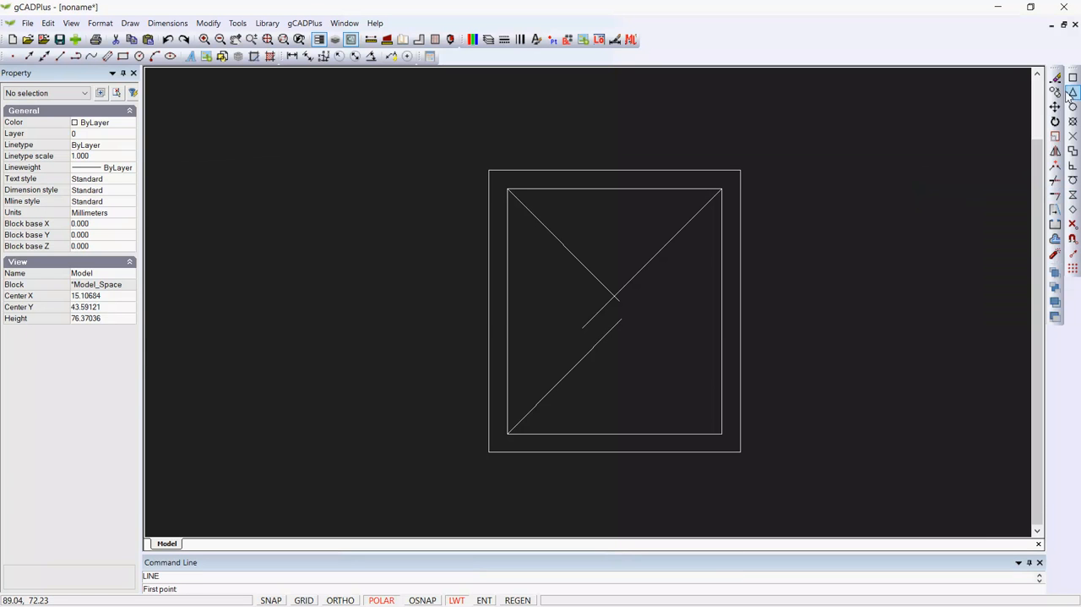
left_click(722, 433)
left_click(606, 324)
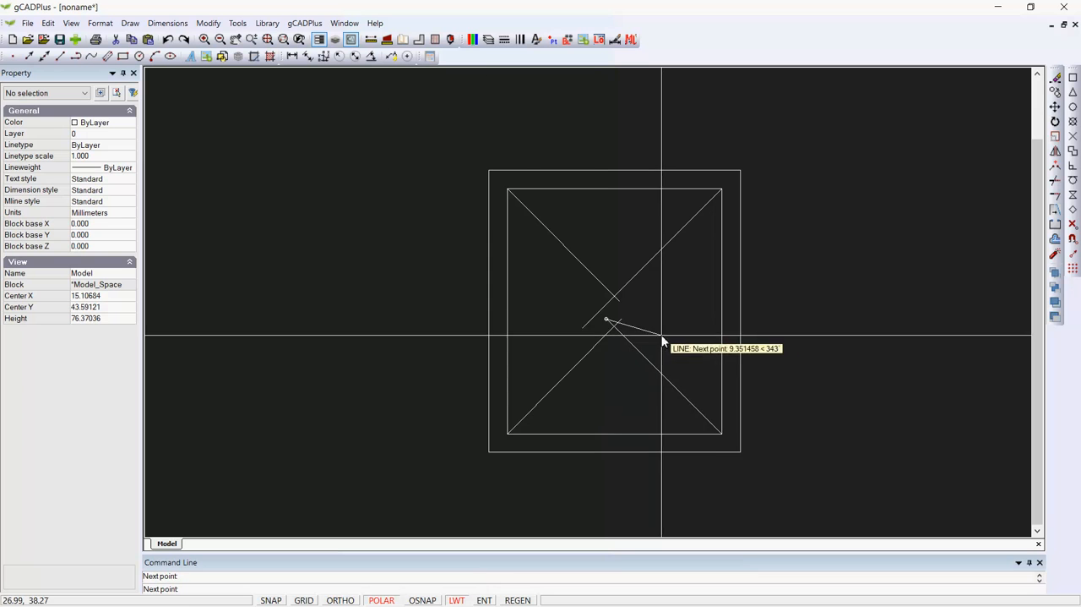
right_click(664, 338)
left_click(689, 344)
Draw the vertical ridge line from the intersection of the two lower diagonals to the intersection of the two upper diagonals
scroll(591, 332, "up", 3)
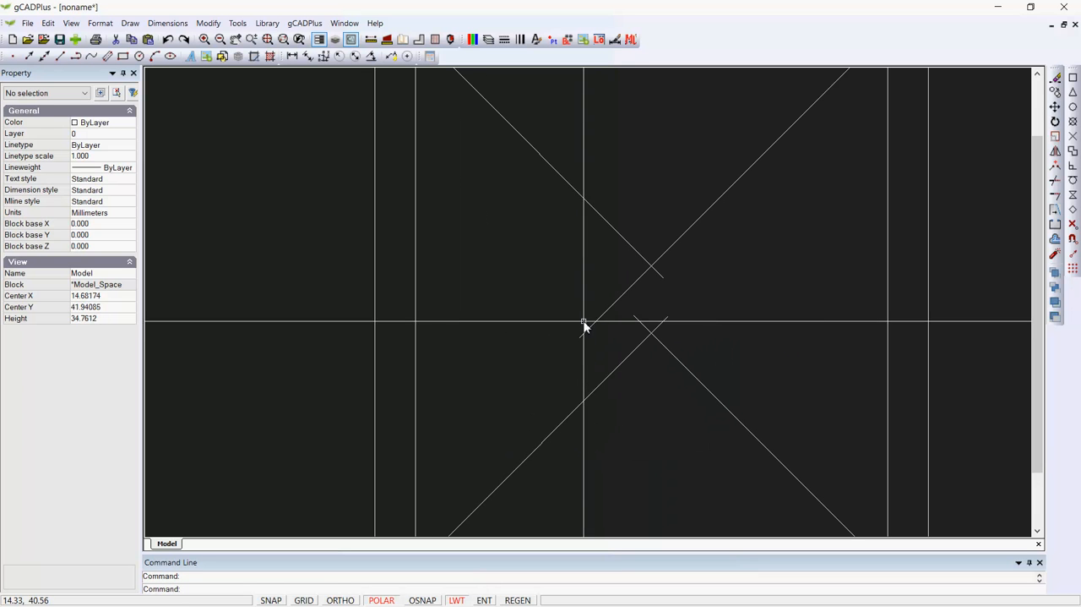
right_click(475, 271)
left_click(510, 278)
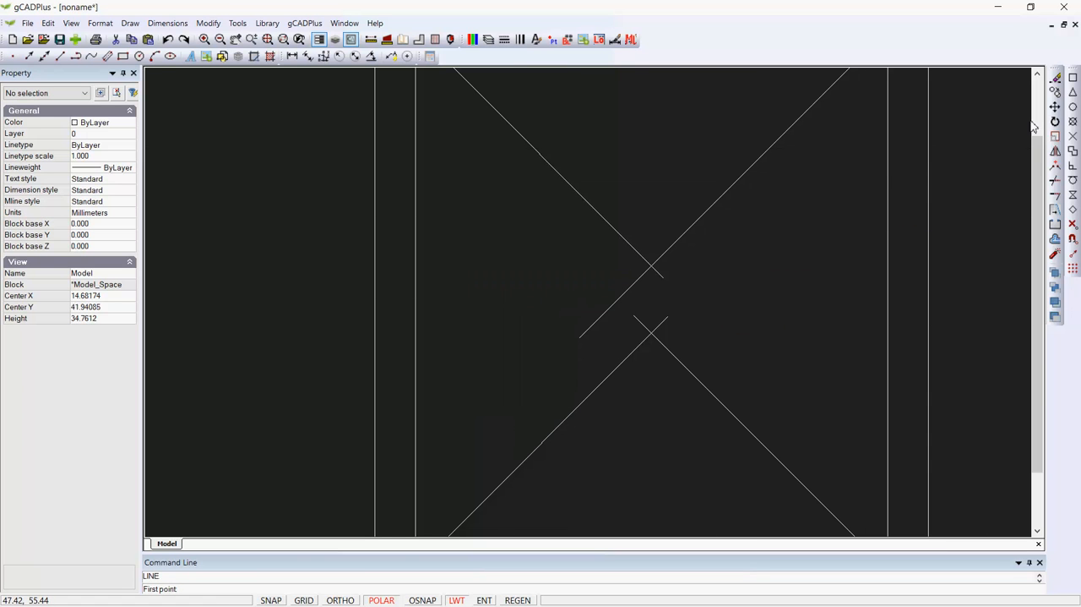
key("F3")
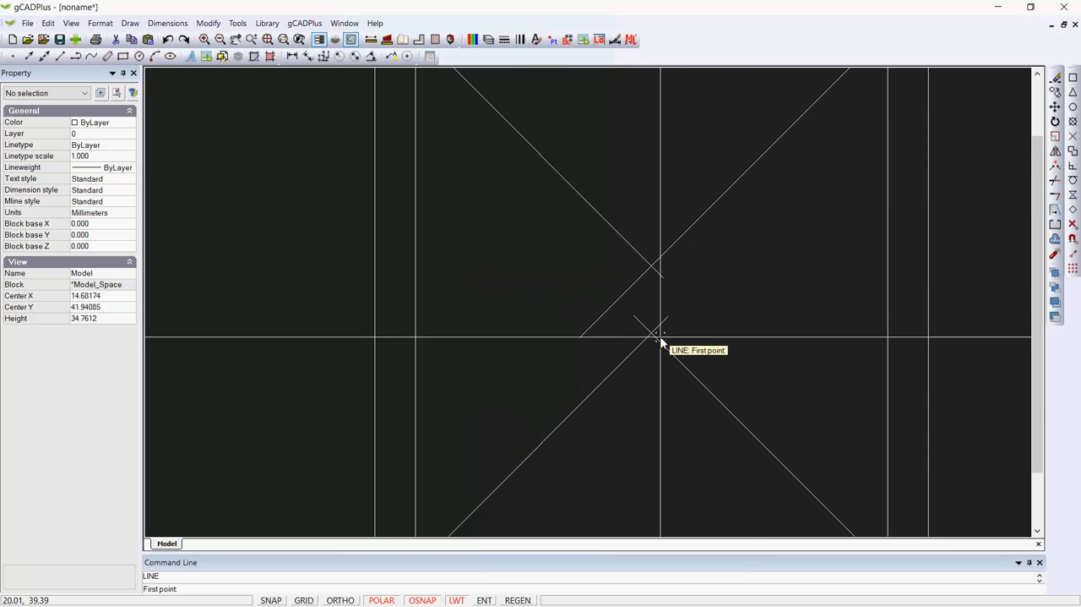
left_click(652, 333)
key("F3")
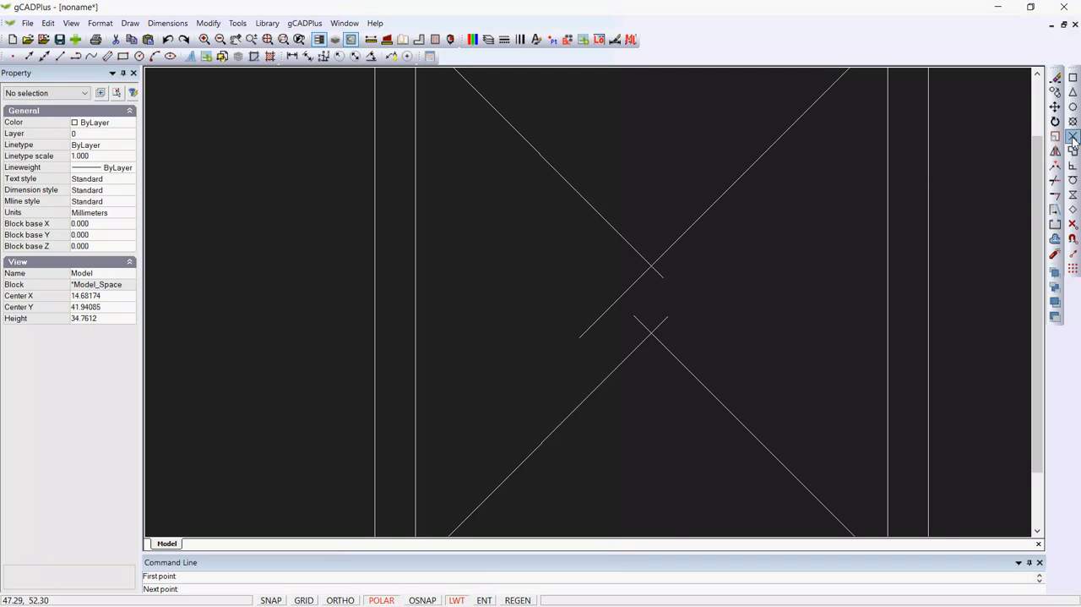
left_click(651, 266)
right_click(674, 278)
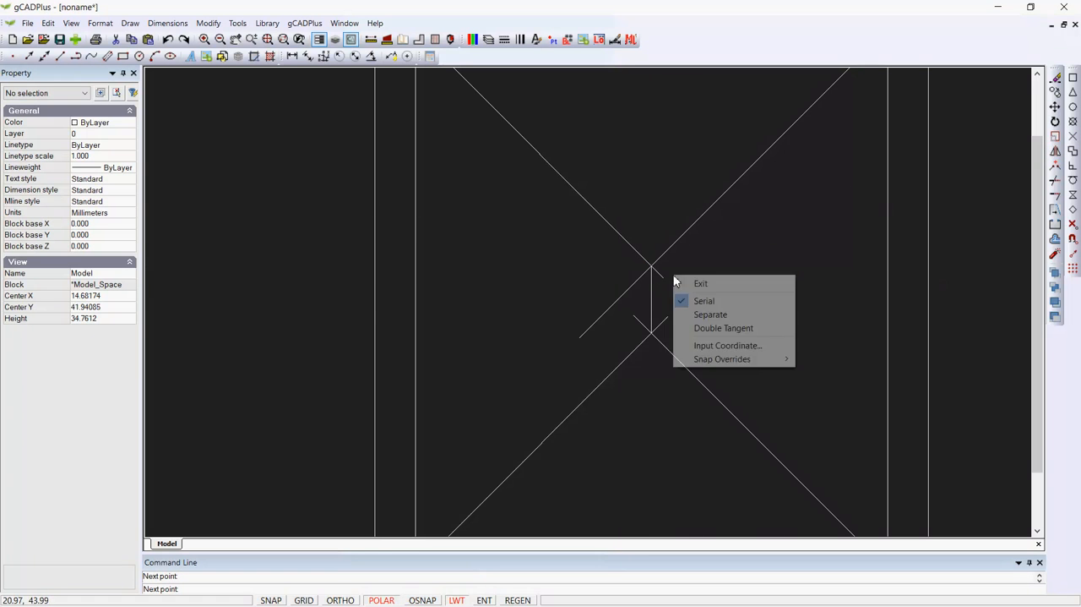
left_click(708, 285)
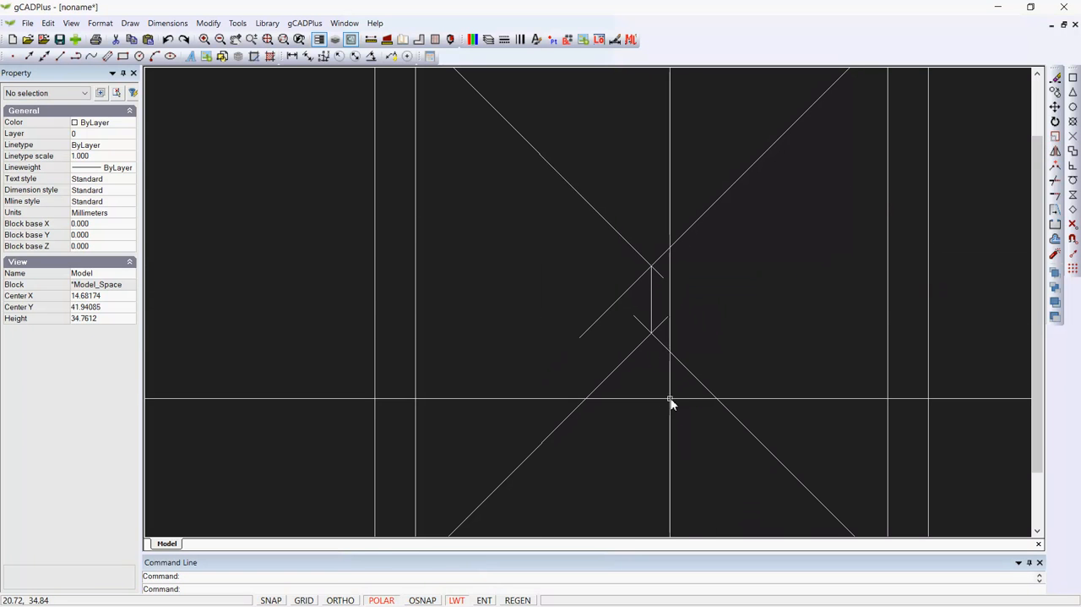
Trim the overhanging end of the upper-right diagonal, using the upper-left diagonal as the cutting edge
left_click(211, 24)
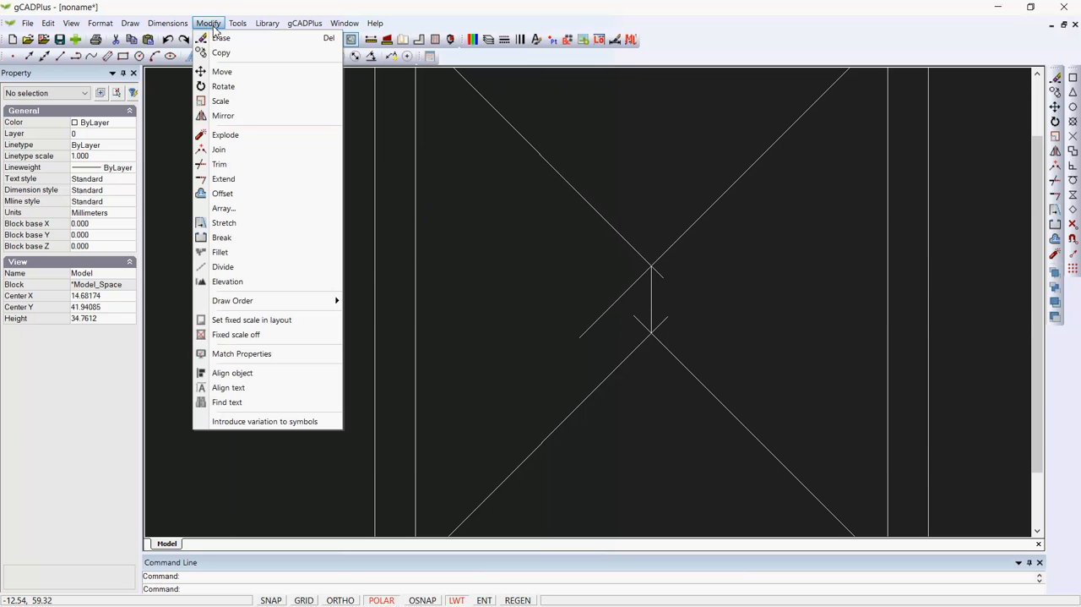
left_click(221, 164)
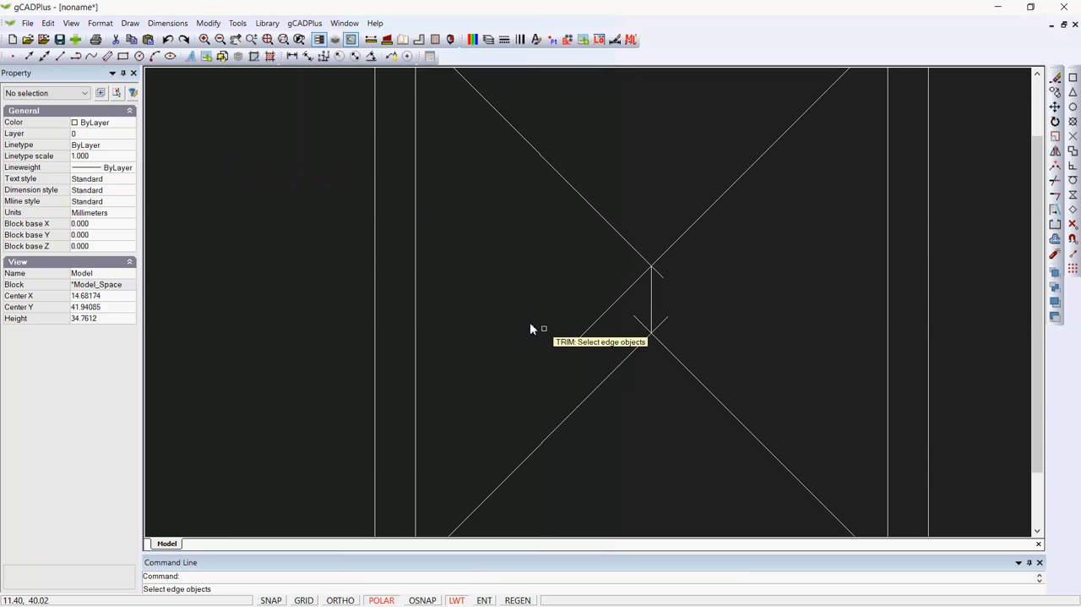
left_click(633, 249)
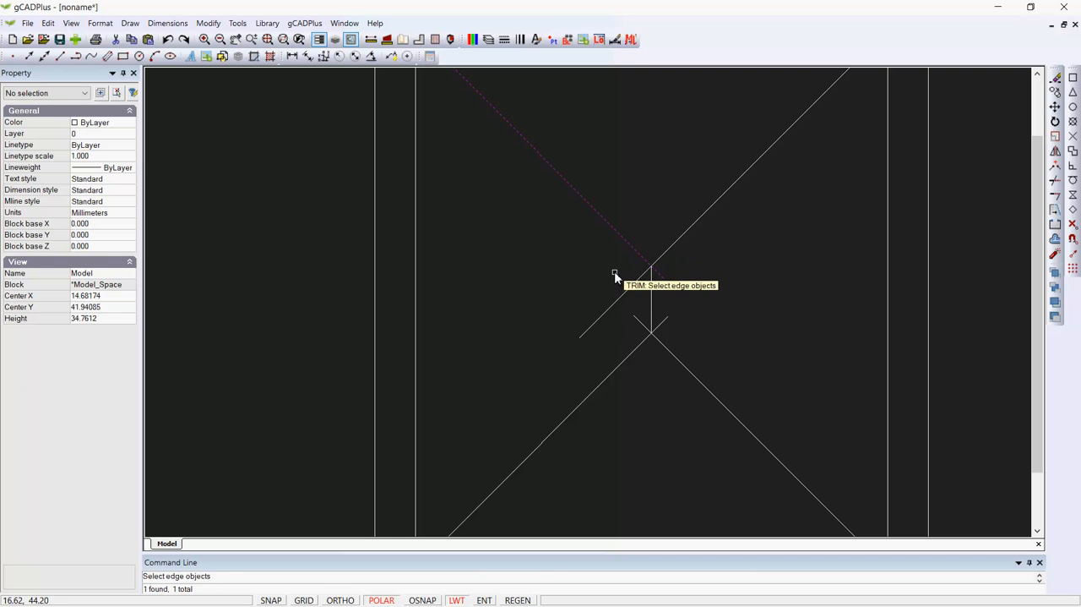
key("Return")
left_click(631, 287)
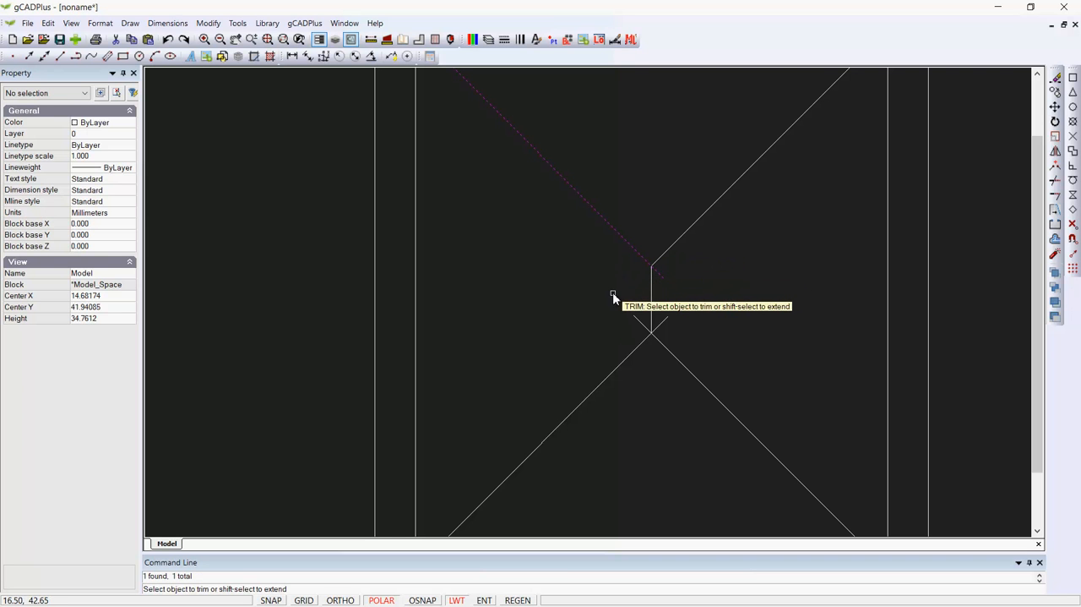
right_click(614, 296)
Trim the overhanging end of the lower-right diagonal, using the lower-left diagonal as the cutting edge
right_click(631, 296)
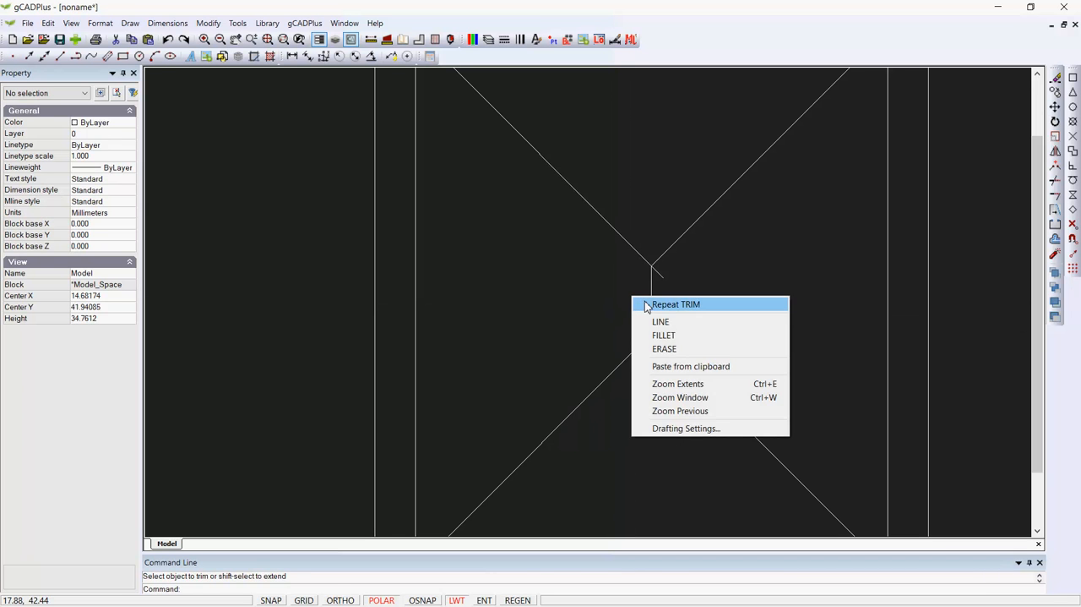
left_click(647, 304)
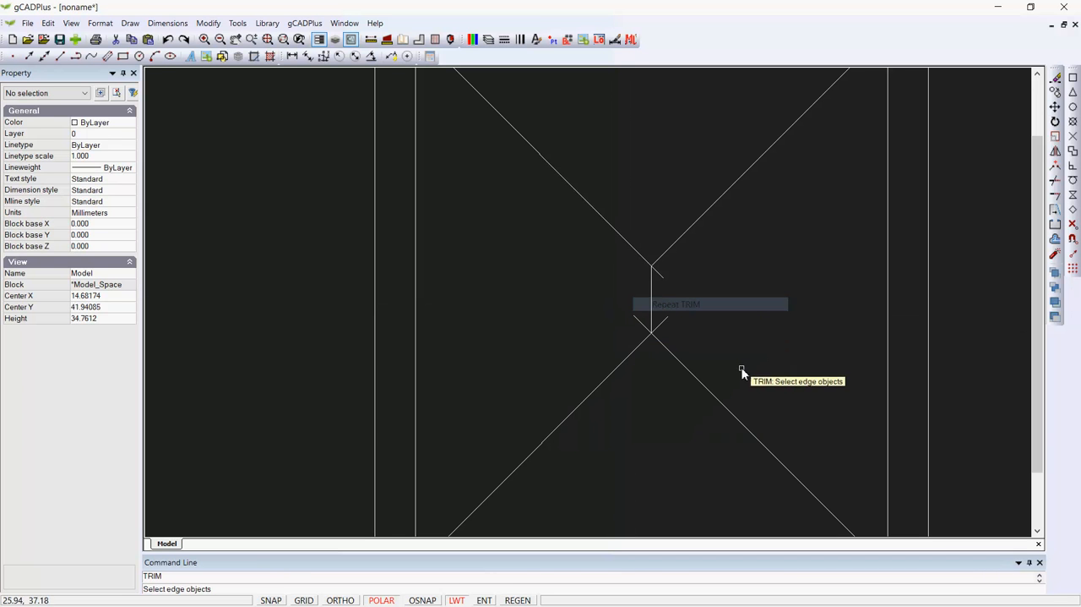
left_click(630, 359)
key("Return")
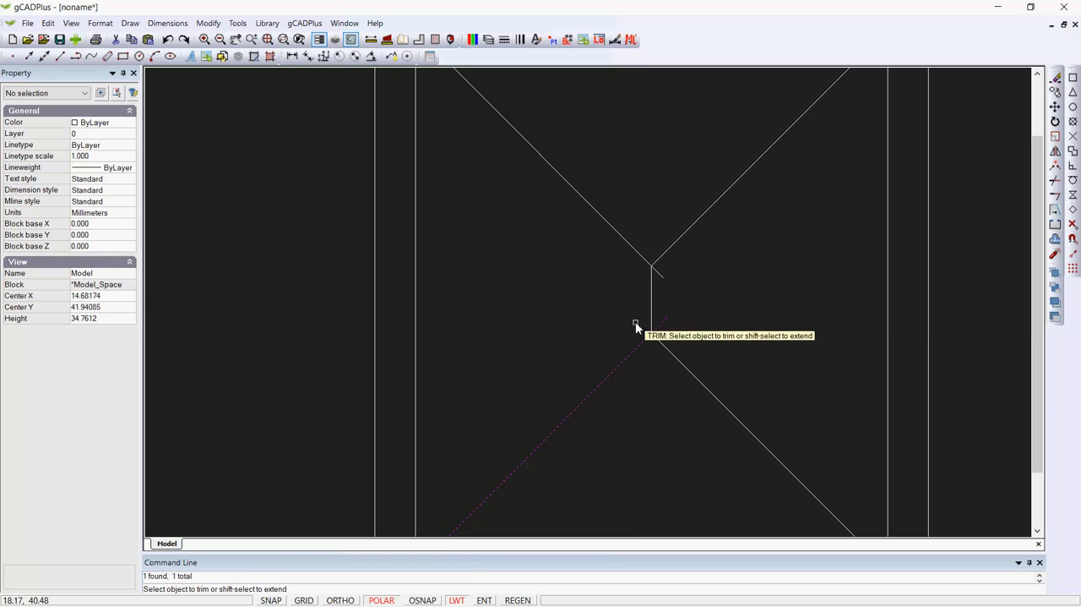
right_click(635, 321)
Trim the overhanging ends of the upper-left and lower-left diagonals, using the vertical ridge line as the cutting edge
right_click(723, 322)
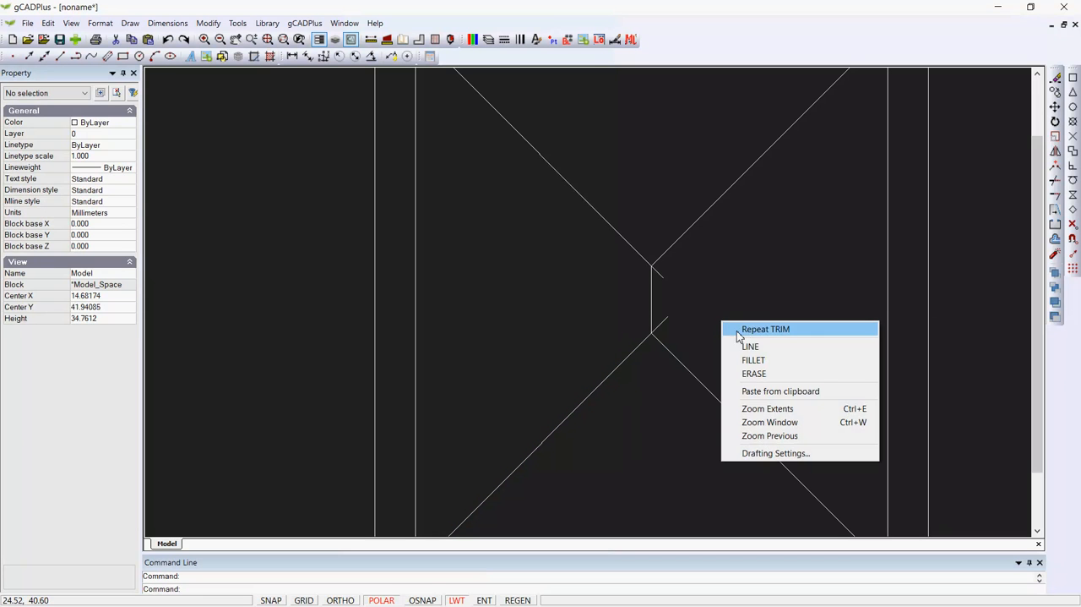
left_click(752, 332)
left_click(652, 306)
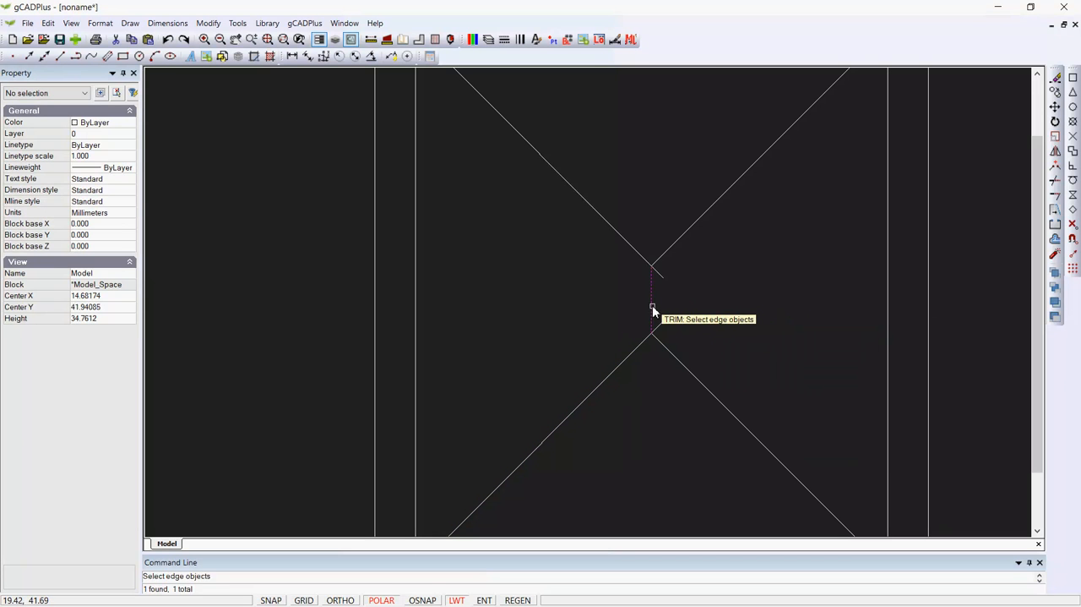
key("Return")
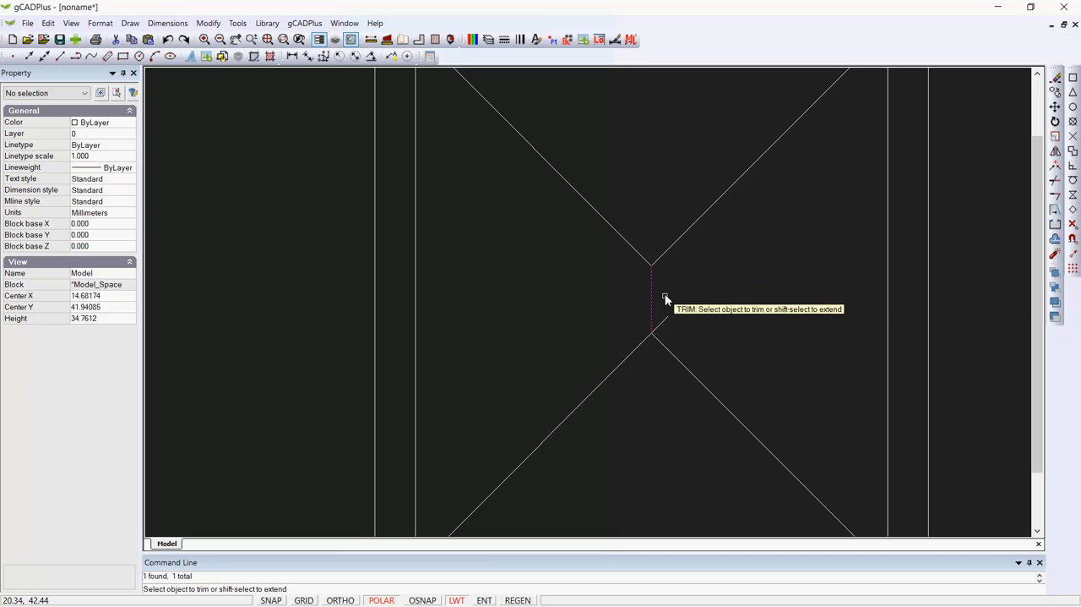
left_click(666, 319)
right_click(692, 311)
Draw a closed rectangle of lines, 6.5 wide by 7.75 high, in the empty space to the right of the house
scroll(691, 313, "down", 4)
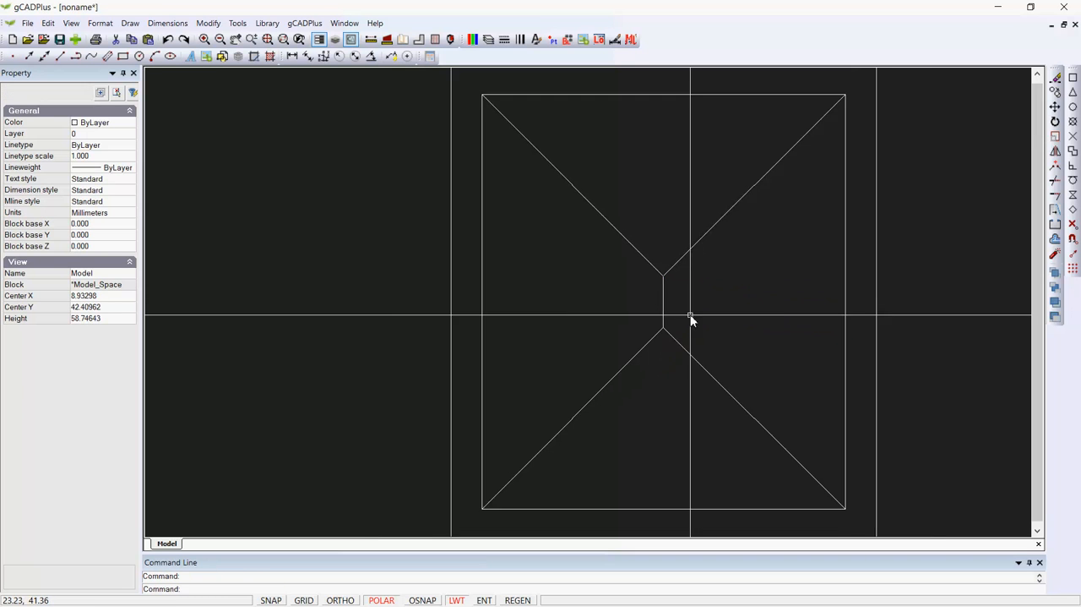
scroll(598, 350, "down", 1)
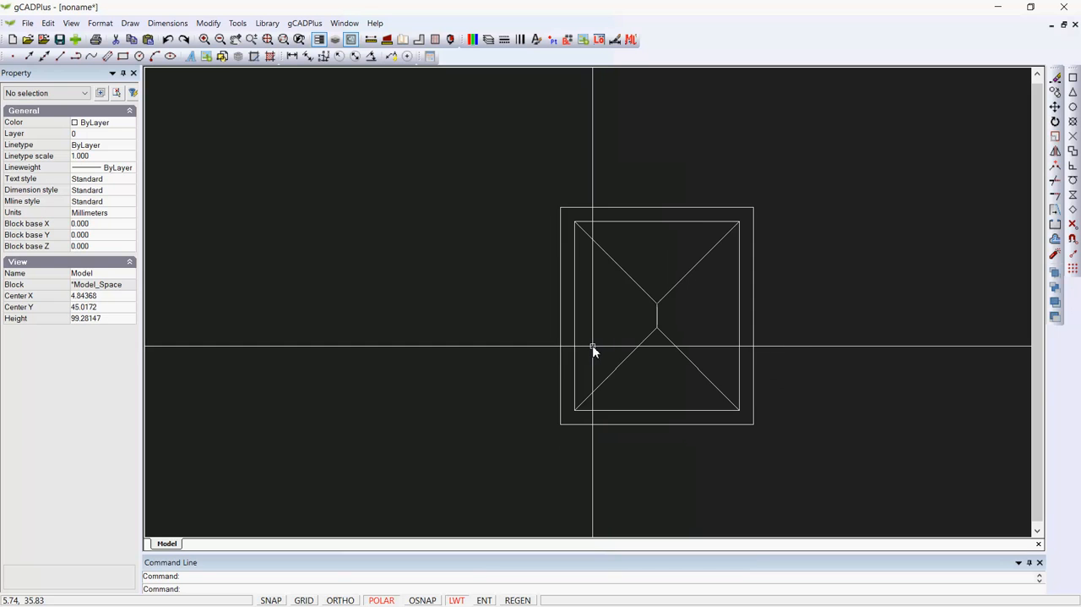
middle_click_drag(403, 396, 400, 372)
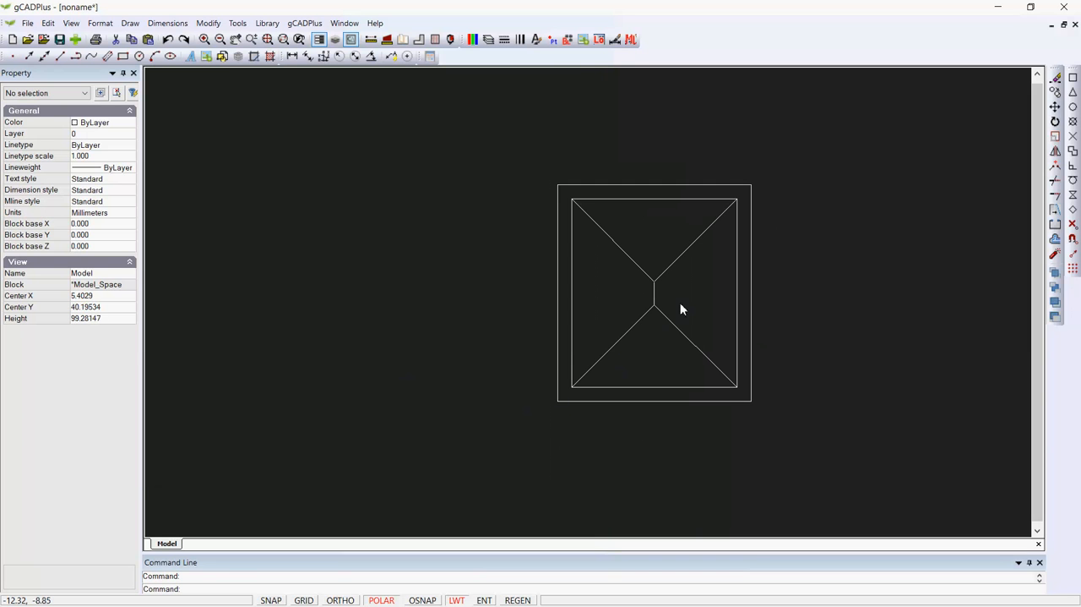
middle_click_drag(681, 307, 498, 278)
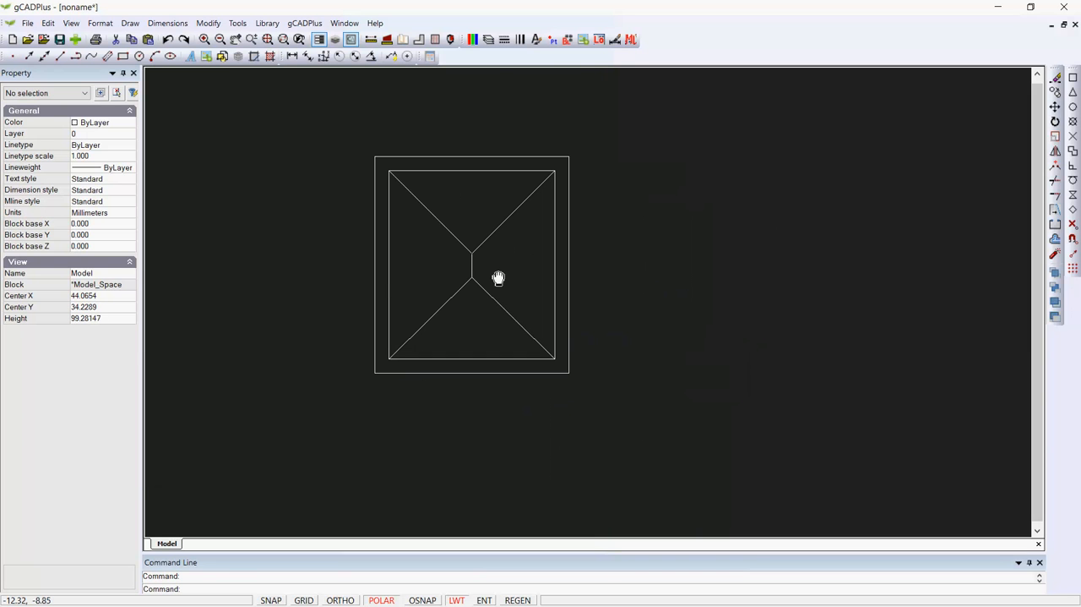
right_click(691, 252)
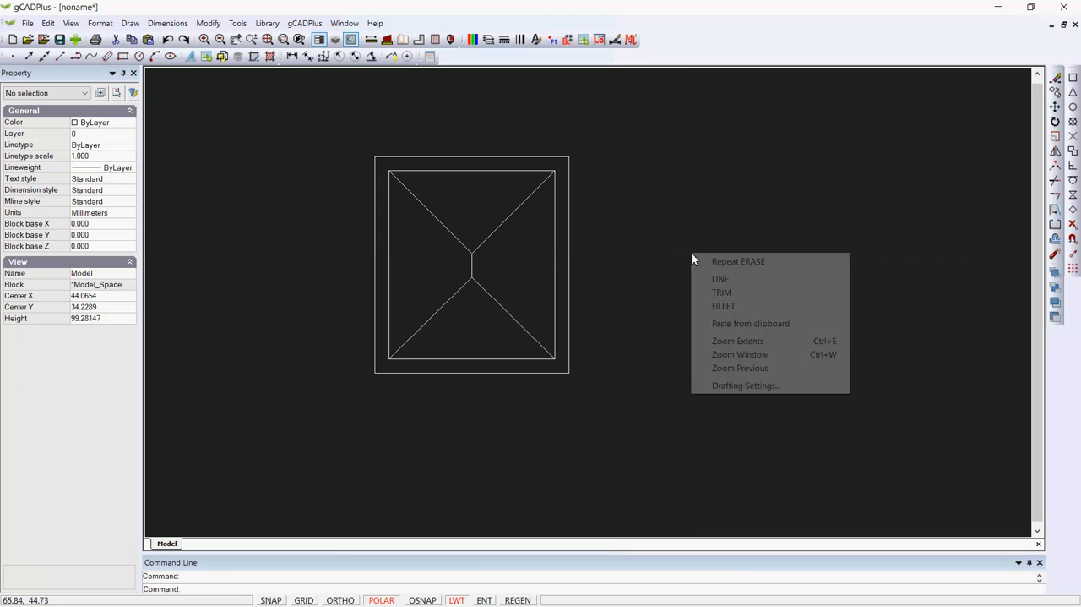
left_click(718, 279)
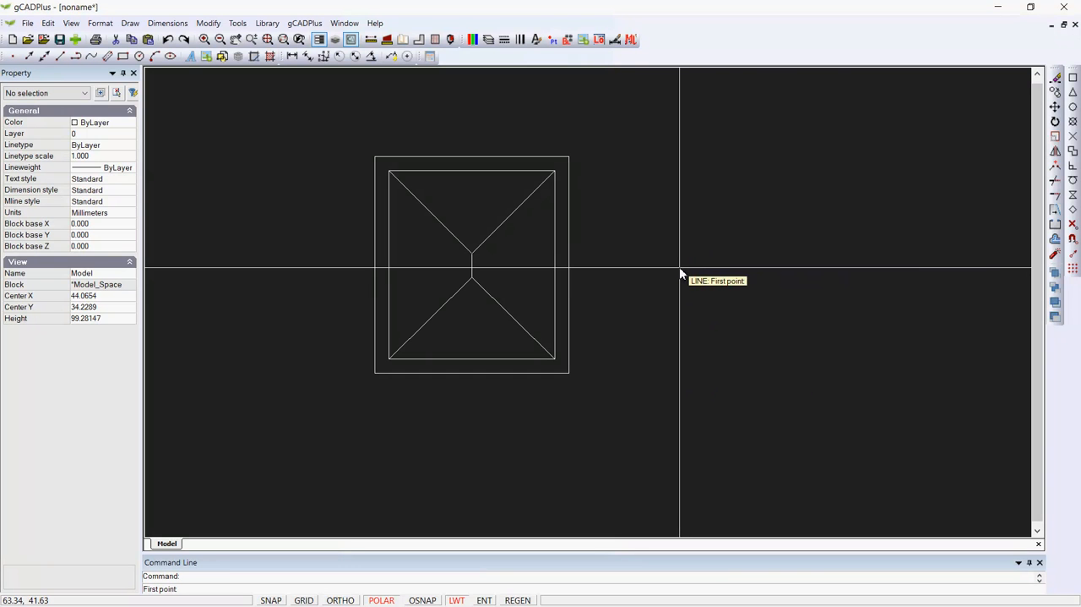
left_click(680, 268)
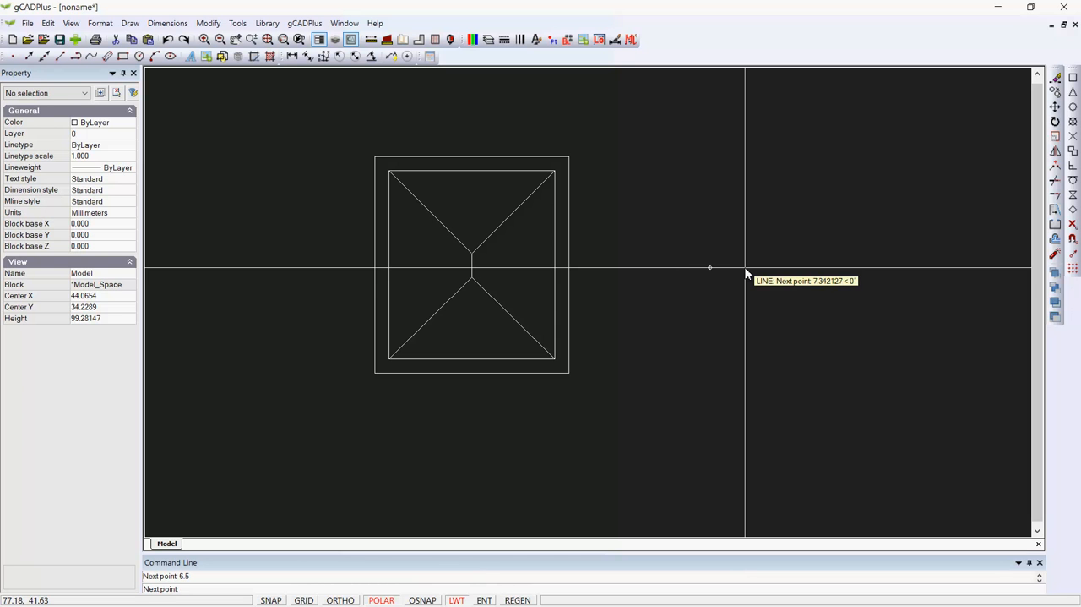
scroll(705, 304, "up", 3)
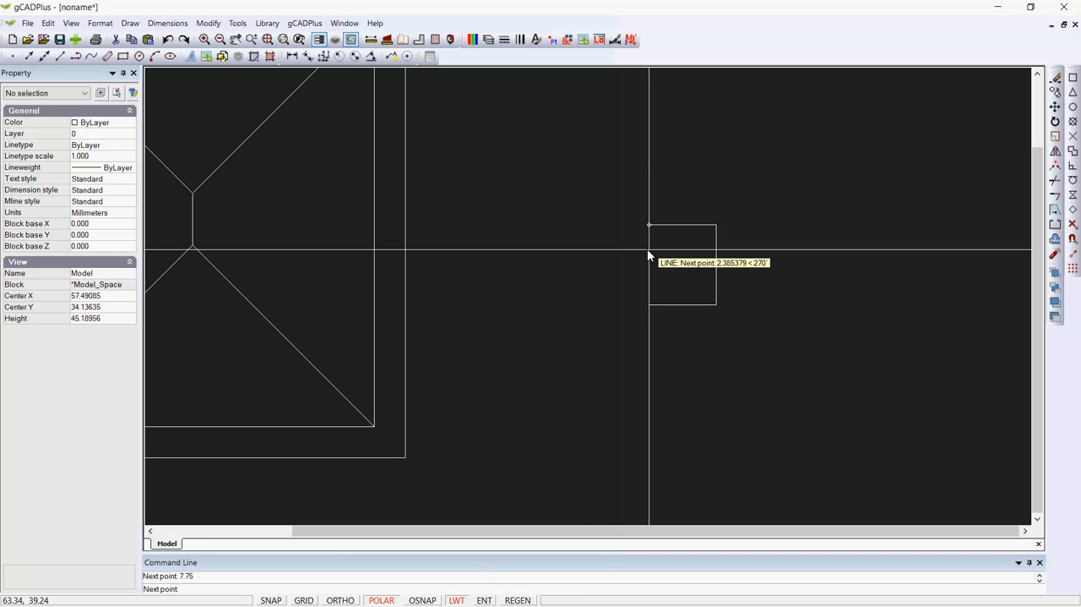
right_click(594, 303)
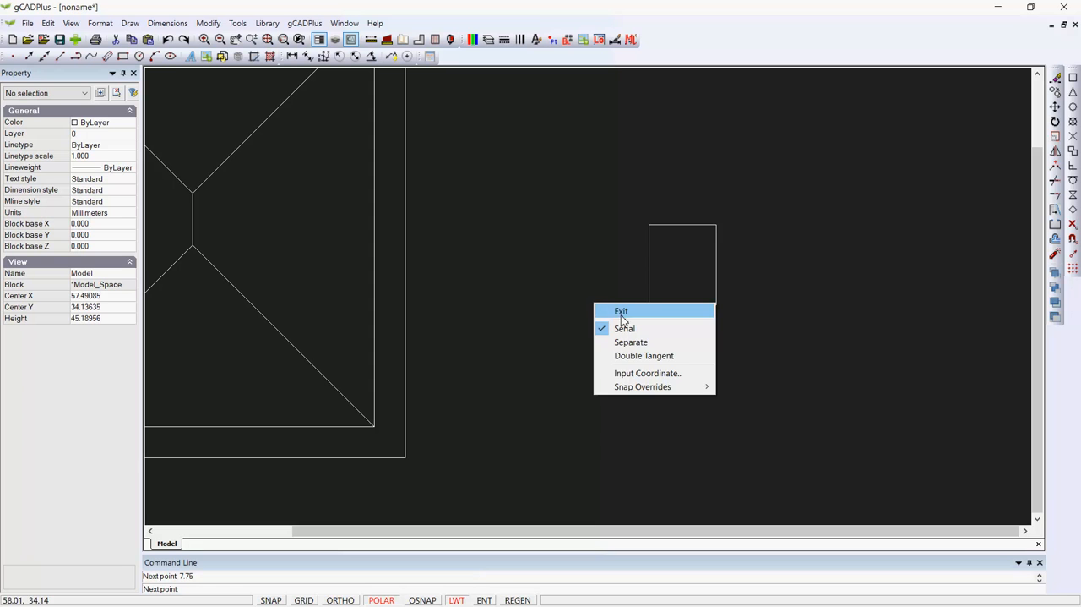
left_click(622, 314)
Move the small rectangle from the midpoint of its left side to the midpoint of the house's inner right wall line
scroll(607, 291, "down", 2)
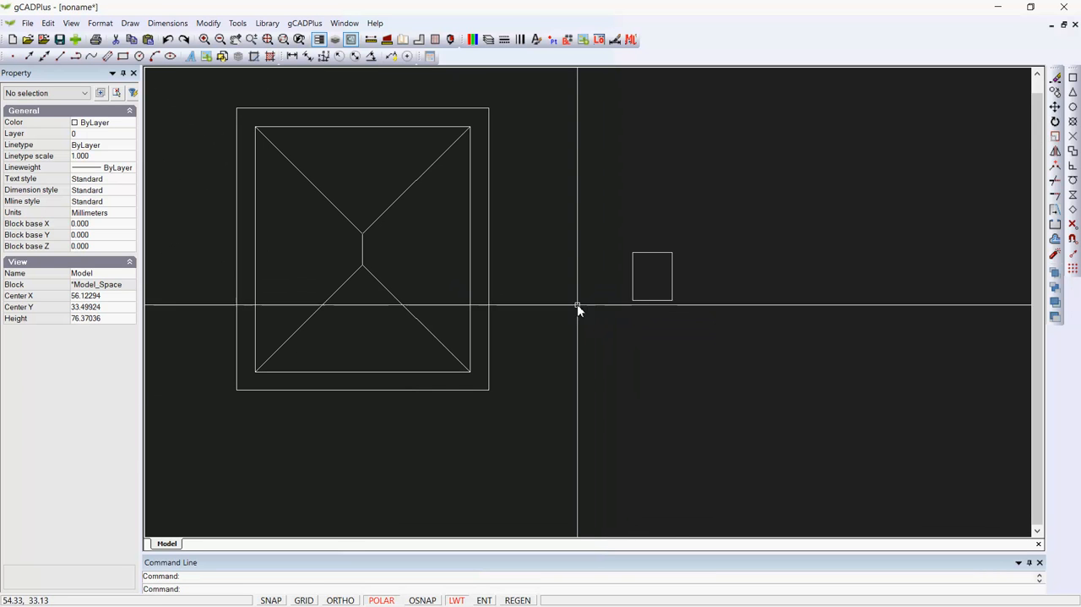
left_click_drag(722, 326, 625, 241)
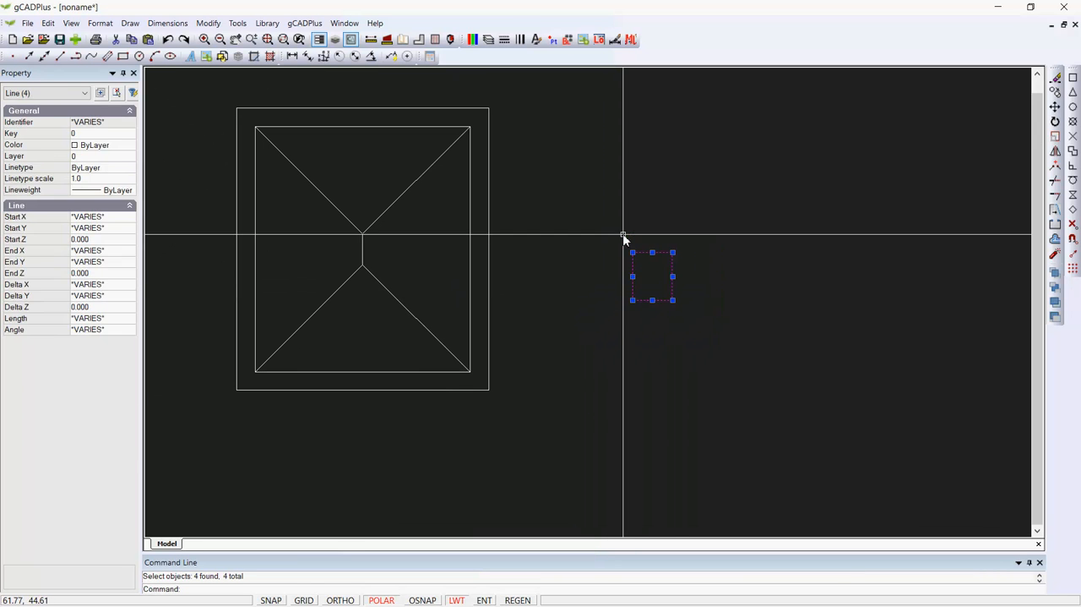
right_click(676, 228)
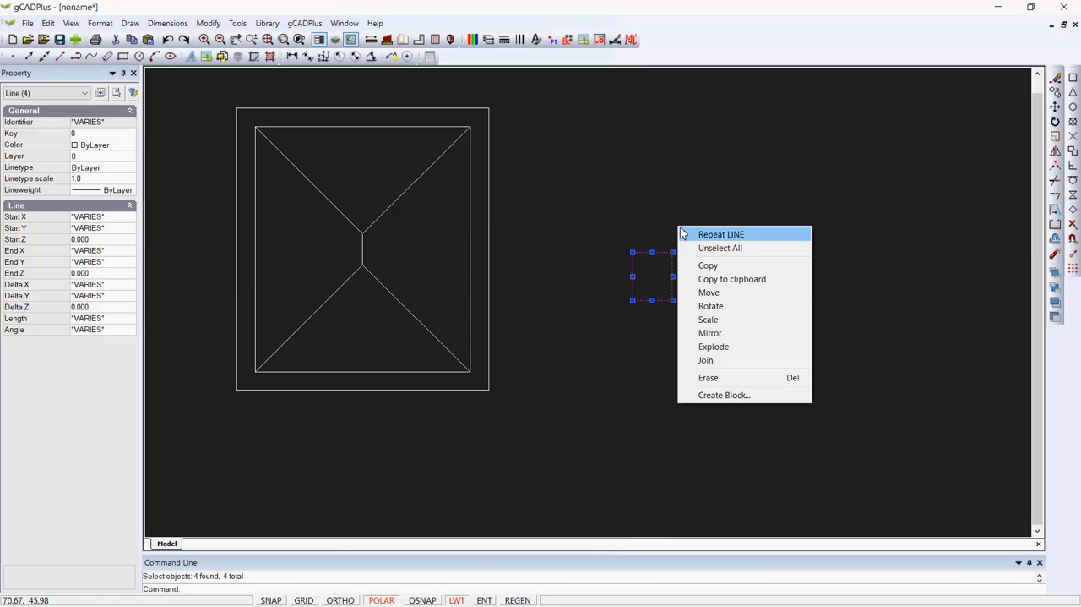
left_click(716, 290)
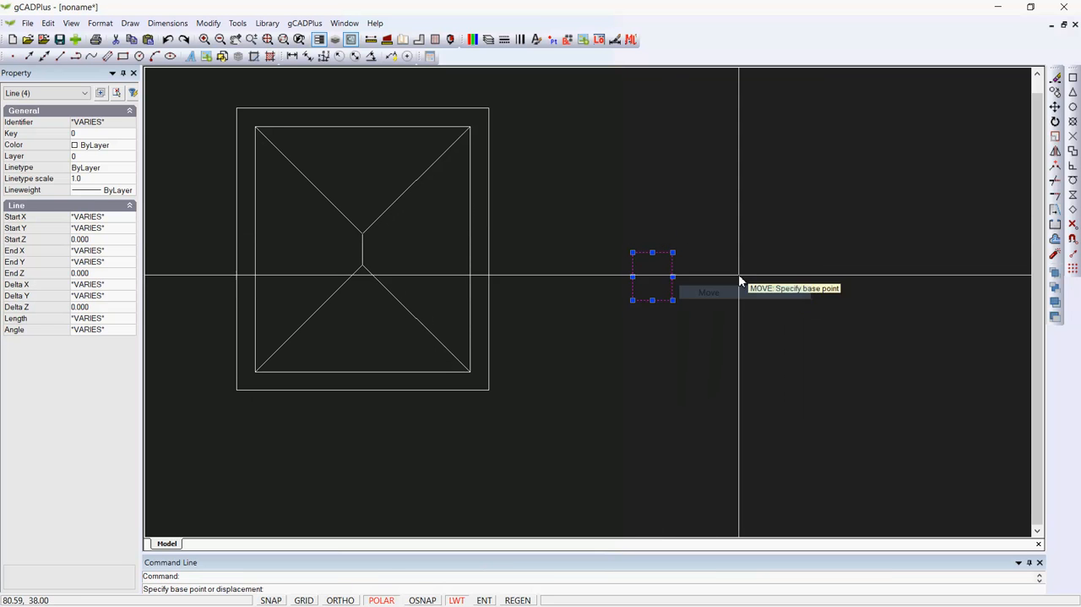
left_click(633, 278)
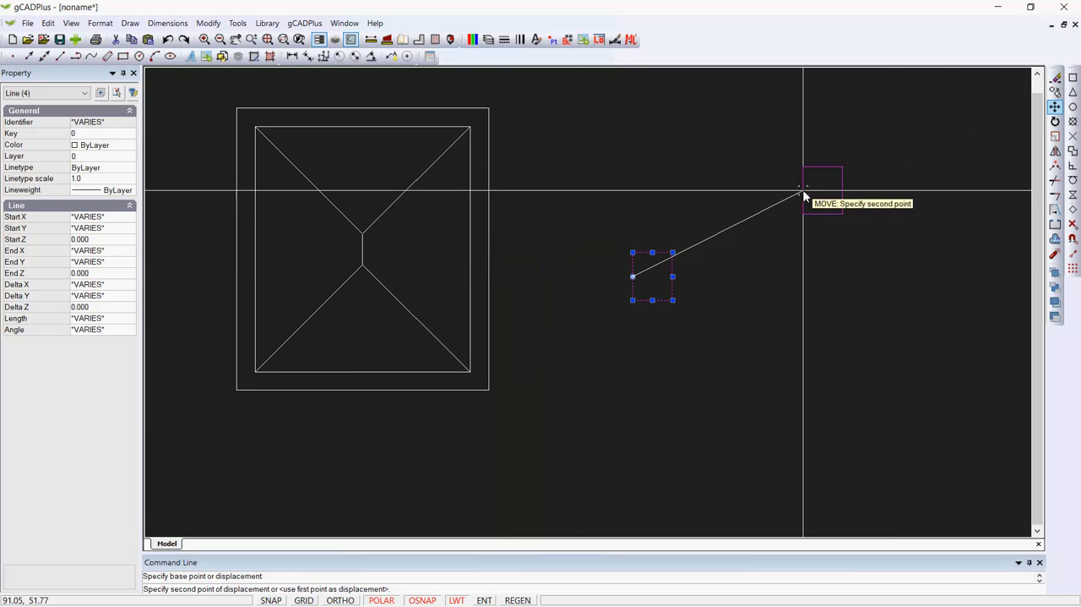
left_click(469, 254)
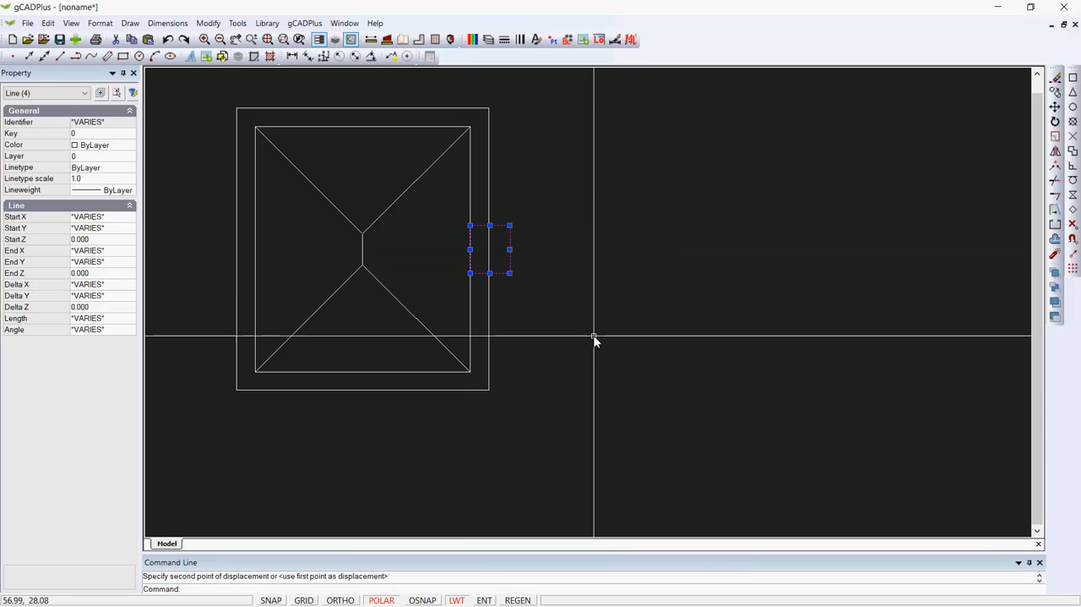
Offset the inner rectangle's right side by 40 units outward, to the right of the house
scroll(618, 351, "down", 1)
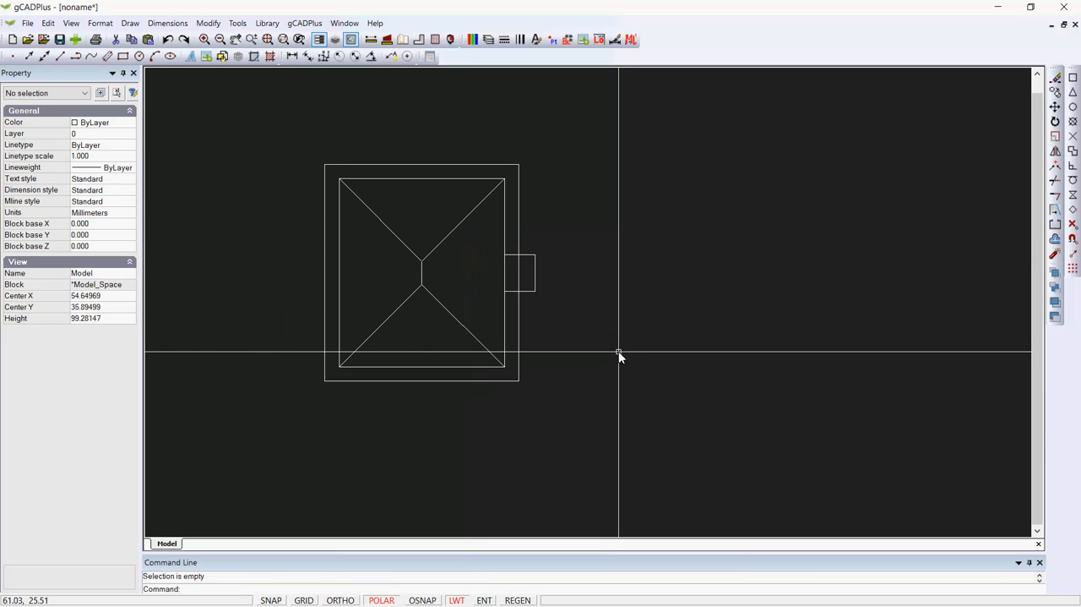
scroll(619, 350, "down", 1)
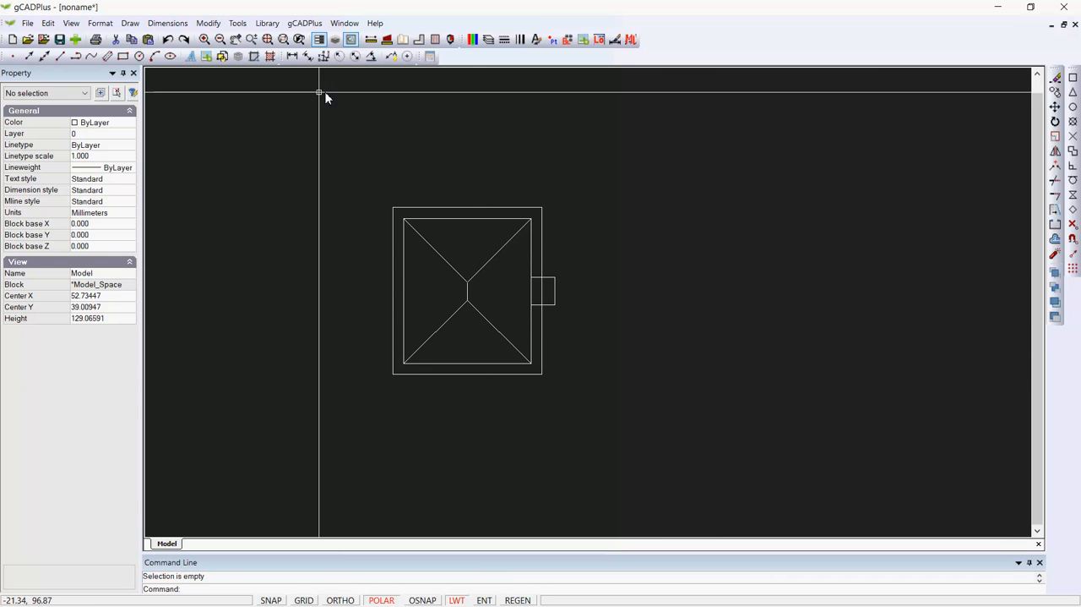
left_click(208, 23)
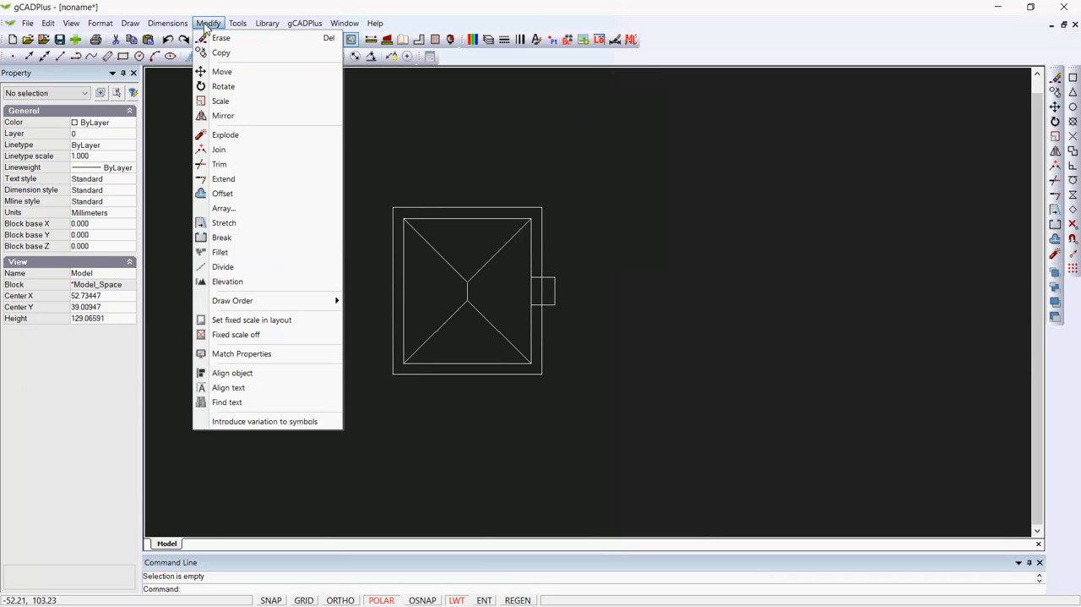
left_click(222, 193)
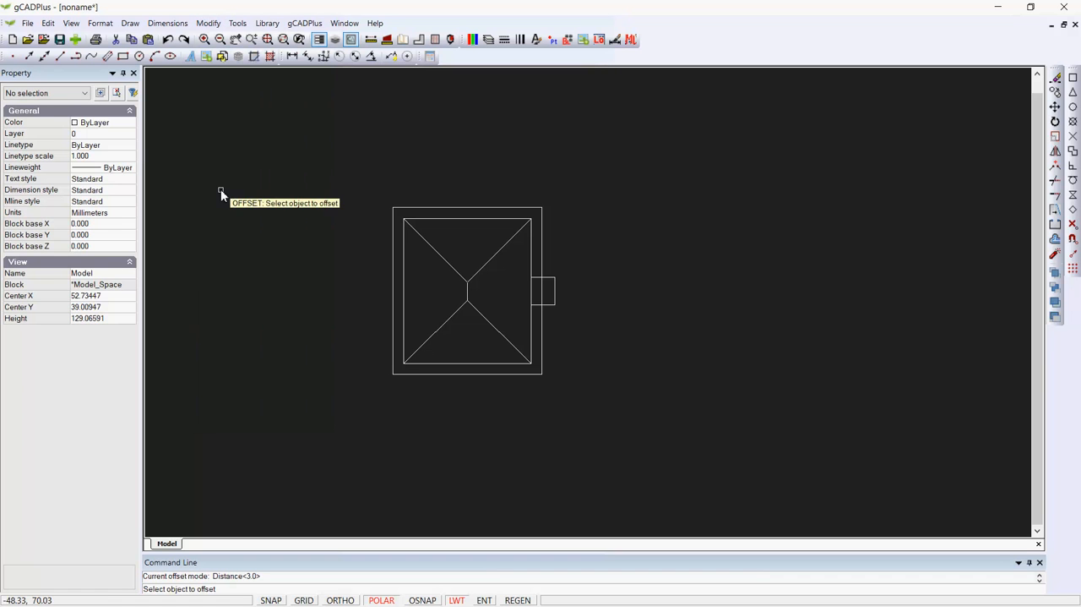
left_click(532, 268)
right_click(568, 260)
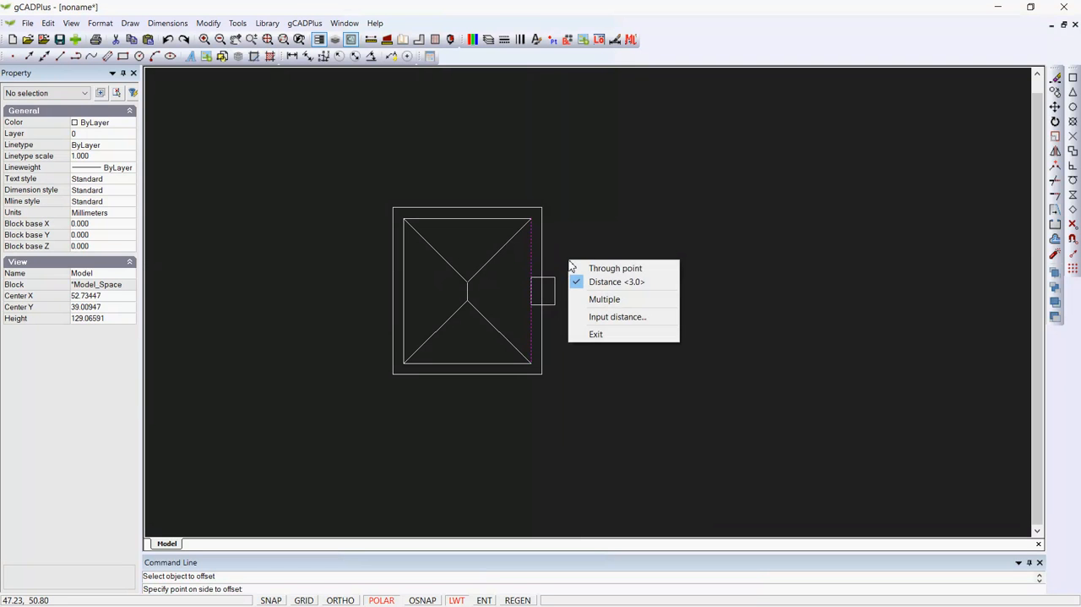
left_click(615, 269)
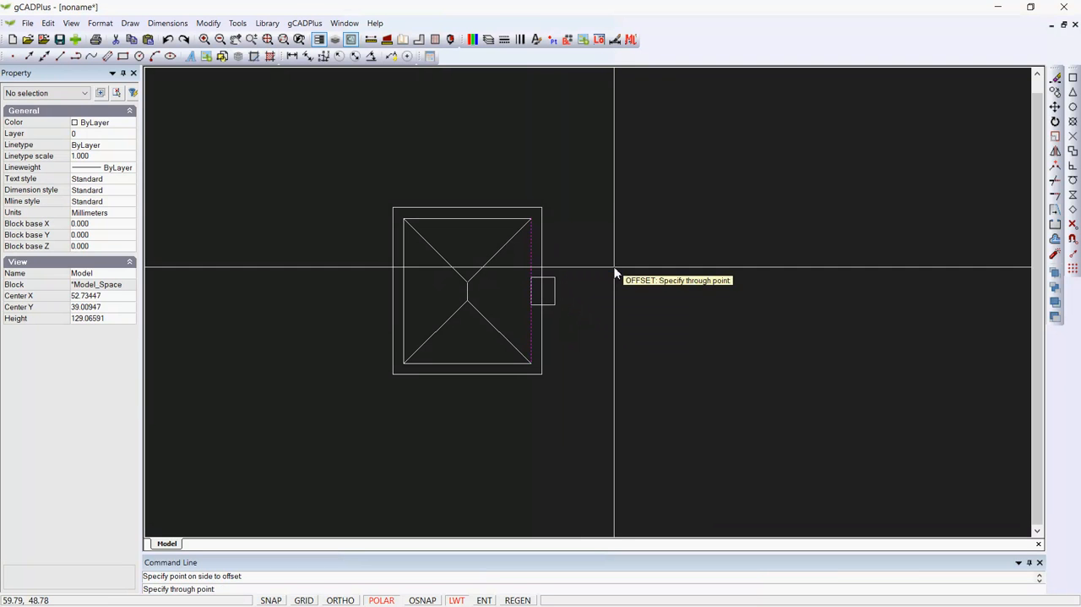
right_click(615, 268)
left_click(648, 289)
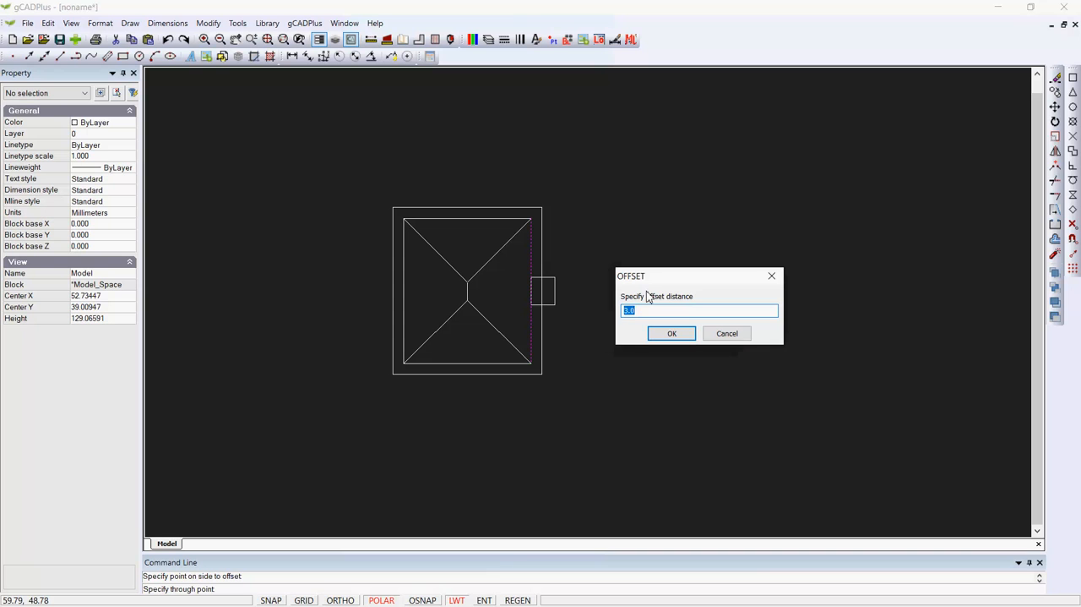
left_click(672, 333)
left_click(684, 330)
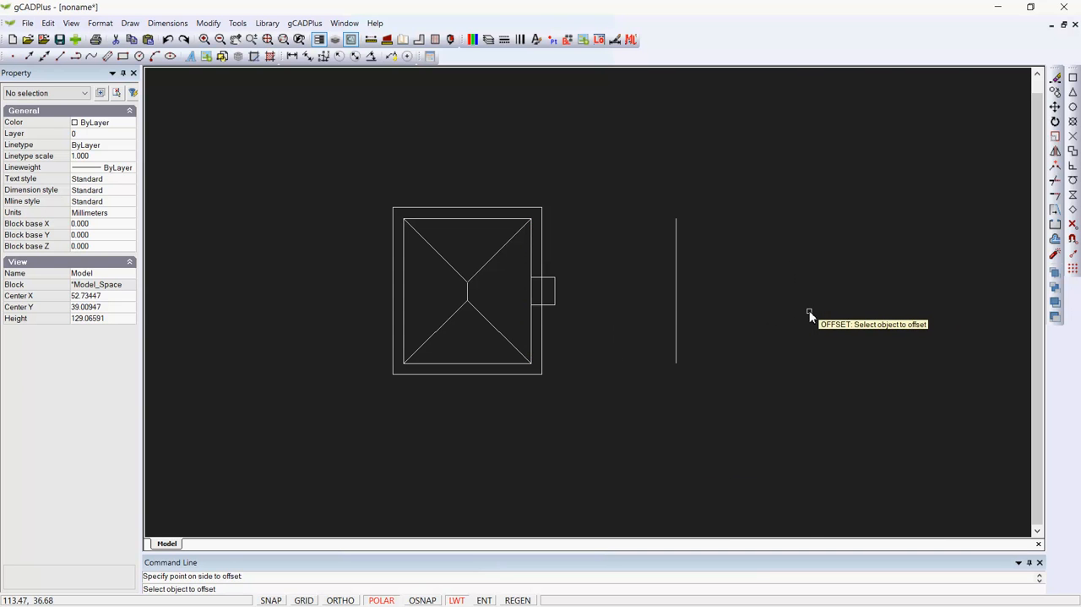
key("Escape")
Draw a horizontal line from the midpoint of the small rectangle's right side to the offset vertical line
scroll(634, 307, "up", 3)
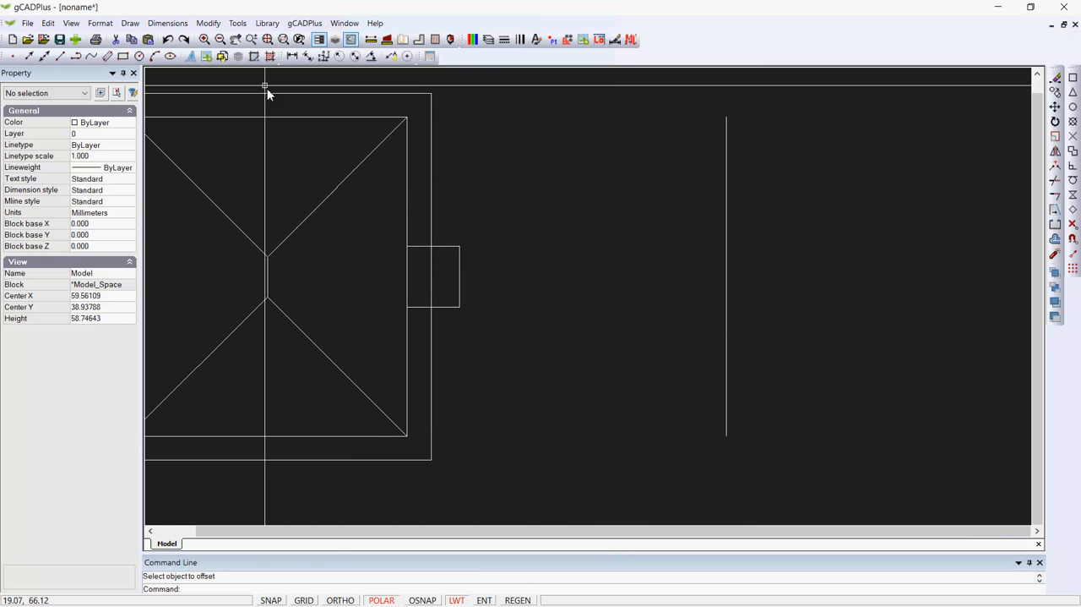
right_click(517, 225)
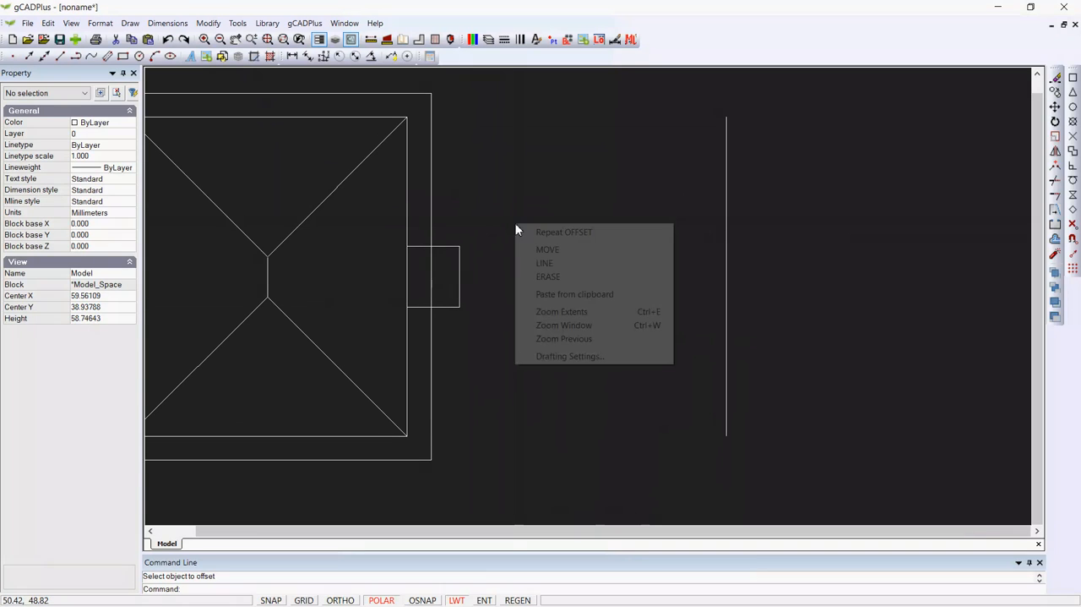
left_click(554, 267)
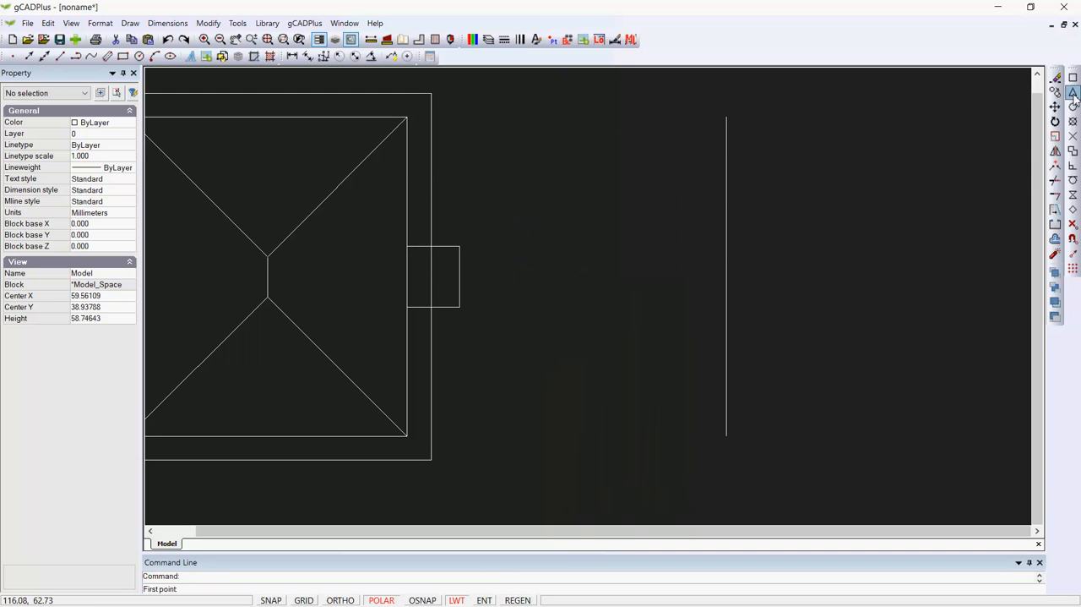
key("F3")
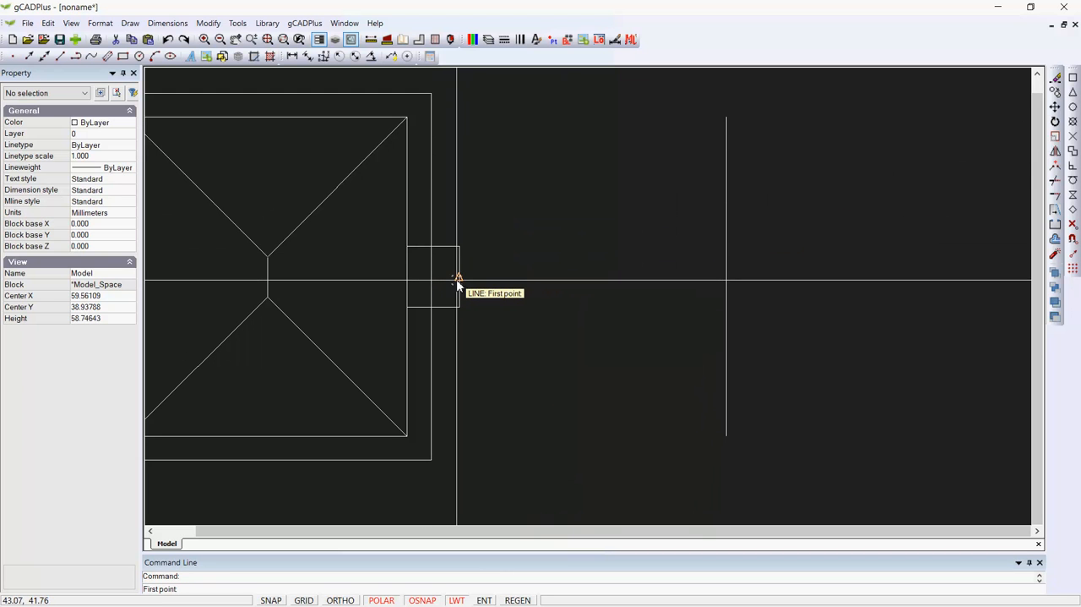
left_click(457, 279)
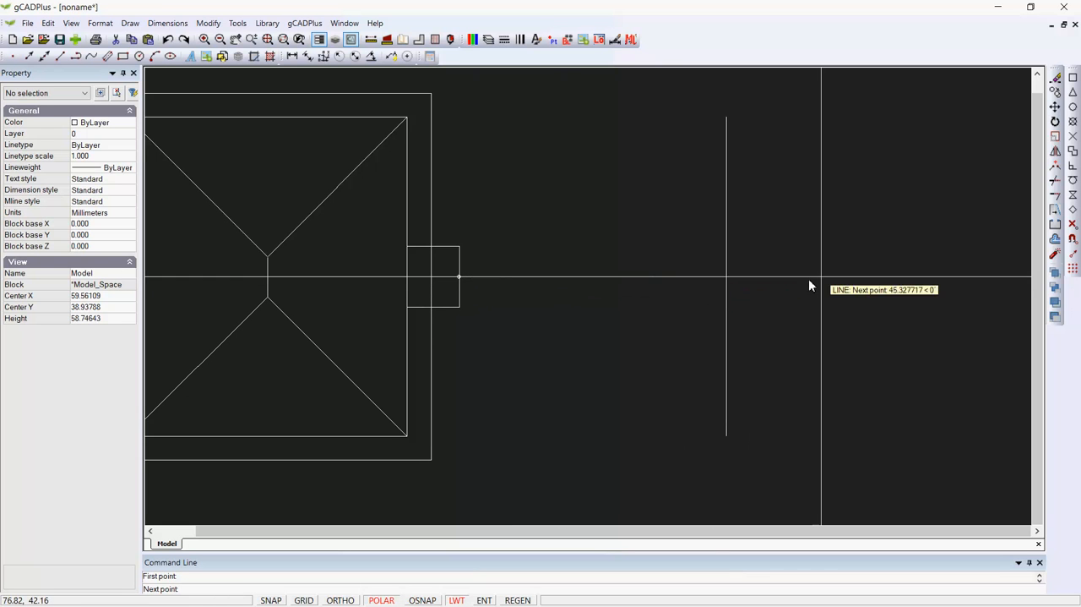
left_click(726, 279)
right_click(740, 288)
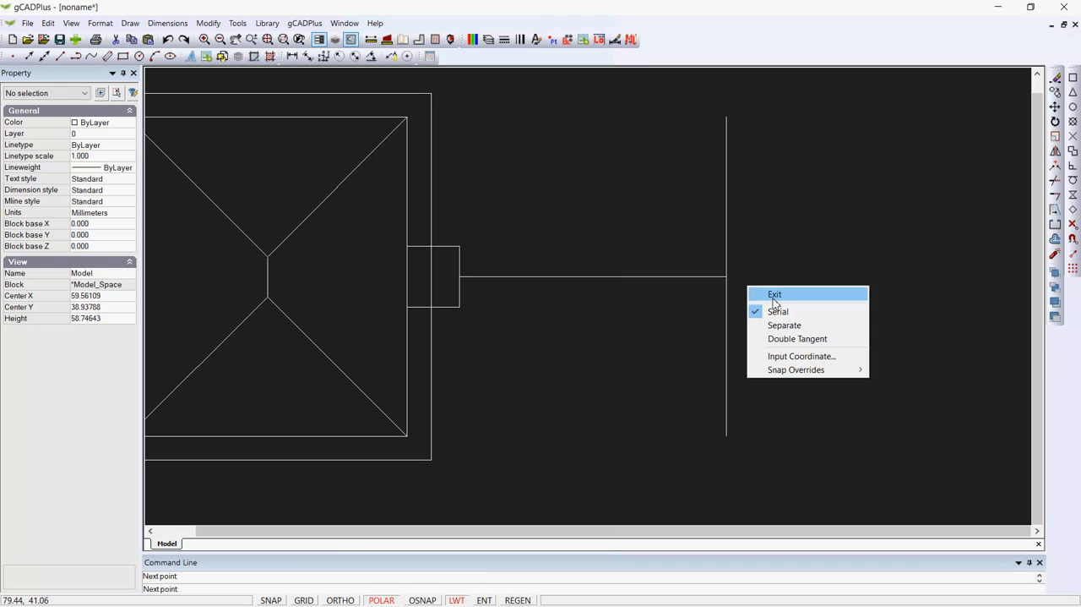
Offset the horizontal line between the small rectangle and the right vertical line by 2 units upward
left_click(761, 290)
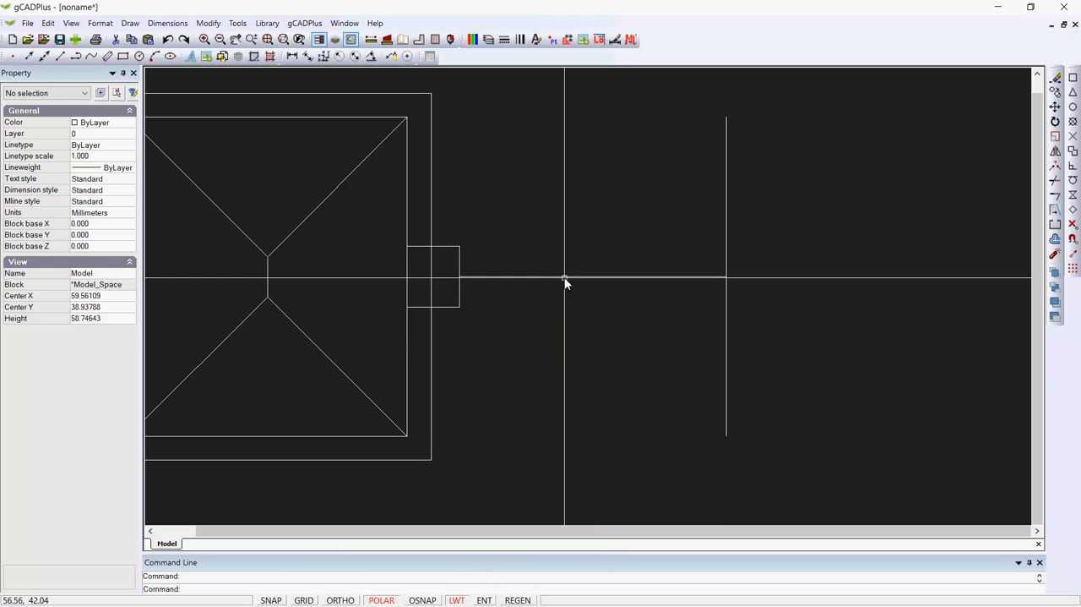
right_click(571, 251)
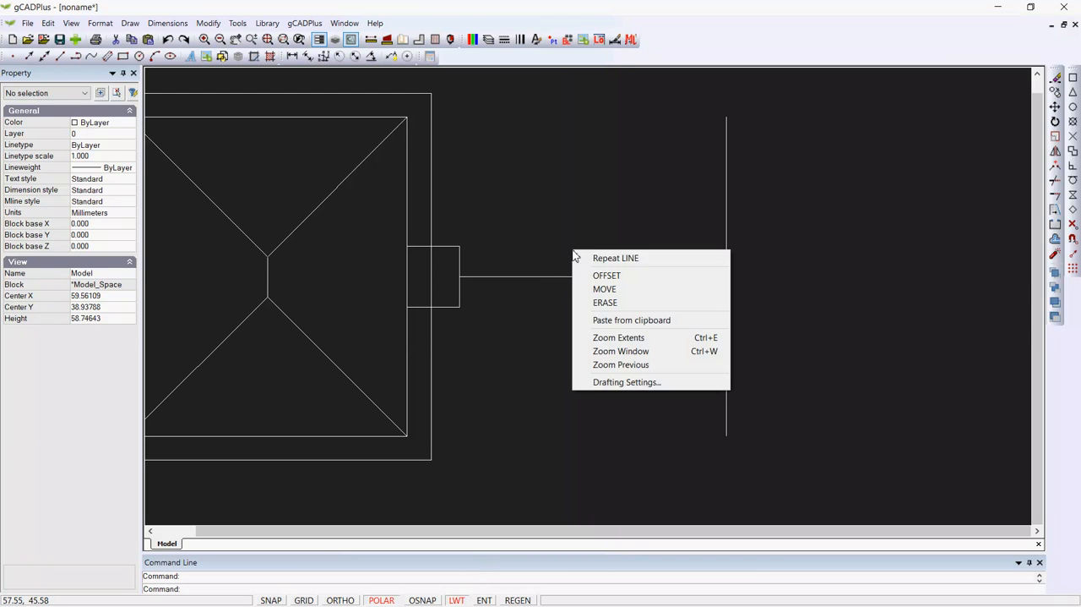
left_click(593, 275)
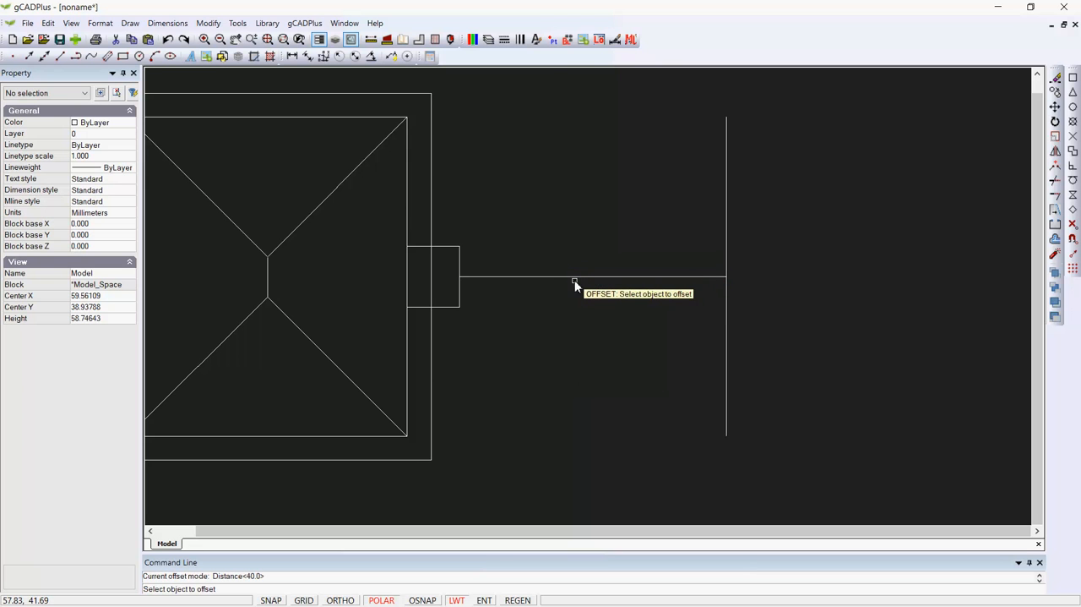
left_click(576, 279)
right_click(579, 260)
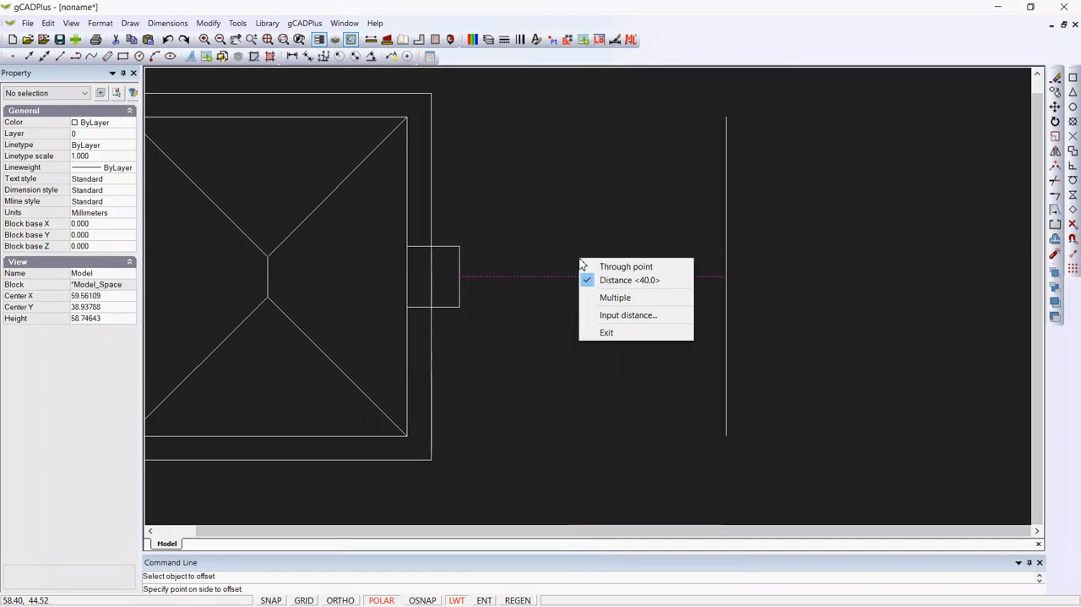
left_click(597, 270)
right_click(599, 275)
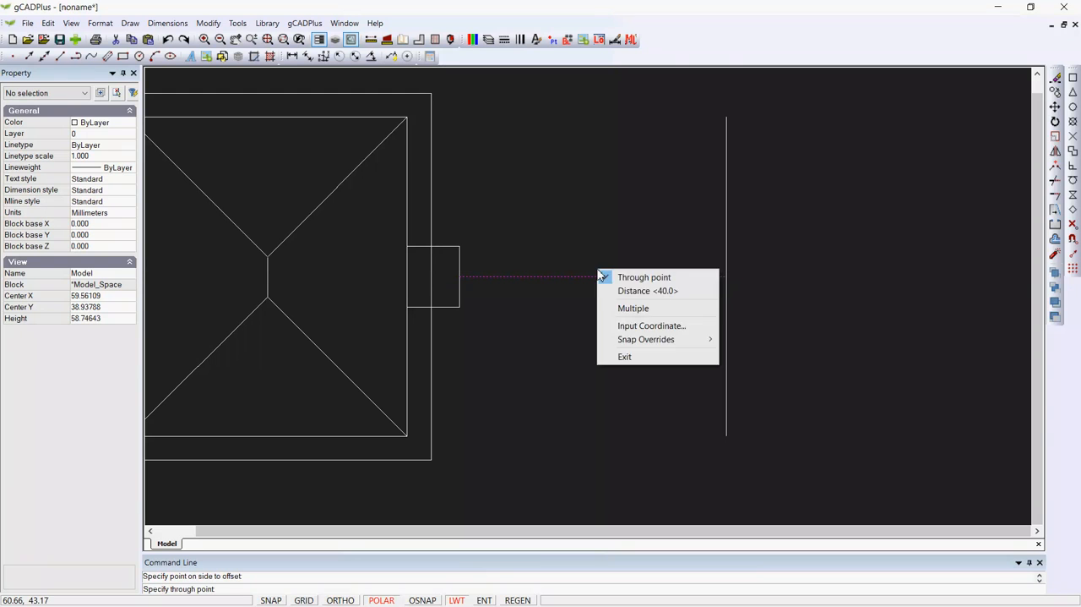
left_click(608, 289)
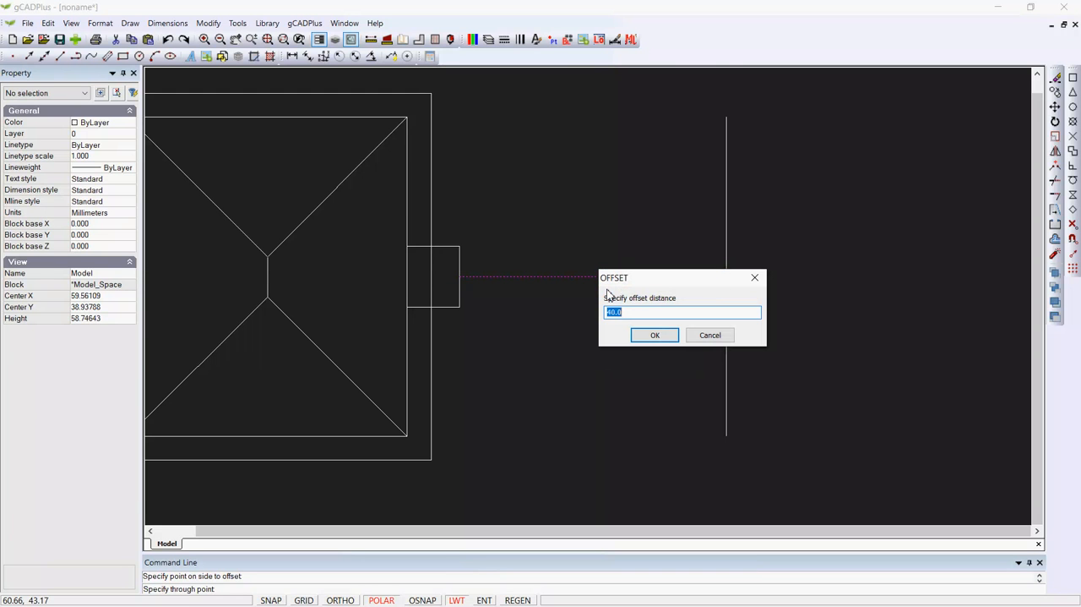
left_click(648, 336)
left_click(594, 266)
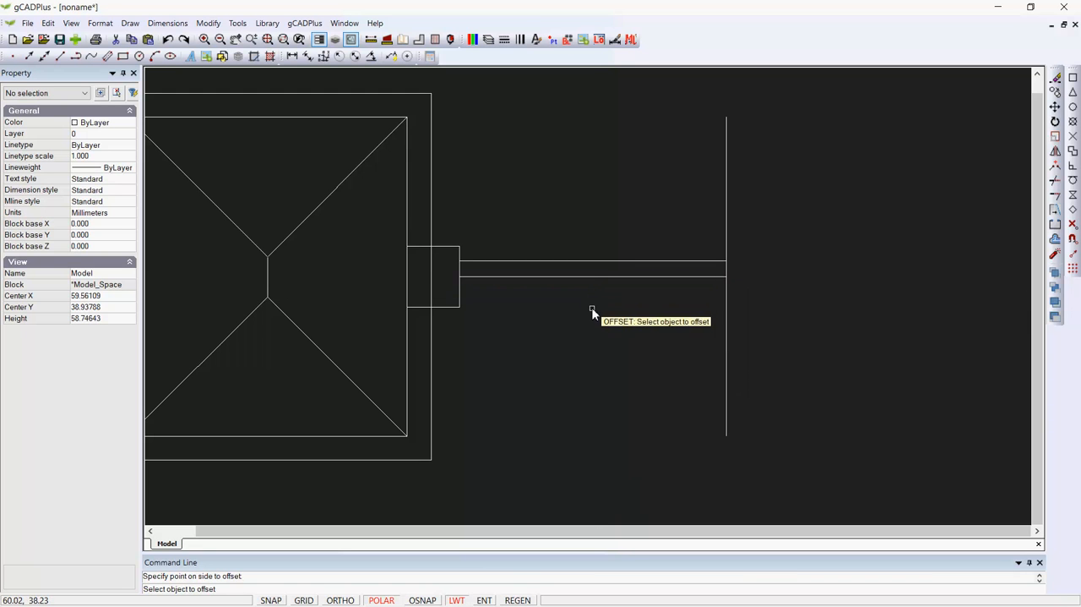
Offset the same horizontal line 2 units downward as well, and select the original centre line
left_click(594, 277)
left_click(615, 321)
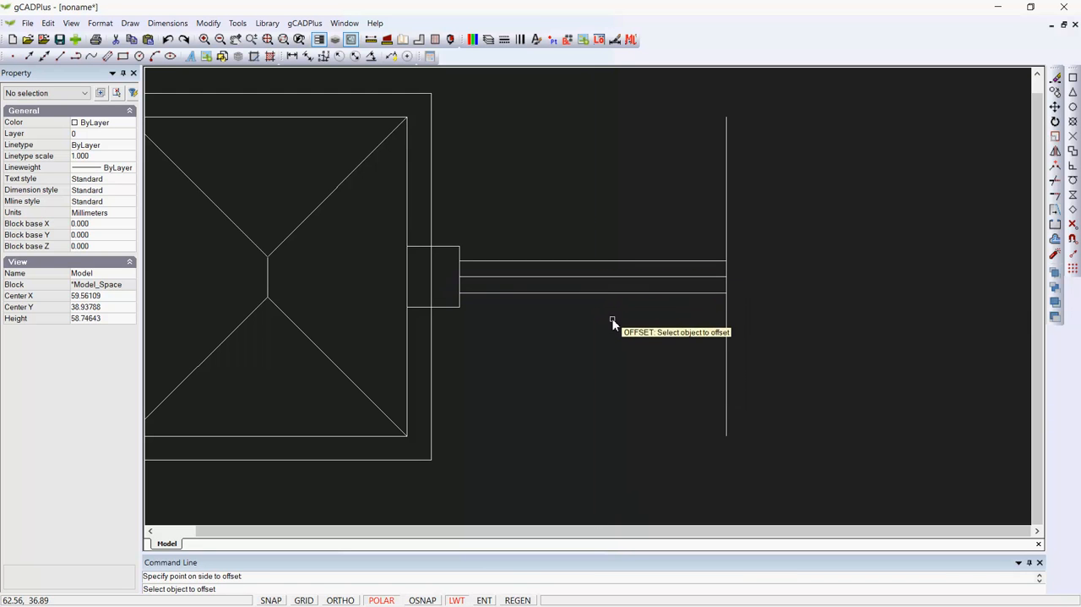
right_click(615, 316)
left_click(639, 394)
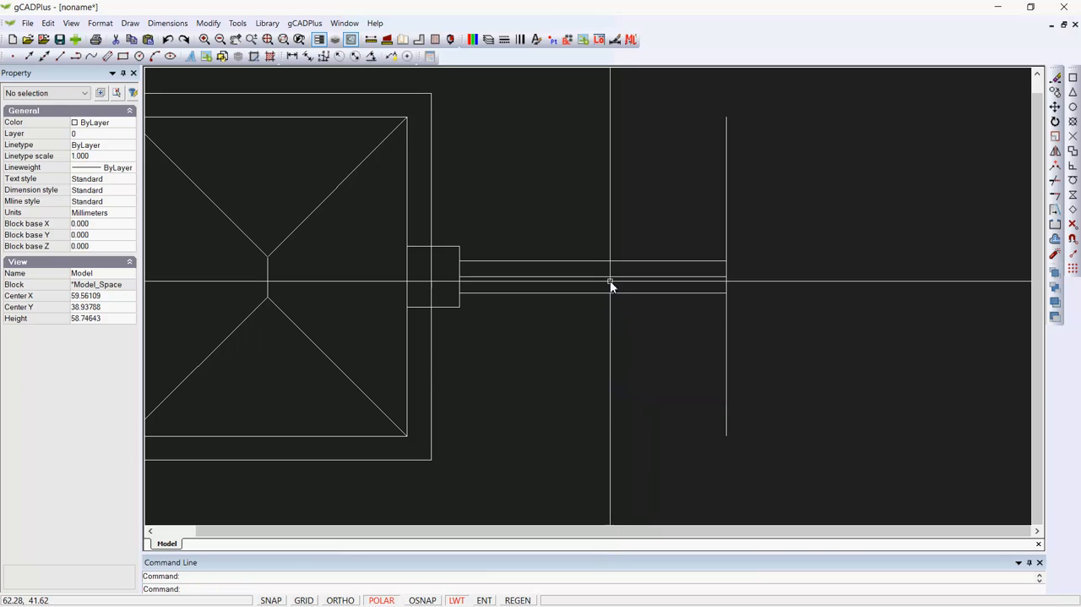
left_click(607, 276)
right_click(609, 278)
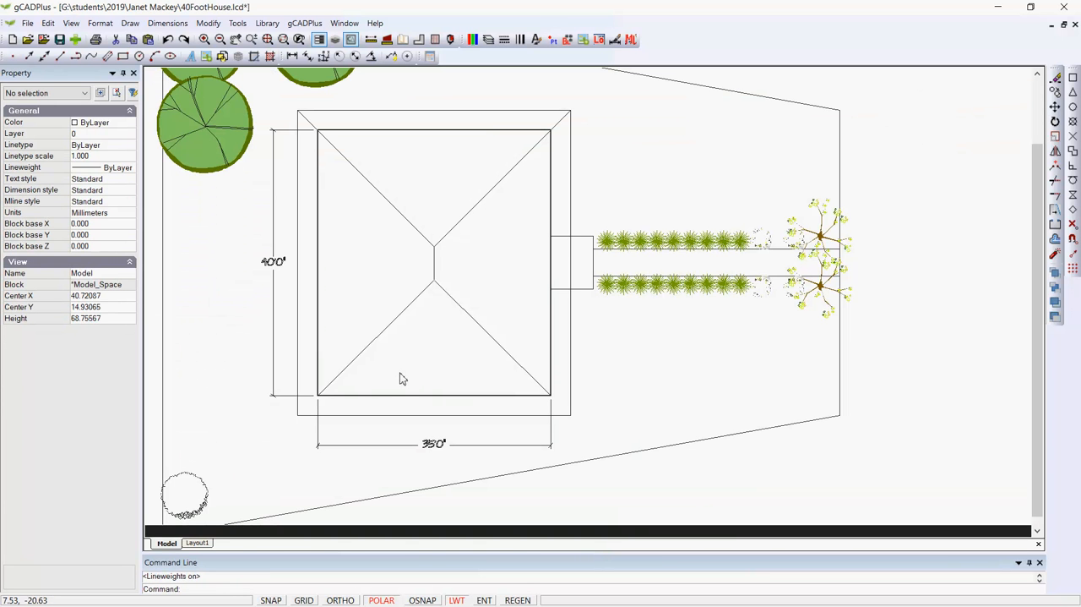
Inspect the properties of the house's right wall line in the 40FootHouse.lcd drawing
left_click(552, 213)
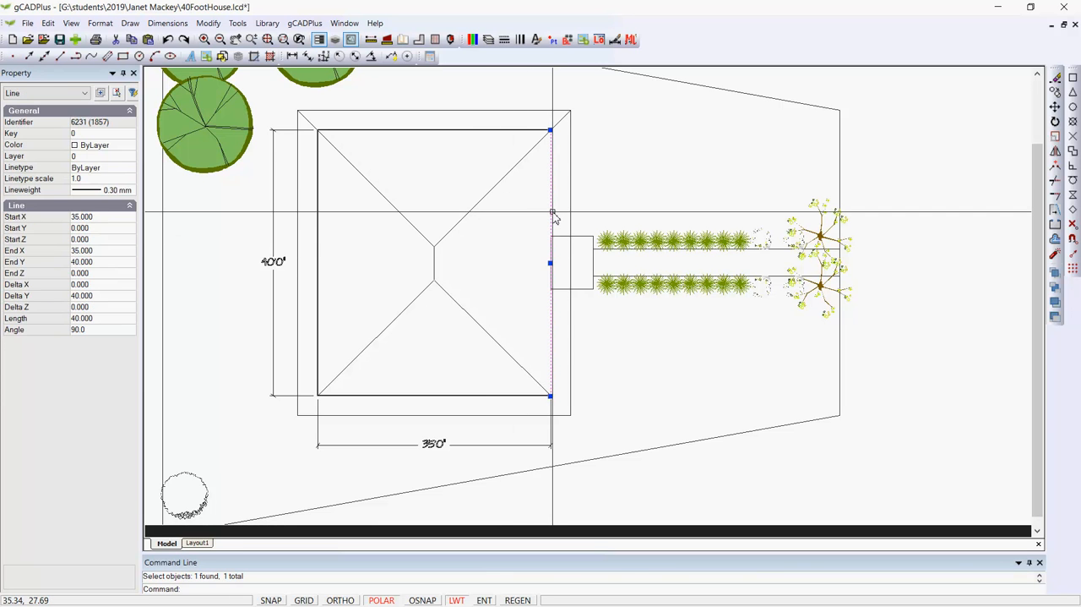
key("Escape")
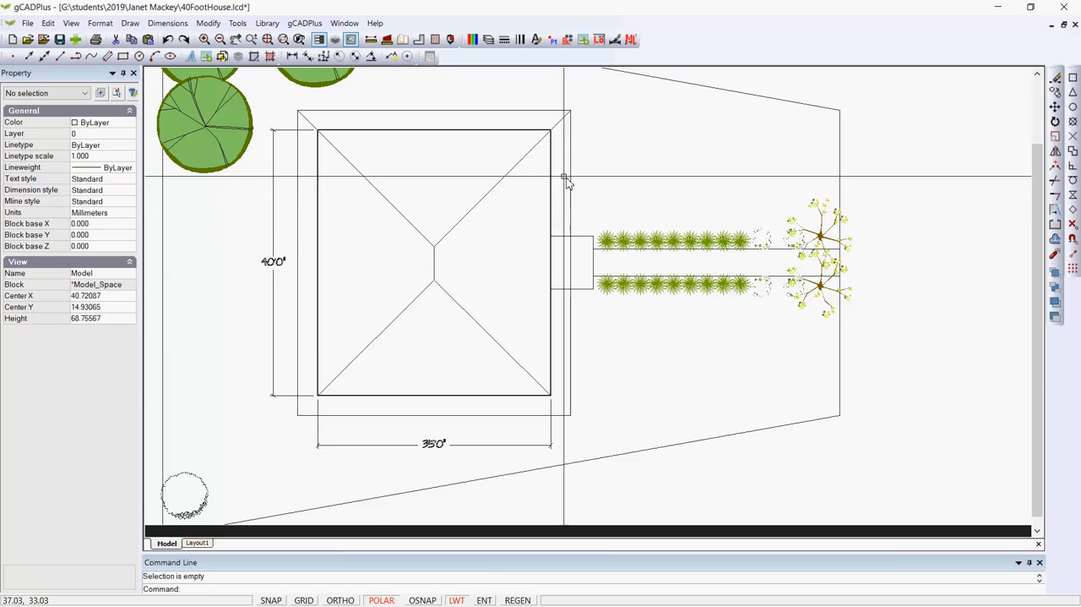
Insert the standard plant symbol UPlantSymbol15 from the plant library near the lot's upper right corner
left_click(263, 23)
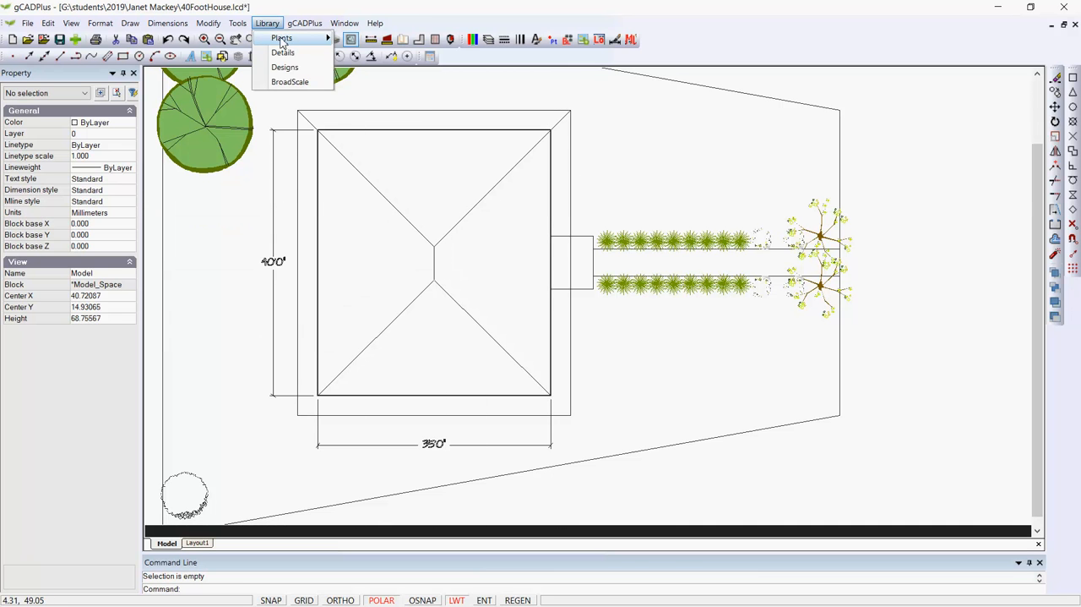
mouse_move(282, 39)
left_click(368, 40)
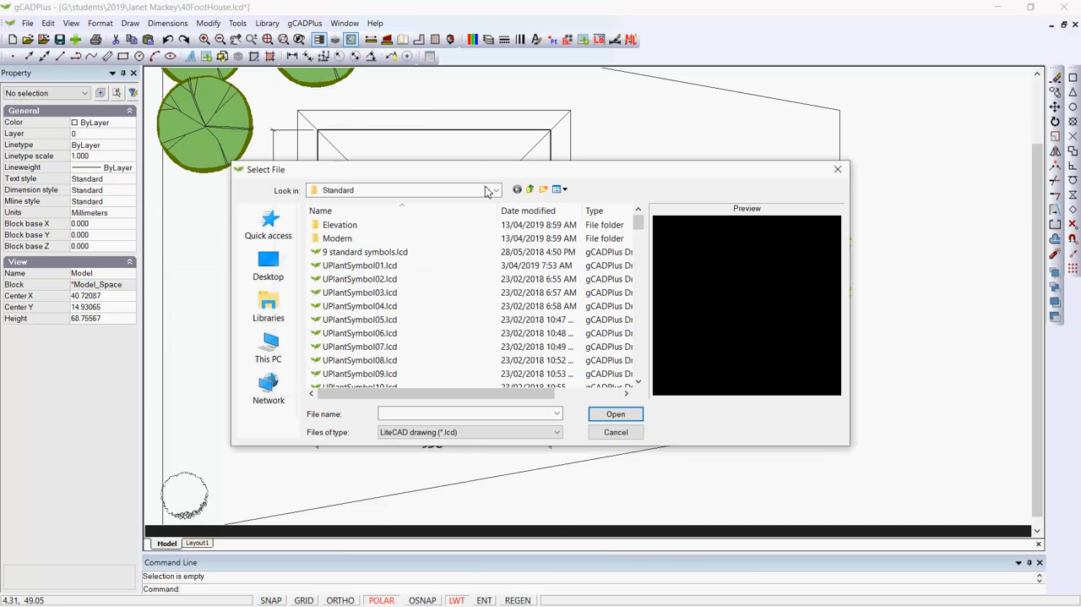
scroll(329, 338, "down", 3)
left_click(348, 336)
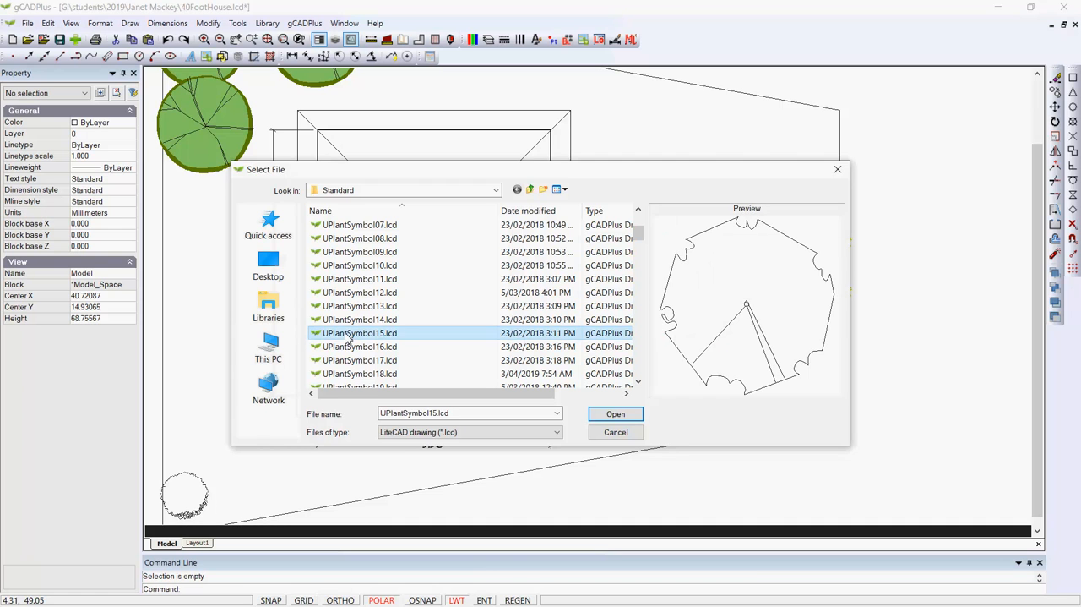
left_click(616, 414)
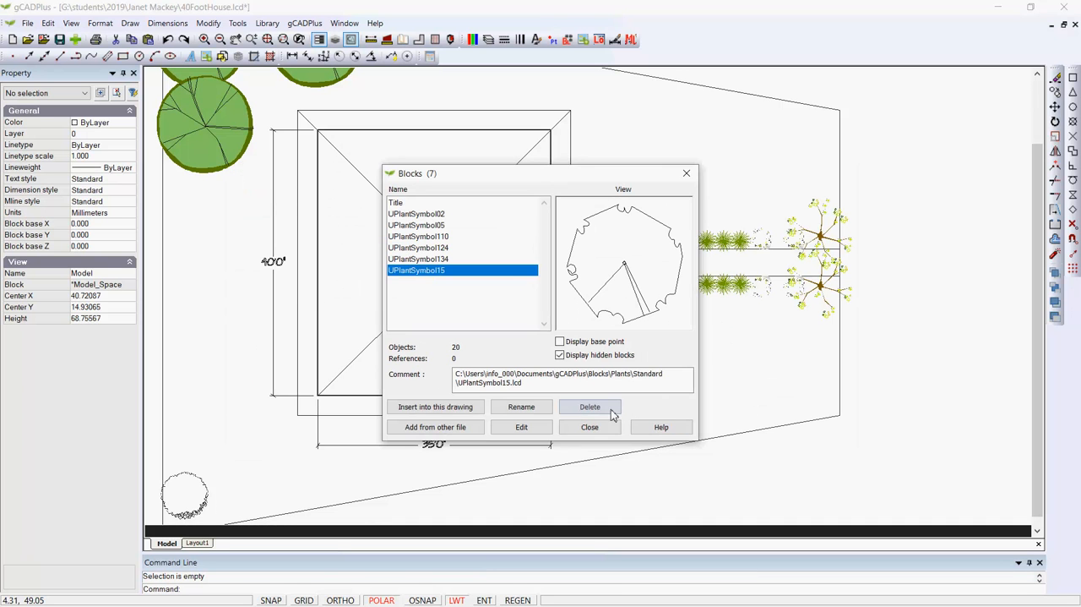
left_click(447, 407)
left_click(521, 382)
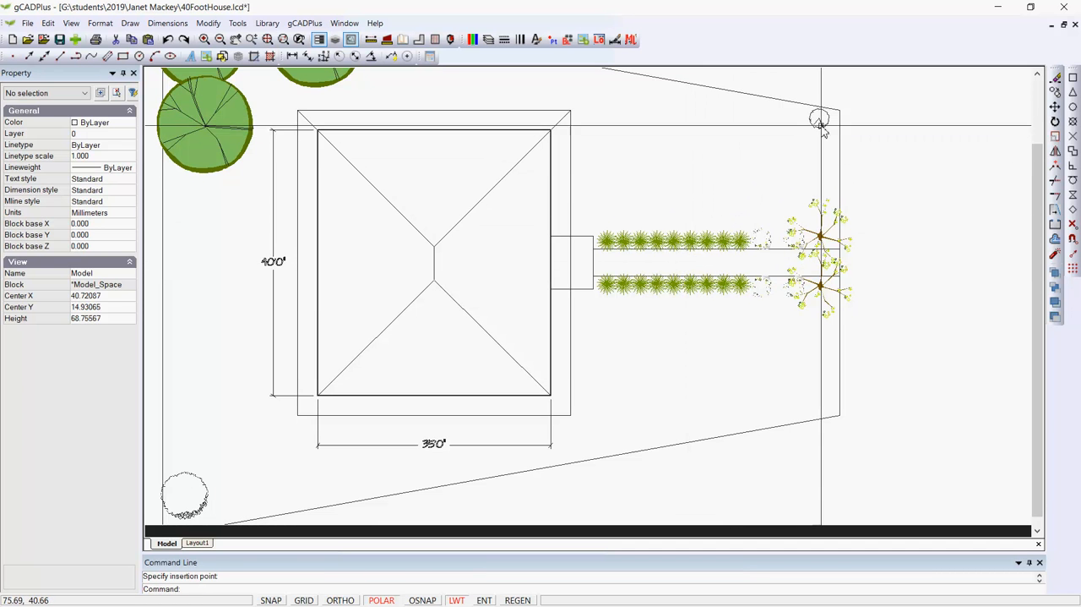
Scale the inserted plant symbol from its centre by a factor of about 3.09
scroll(820, 118, "up", 5)
left_click(834, 147)
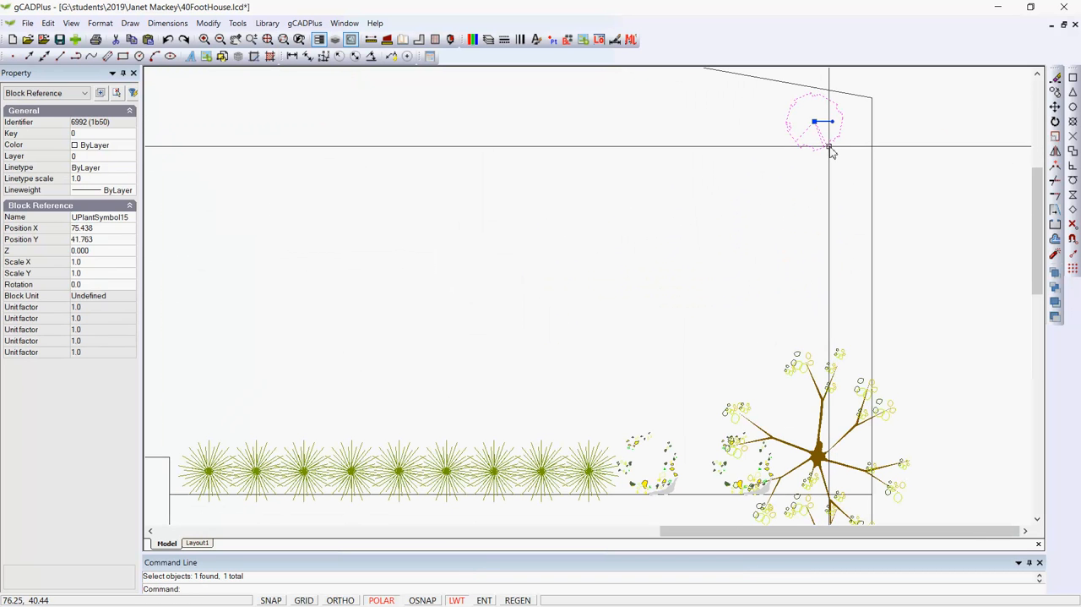
right_click(785, 195)
left_click(816, 285)
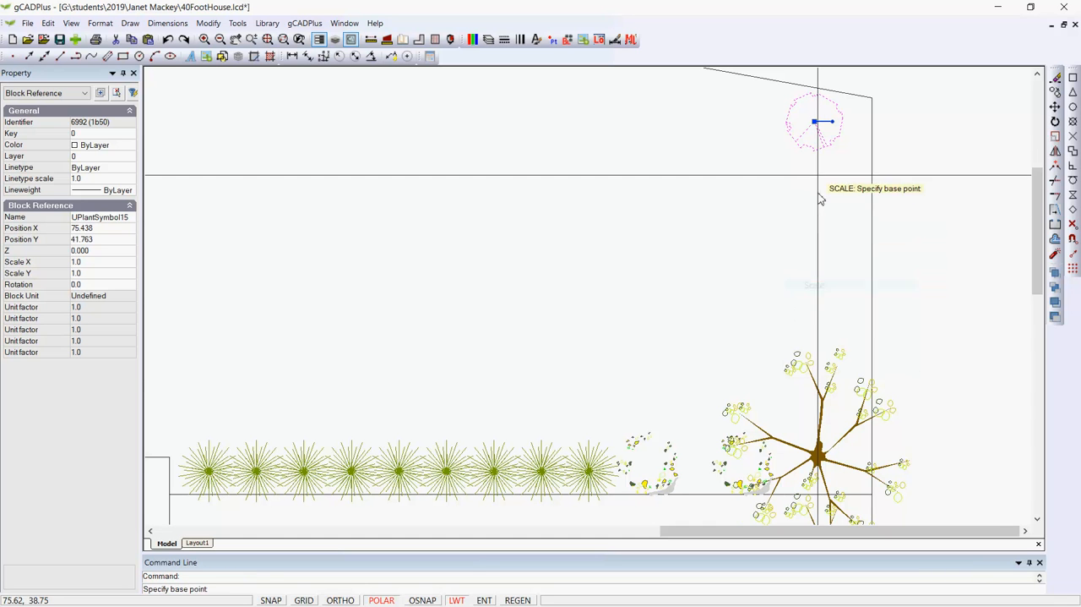
left_click(818, 123)
left_click(818, 123)
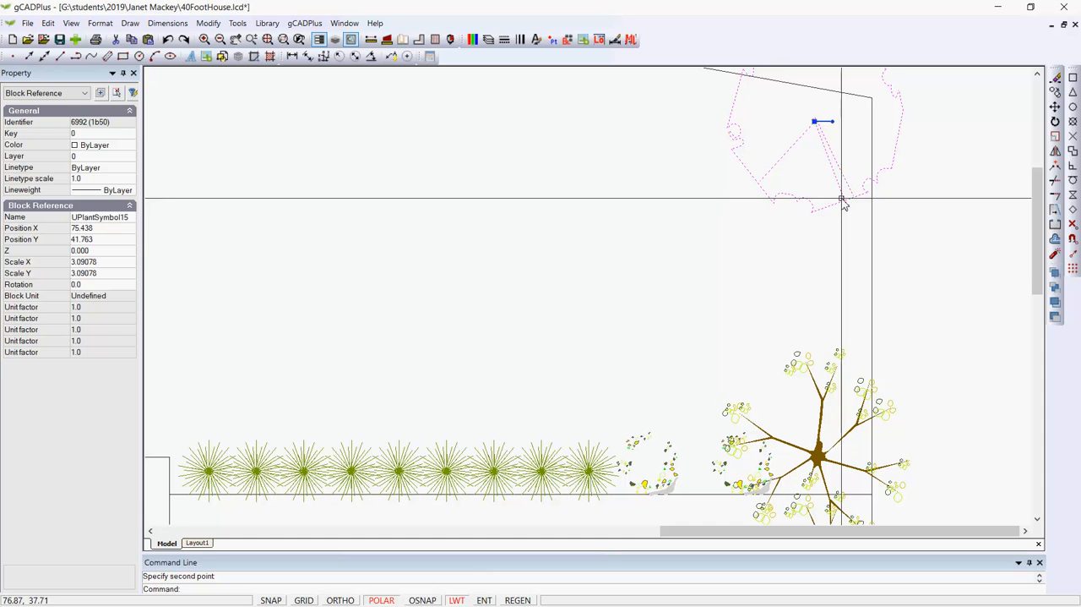
left_click(824, 196)
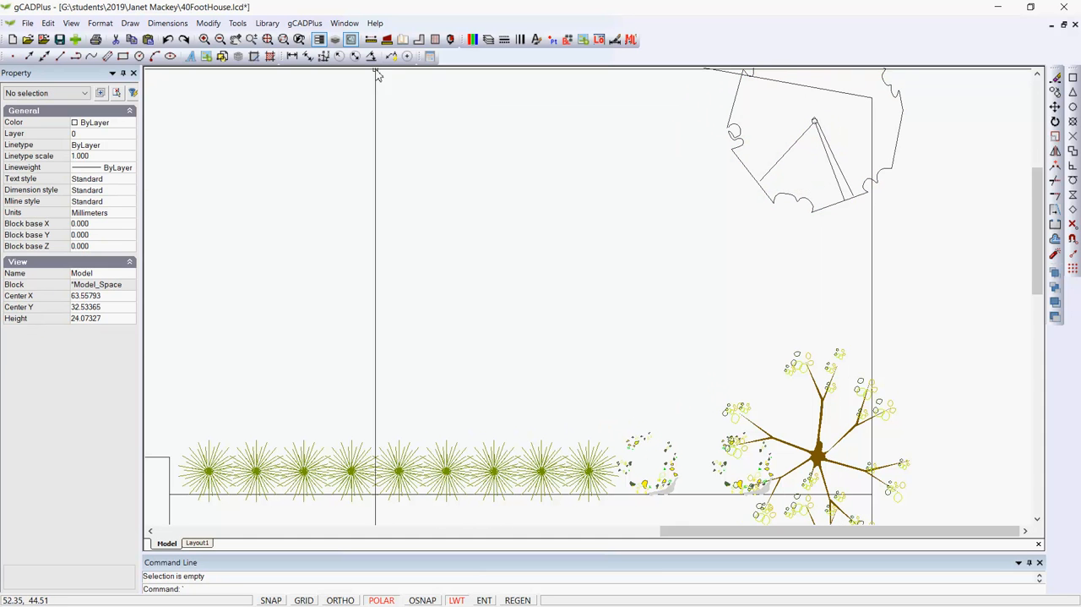
Measure the distance across the enlarged plant symbol
left_click(371, 39)
left_click(748, 169)
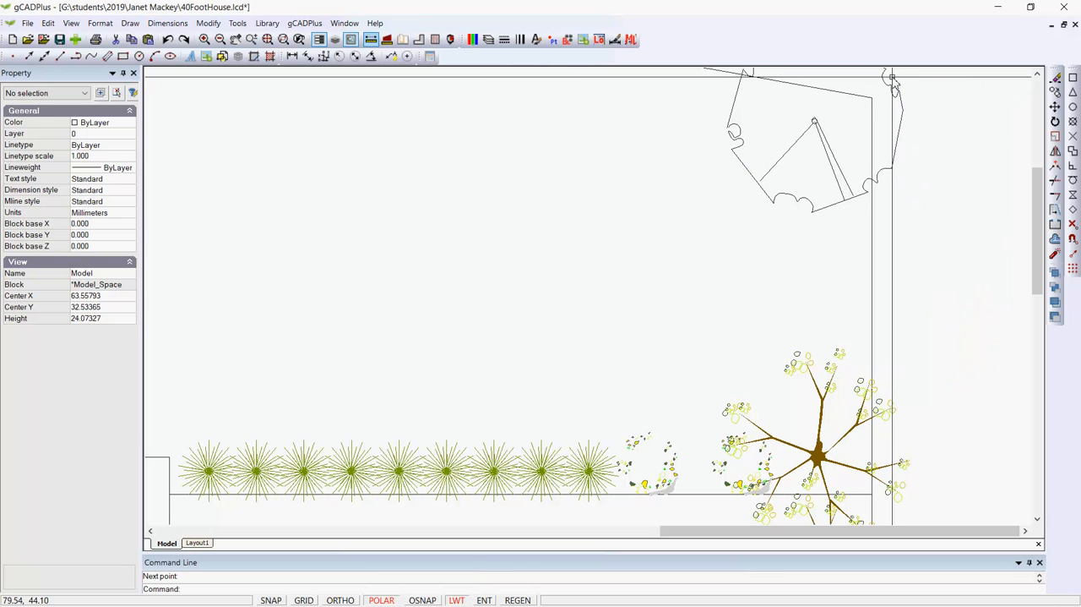
scroll(691, 229, "down", 6)
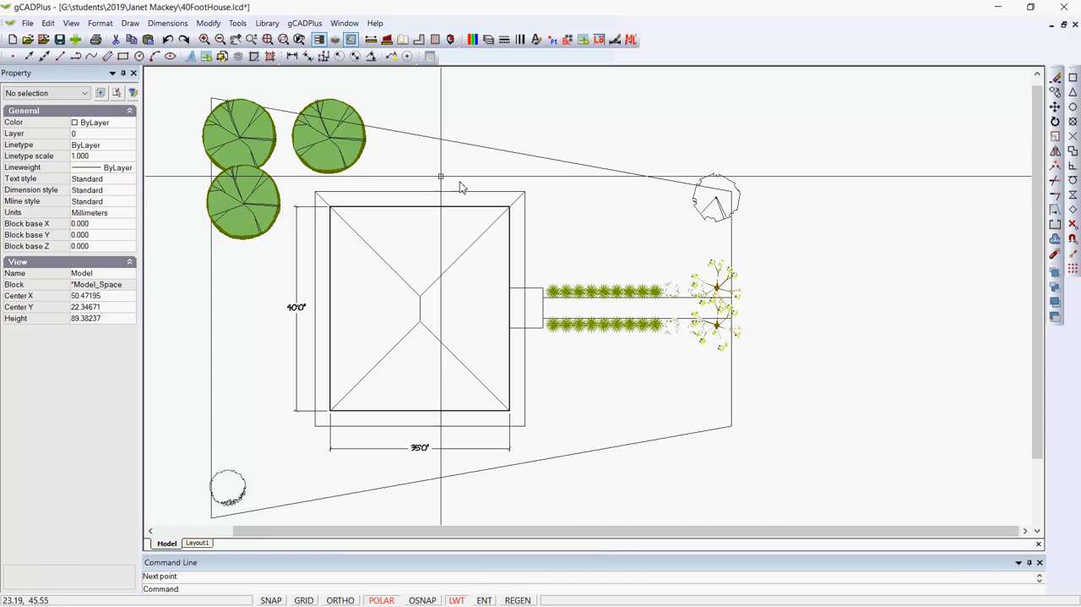
Create a new layout with the ARCH C, 457 x 610 (18 x 24 in.) paper size in portrait orientation
left_click(101, 24)
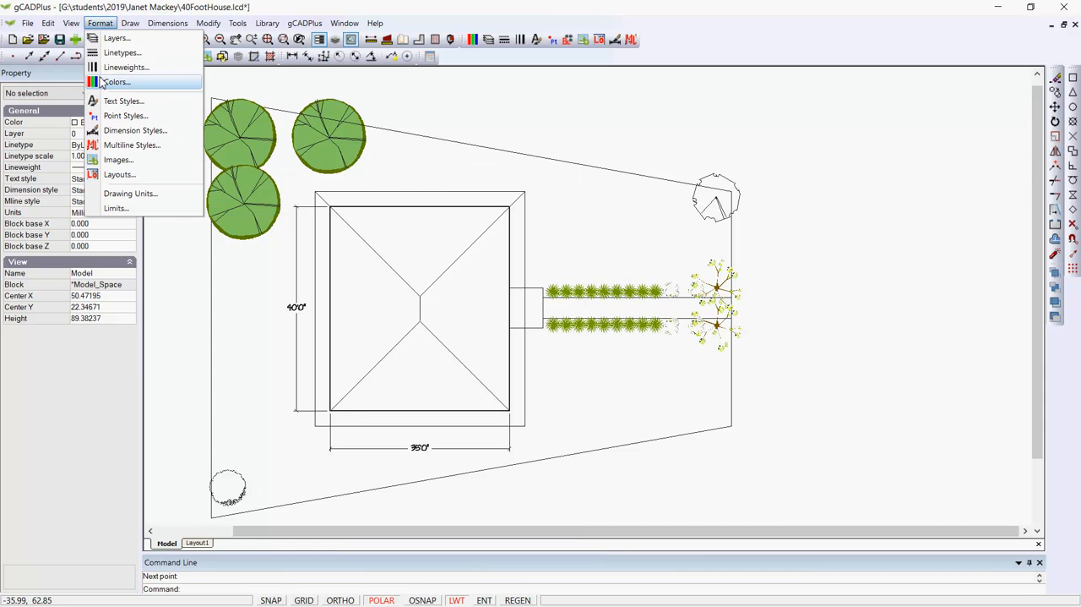
left_click(117, 174)
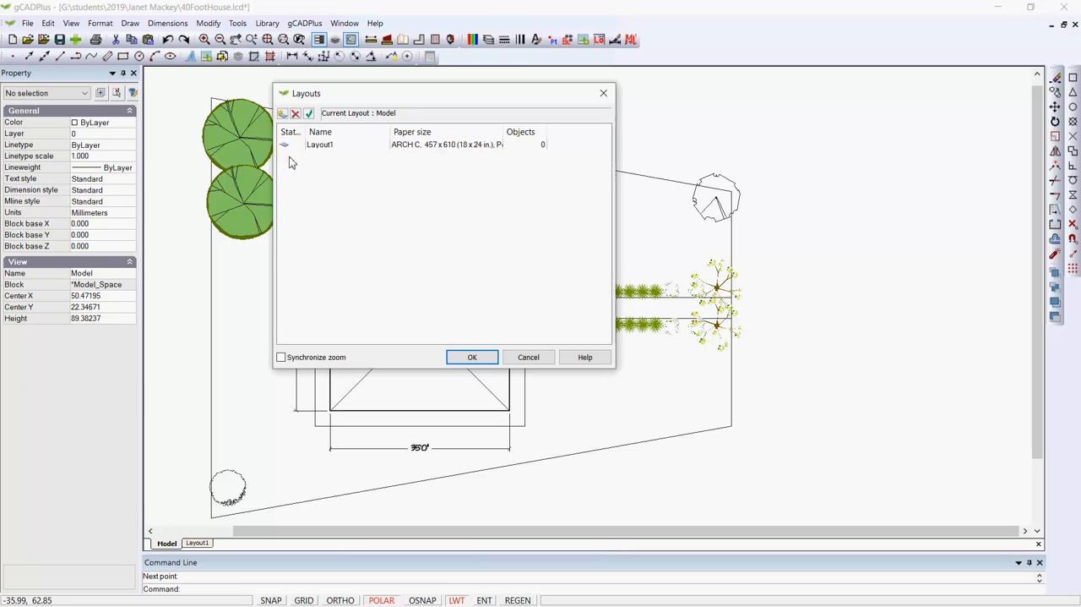
left_click(283, 114)
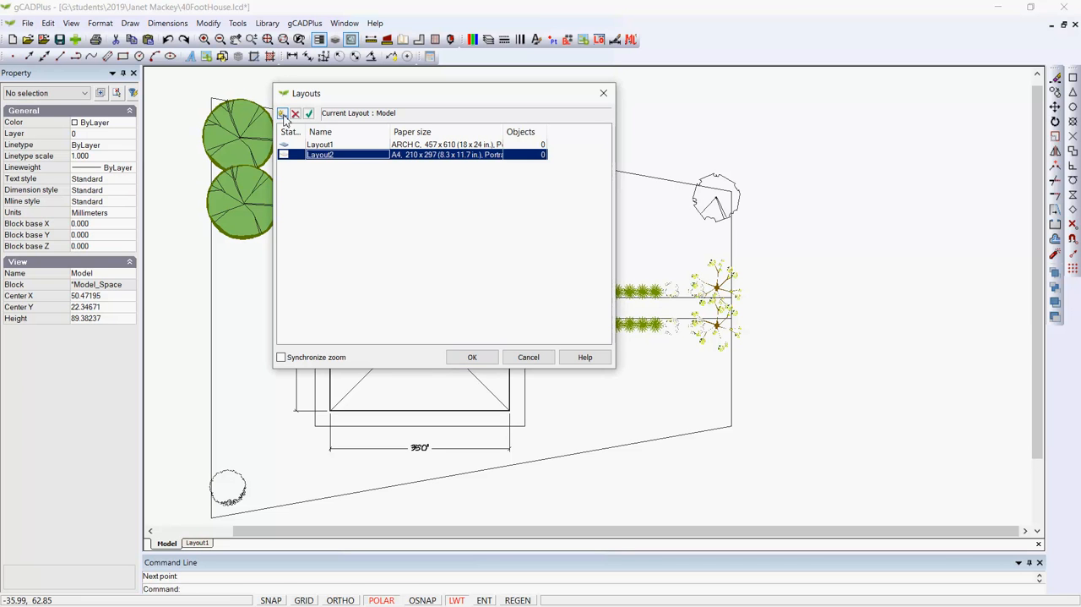
double_click(468, 156)
left_click(613, 256)
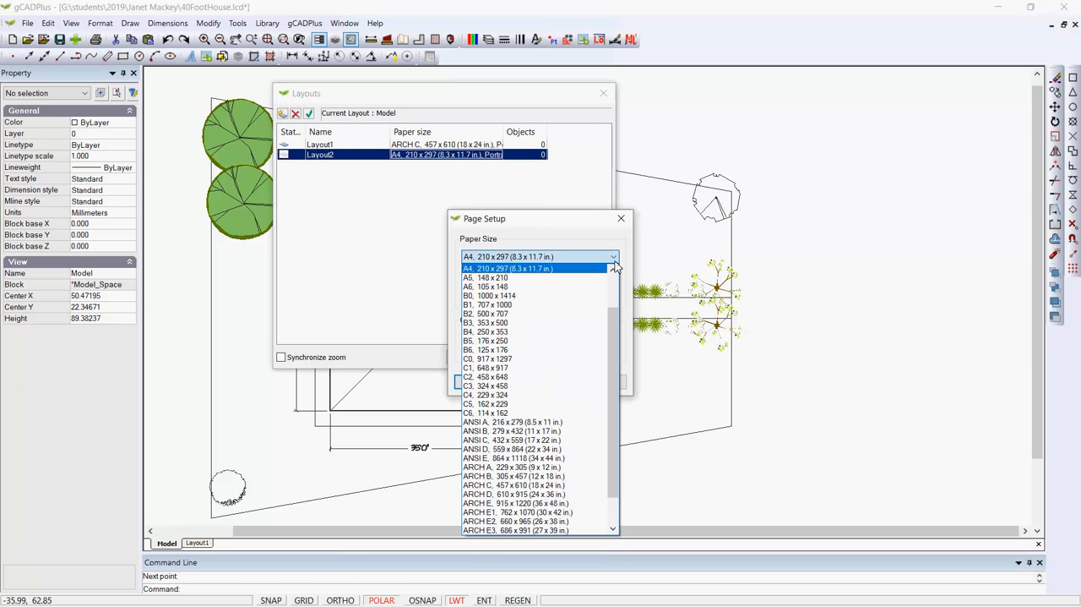
left_click_drag(616, 346, 608, 351)
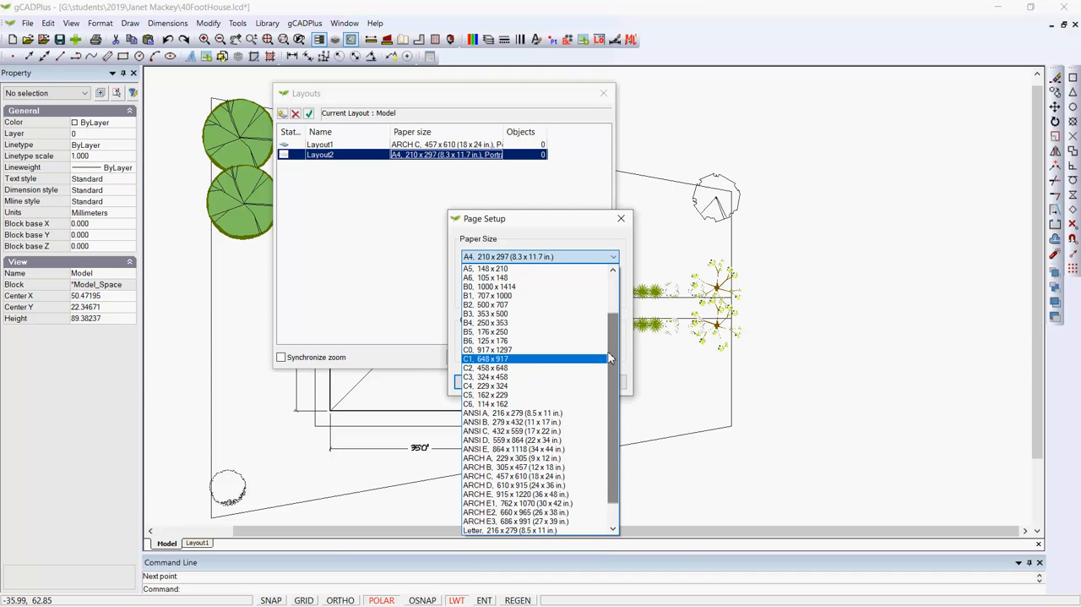
left_click(549, 476)
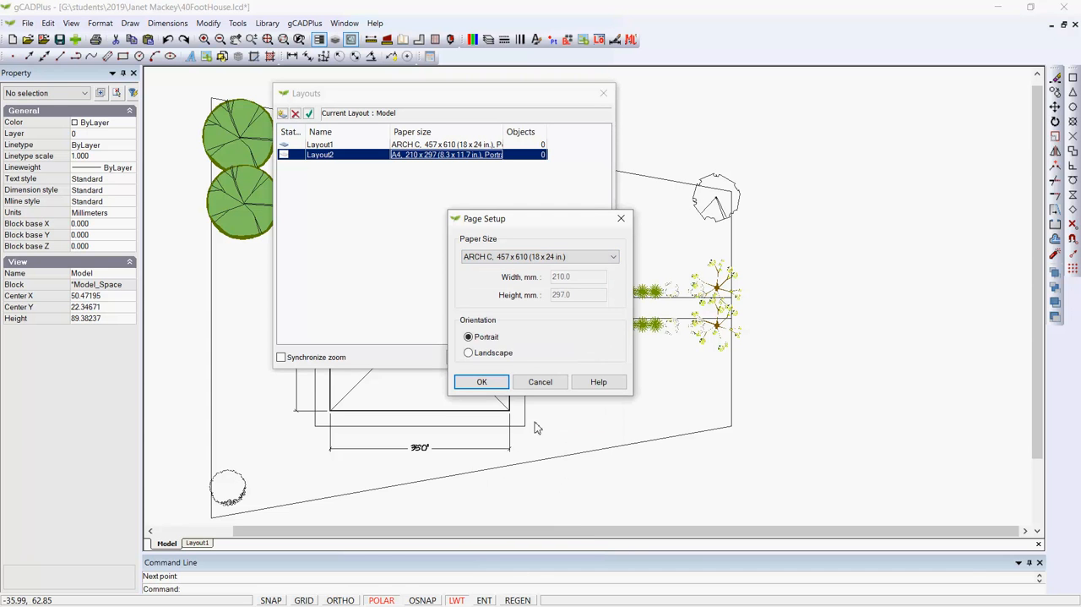
left_click(482, 381)
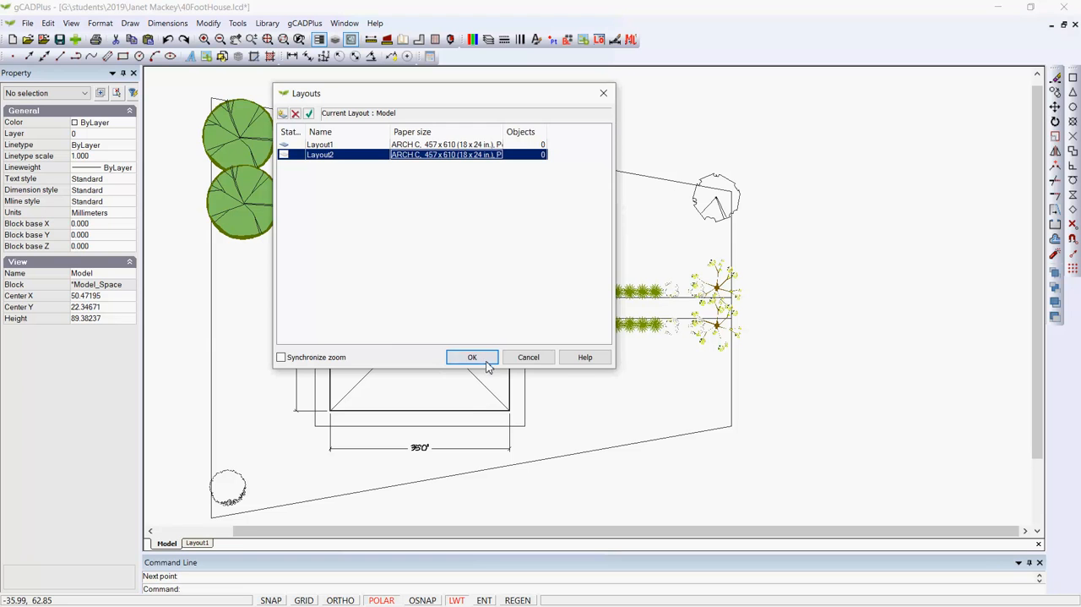
left_click(486, 361)
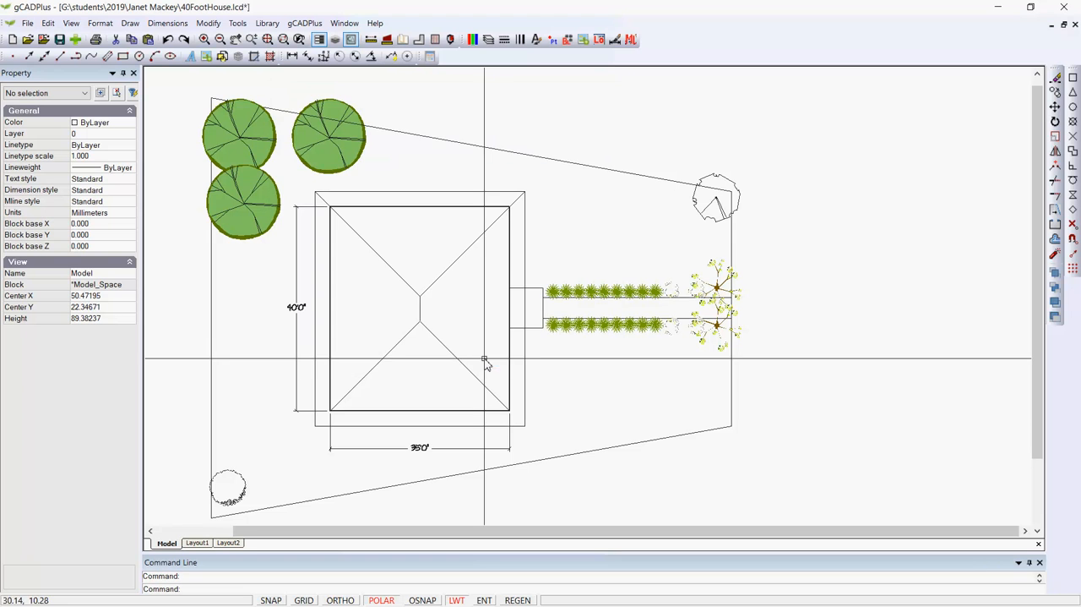
Open Layout2 and enlarge its viewport's model-space frame so the site plan displays on the layout with more surrounding margin
left_click(239, 543)
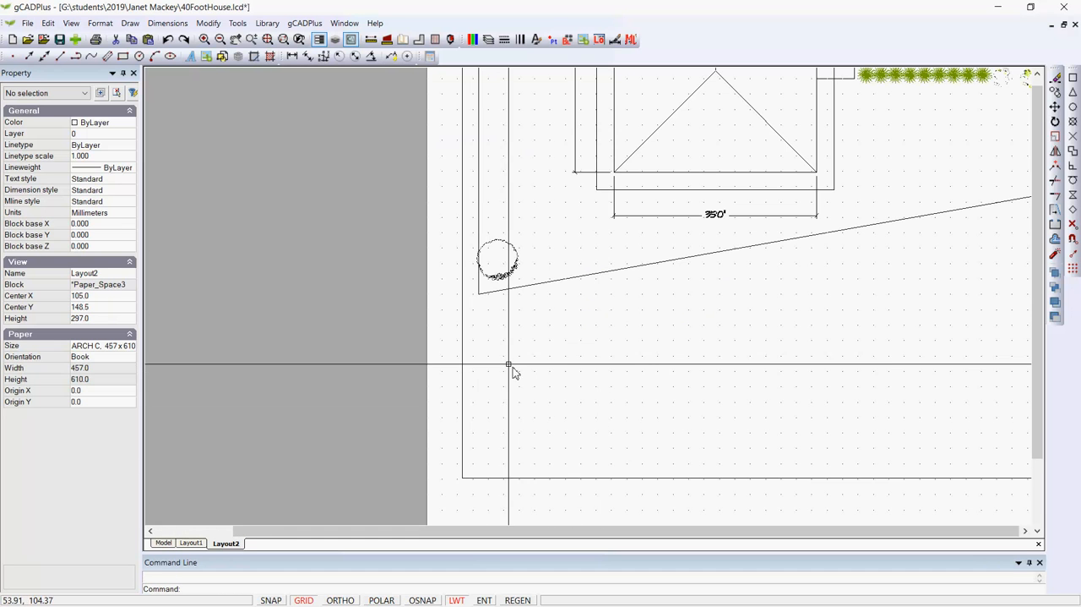
right_click(326, 349)
left_click(368, 372)
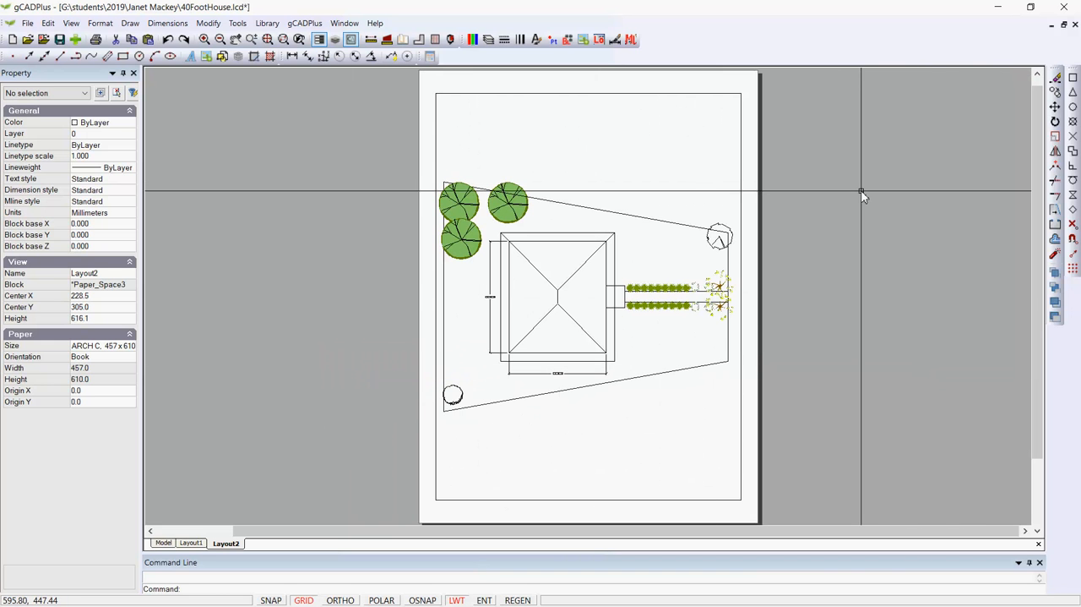
double_click(671, 172)
left_click(703, 143)
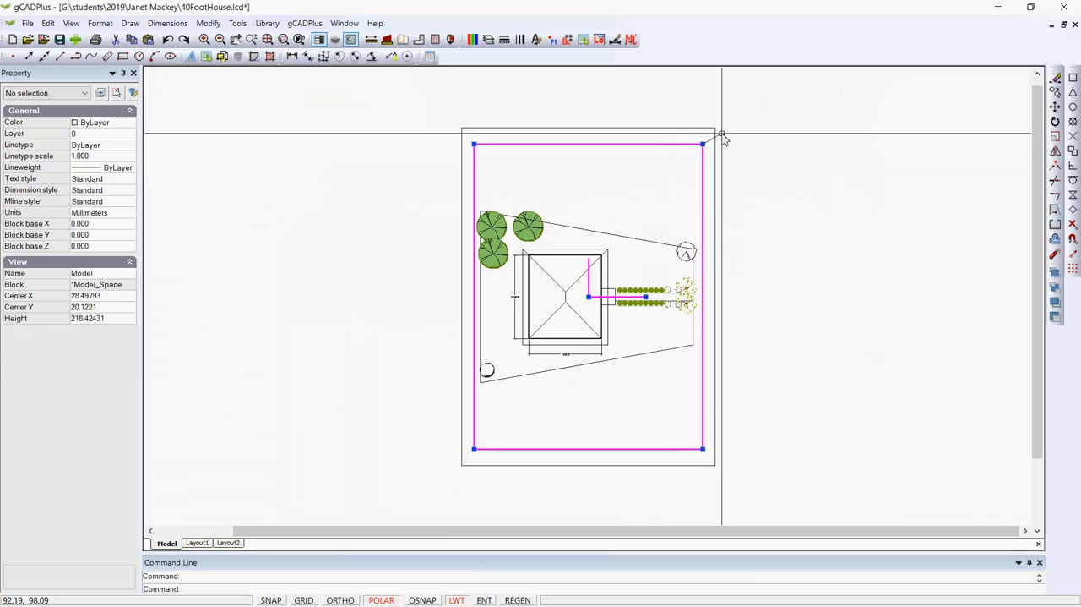
left_click(716, 130)
right_click(638, 196)
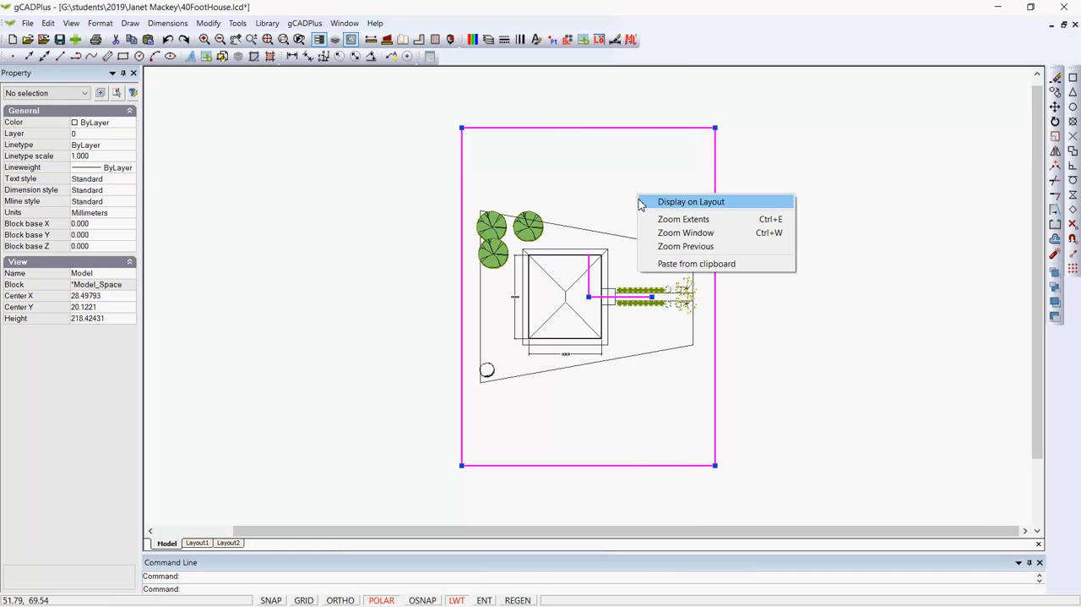
left_click(676, 204)
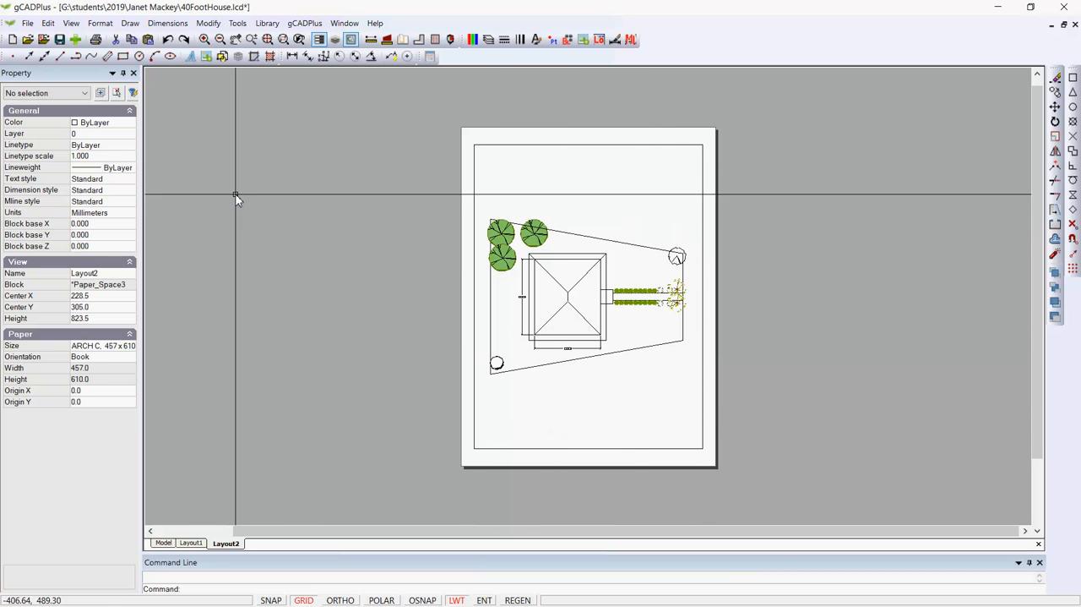
Set a fixed imperial scale of 1/96 for the viewport in Layout2
left_click(209, 23)
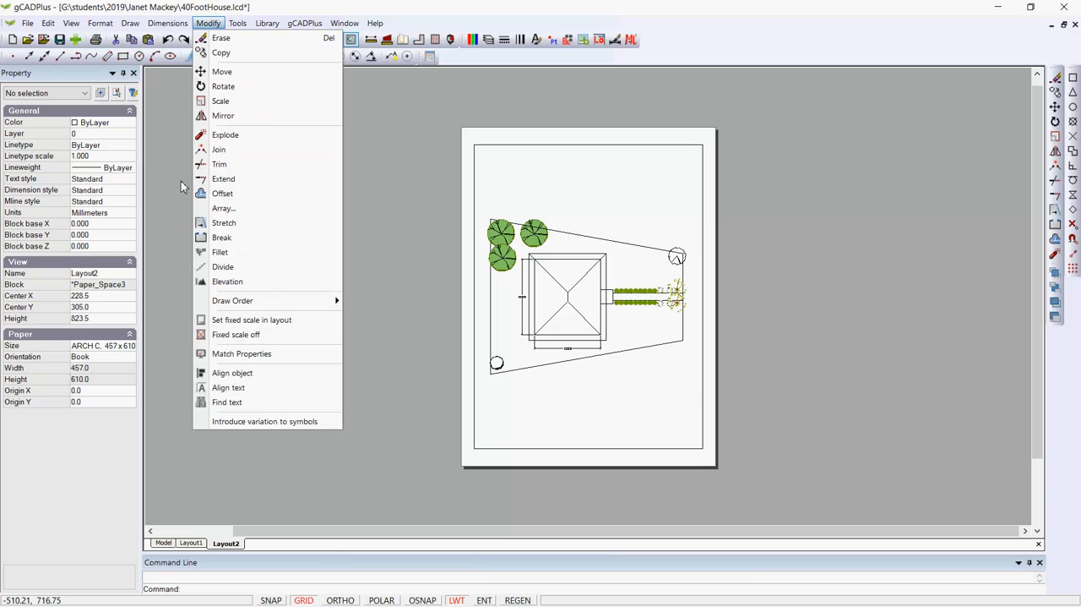
left_click(252, 320)
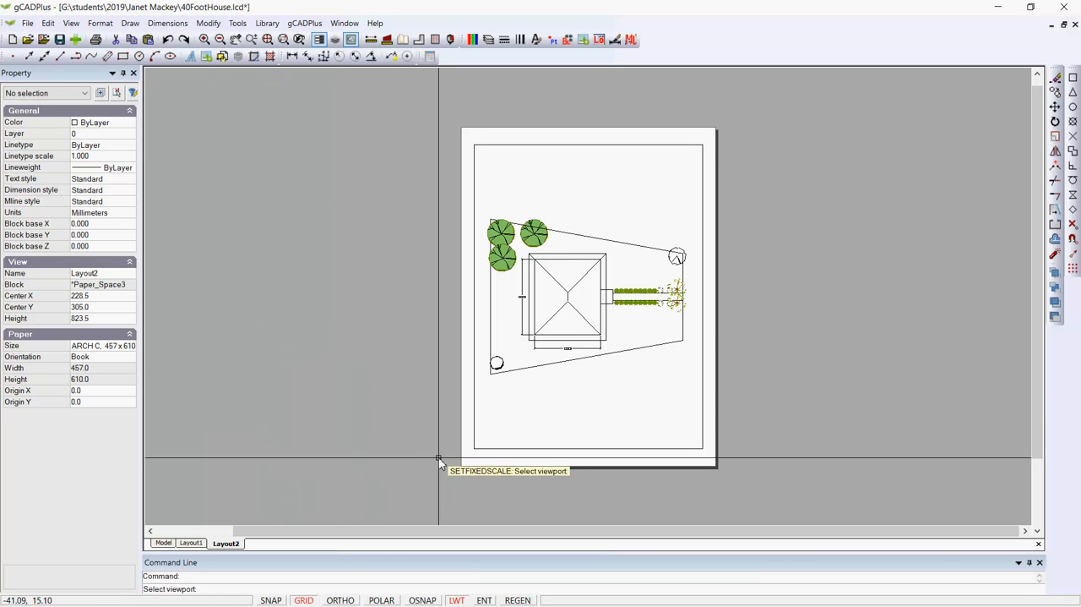
left_click(478, 451)
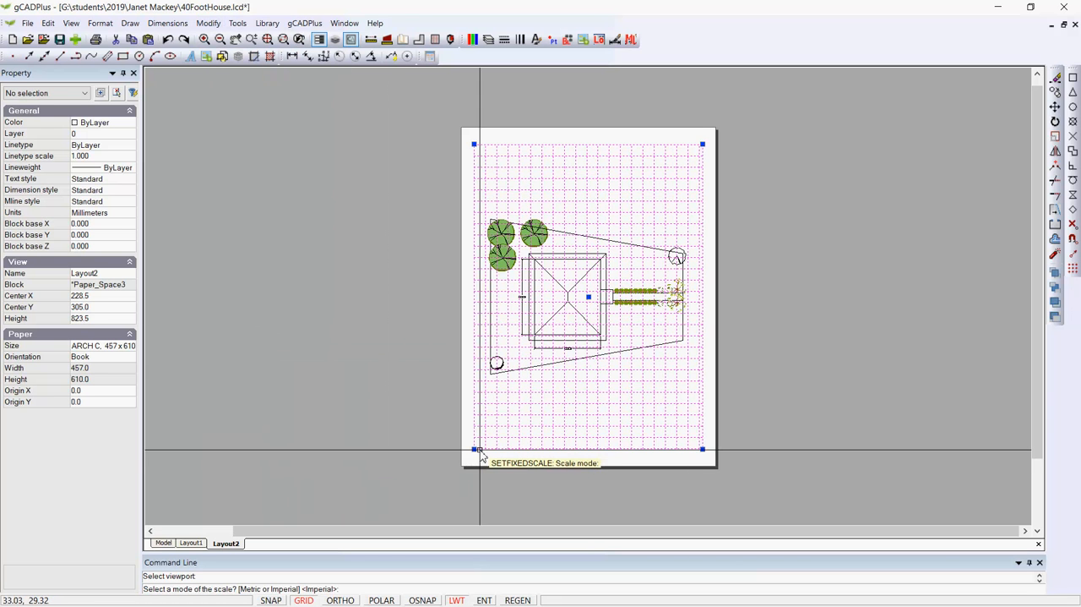
left_click(411, 454)
key("Return")
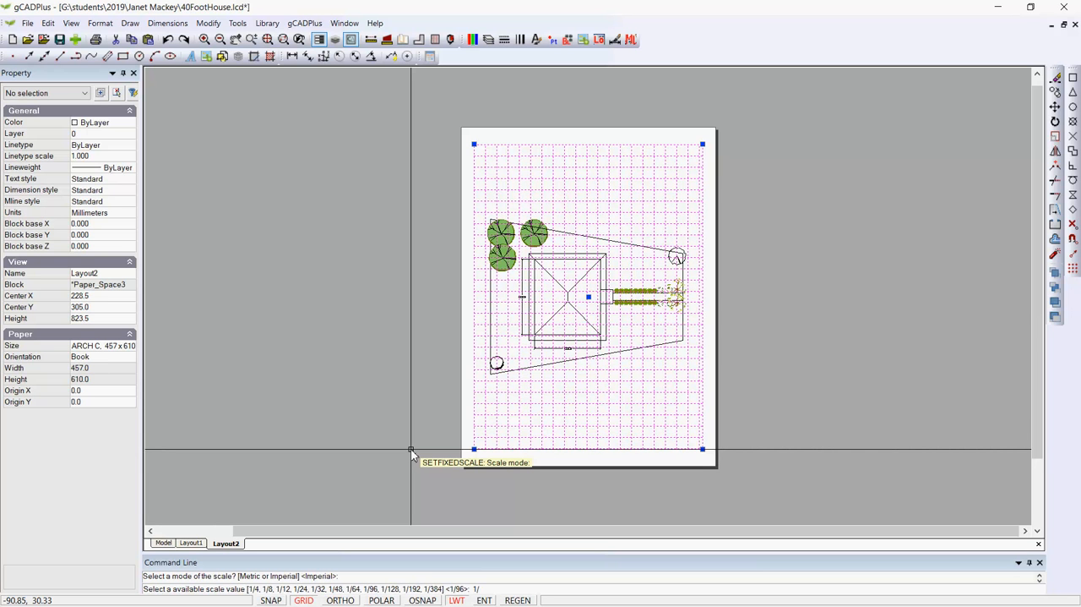
type("1/96")
key("Return")
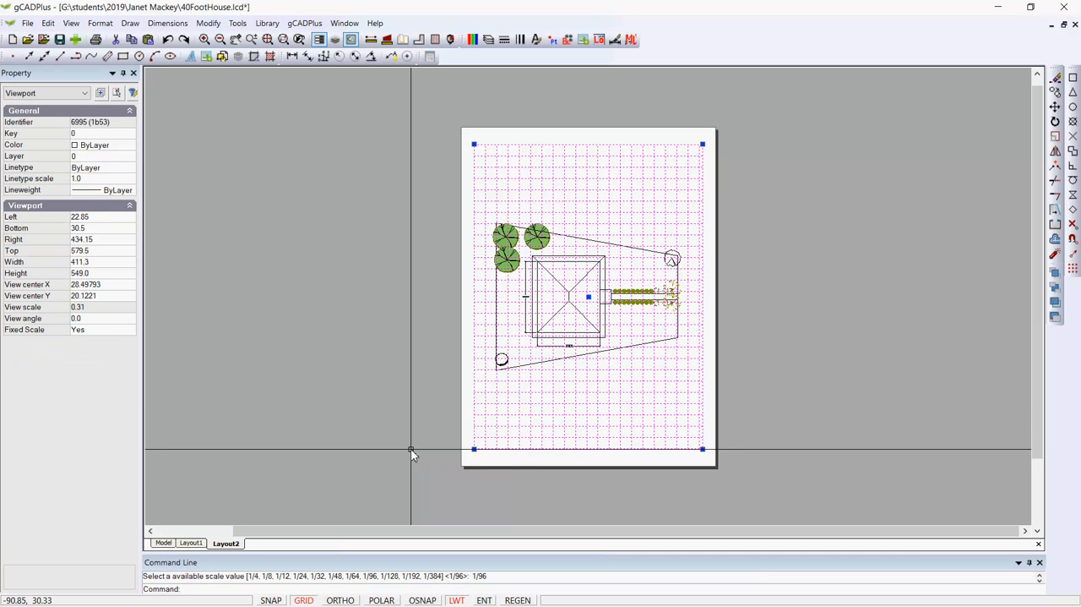
key("Escape")
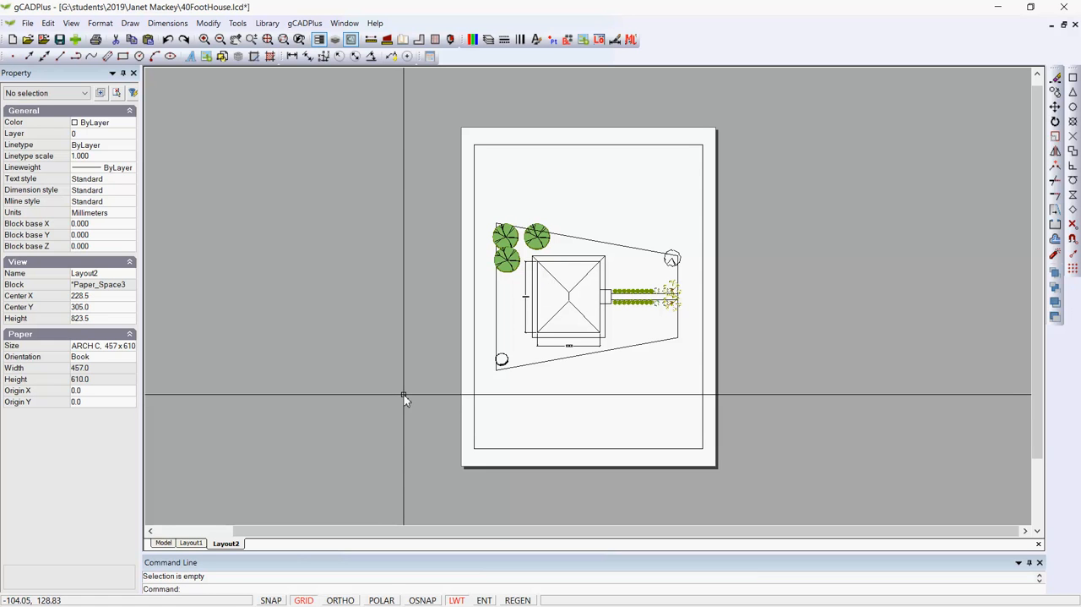
Insert the Title block from the TitleBlocks details library, Title.lcd, at scale 1.0 near the sheet's lower right corner
left_click(274, 26)
mouse_move(285, 40)
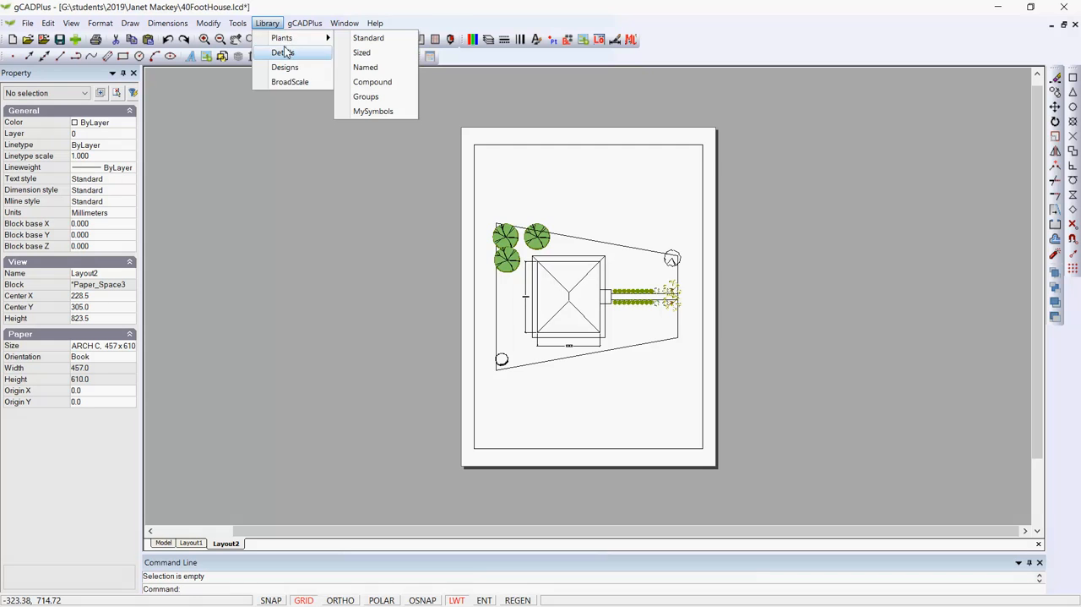
left_click(283, 53)
left_click_drag(640, 287, 640, 364)
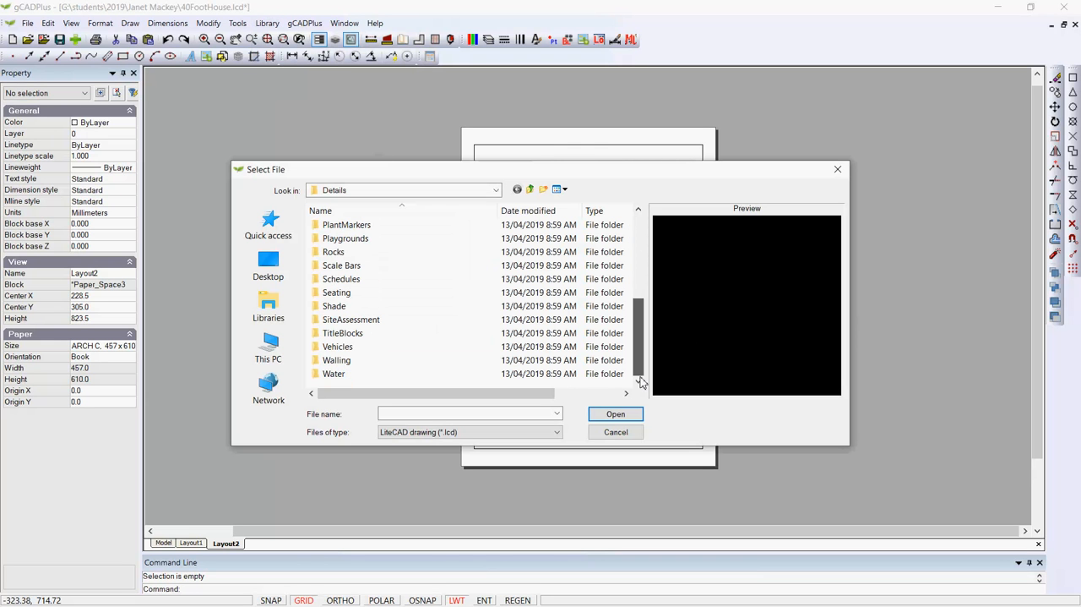
double_click(328, 333)
left_click(330, 226)
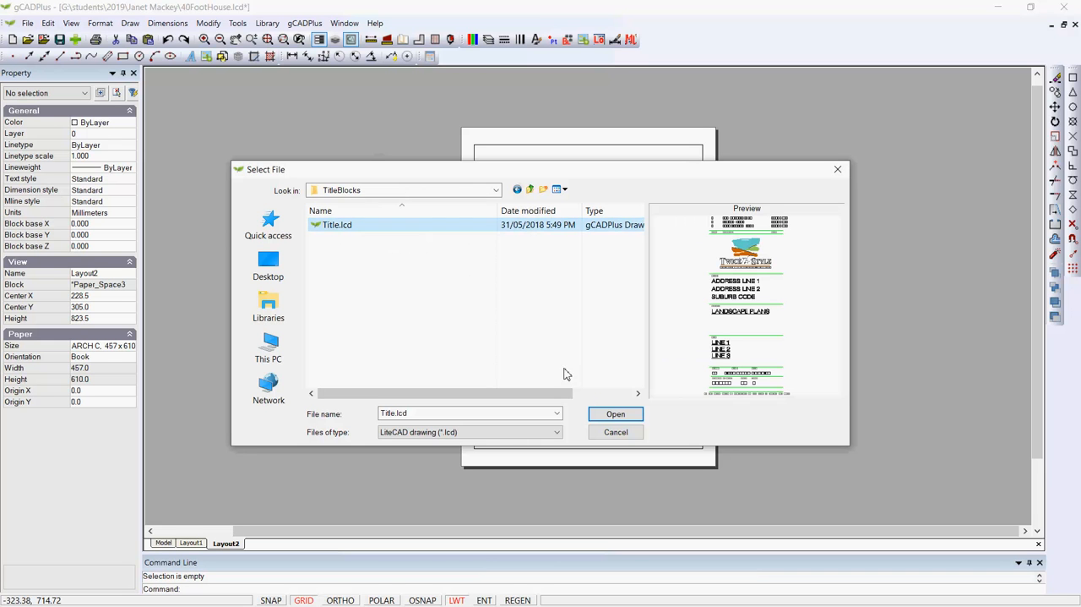
left_click(617, 418)
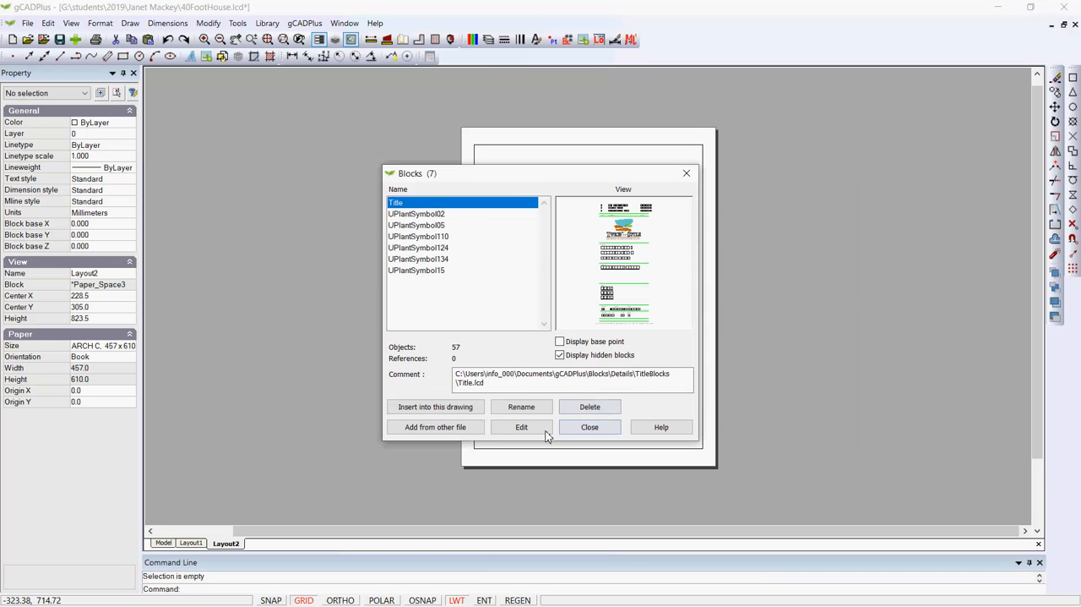
left_click(451, 409)
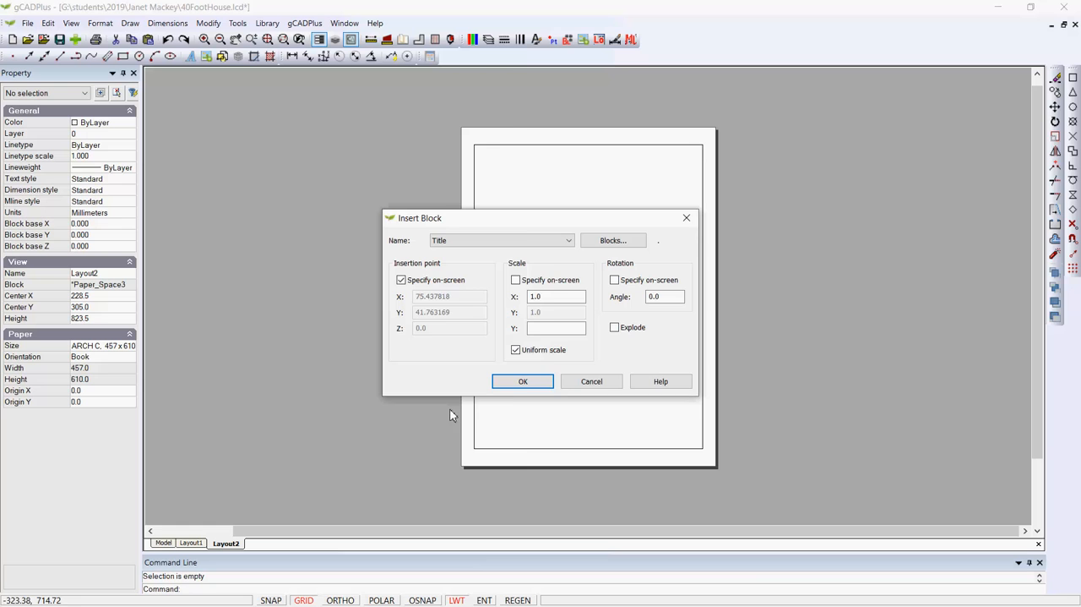
left_click(524, 384)
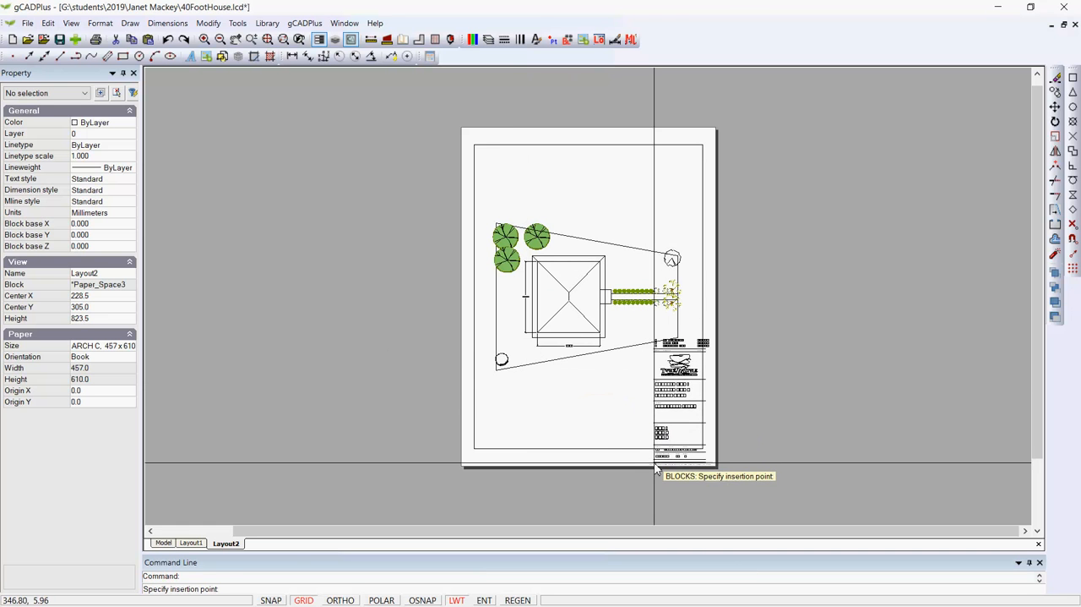
left_click(653, 461)
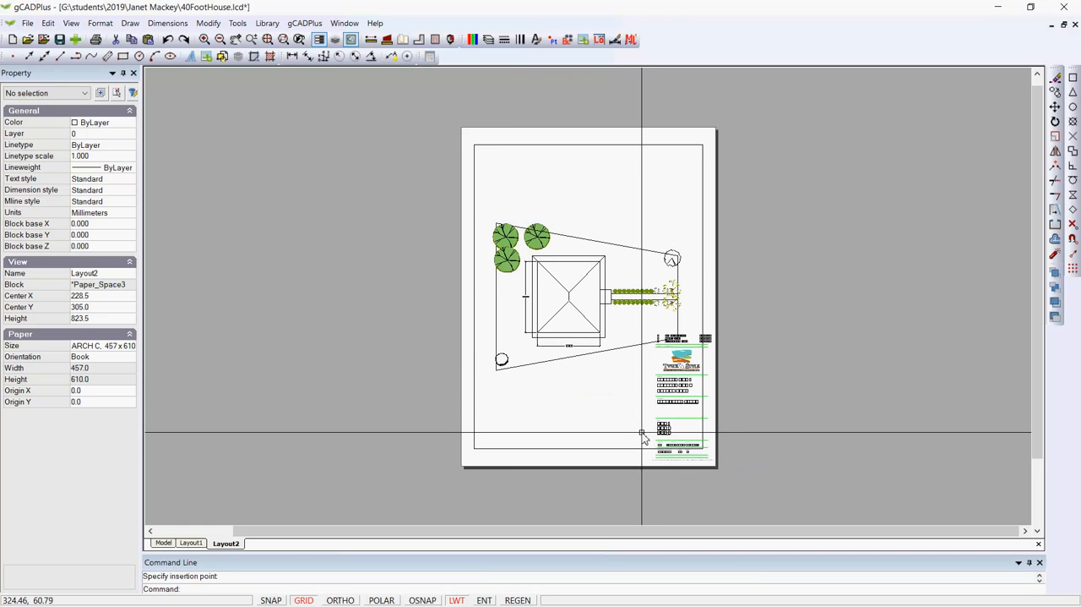
Scale the title block by a factor of 0.75 from near its lower left insertion point
scroll(639, 430, "up", 1)
left_click(675, 377)
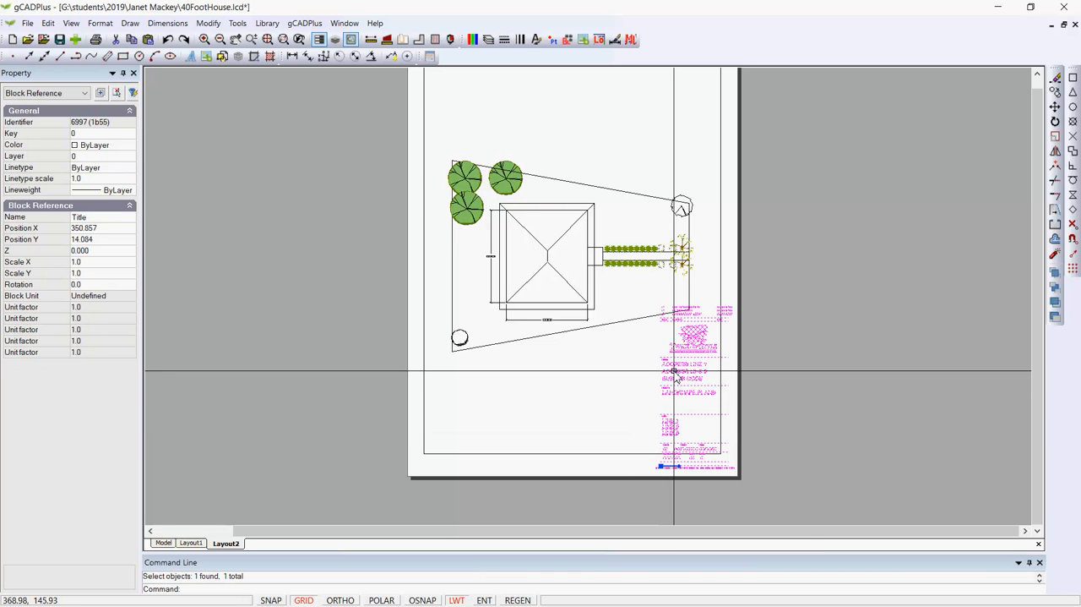
right_click(675, 377)
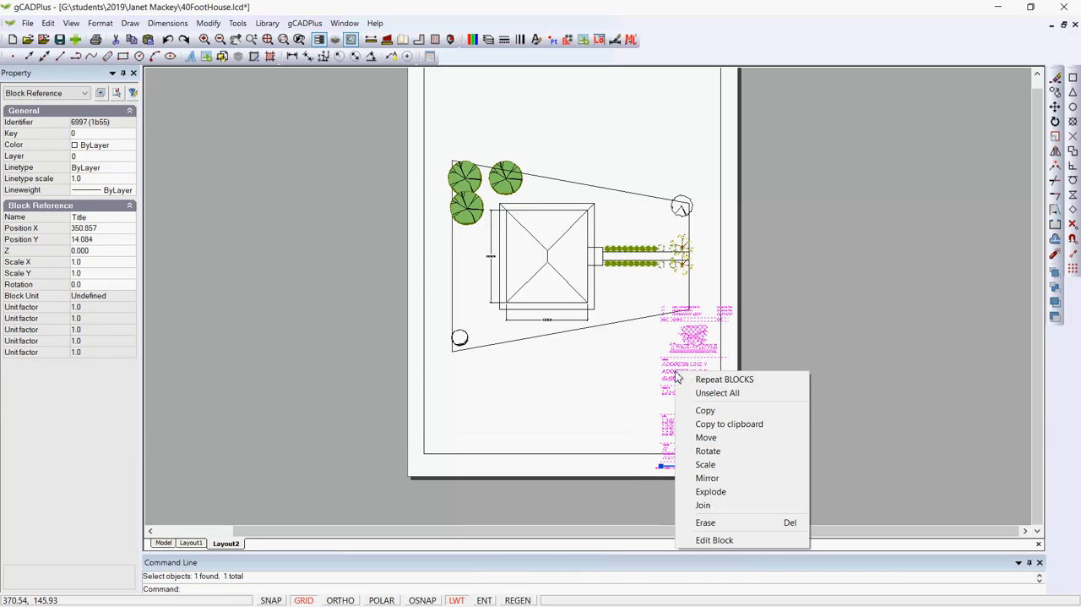
left_click(701, 465)
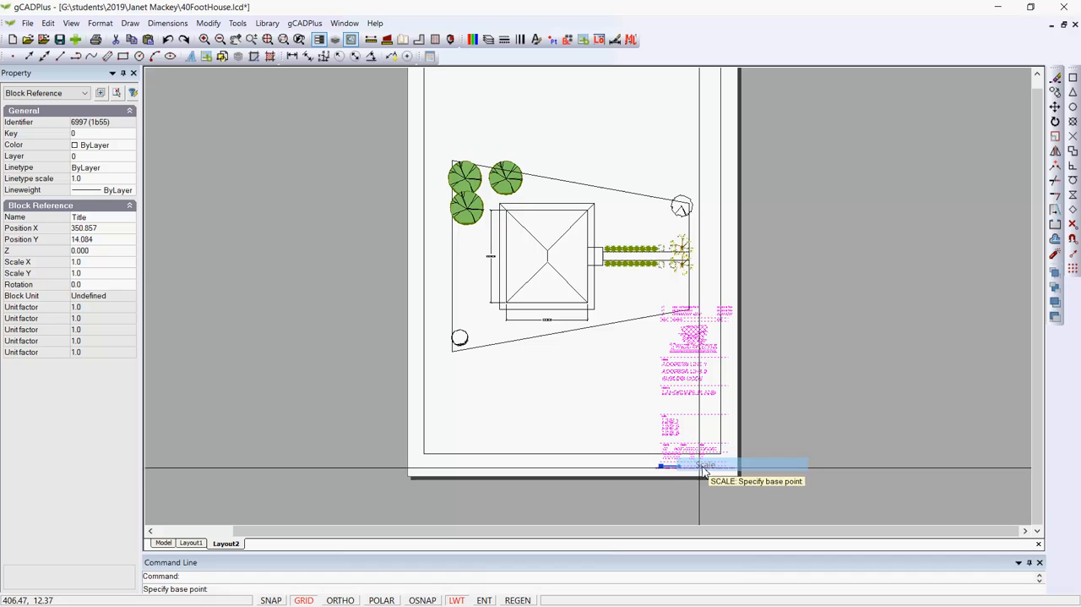
left_click(660, 468)
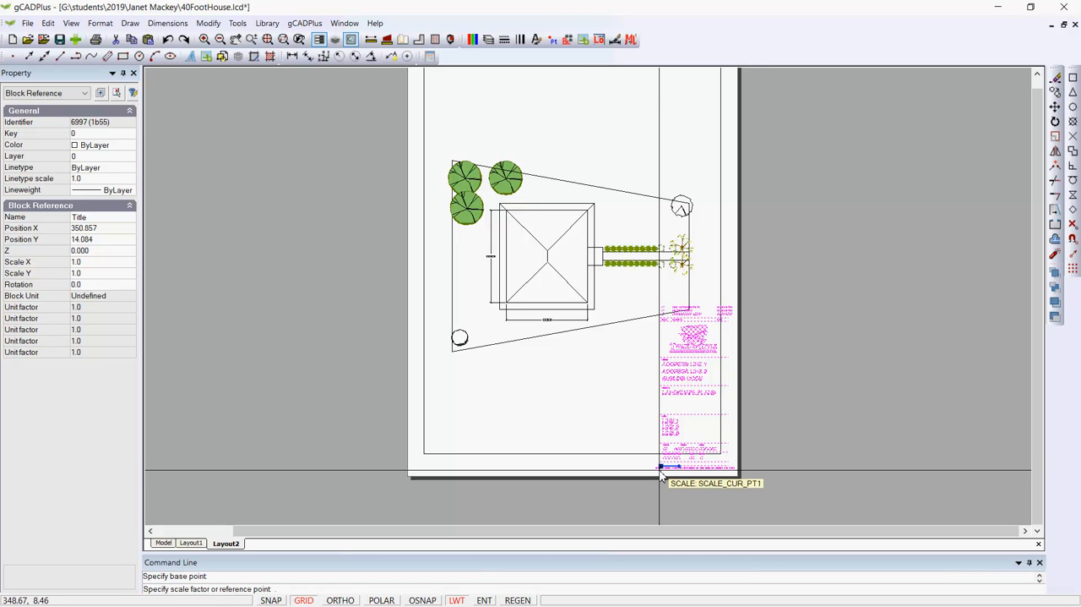
key("Return")
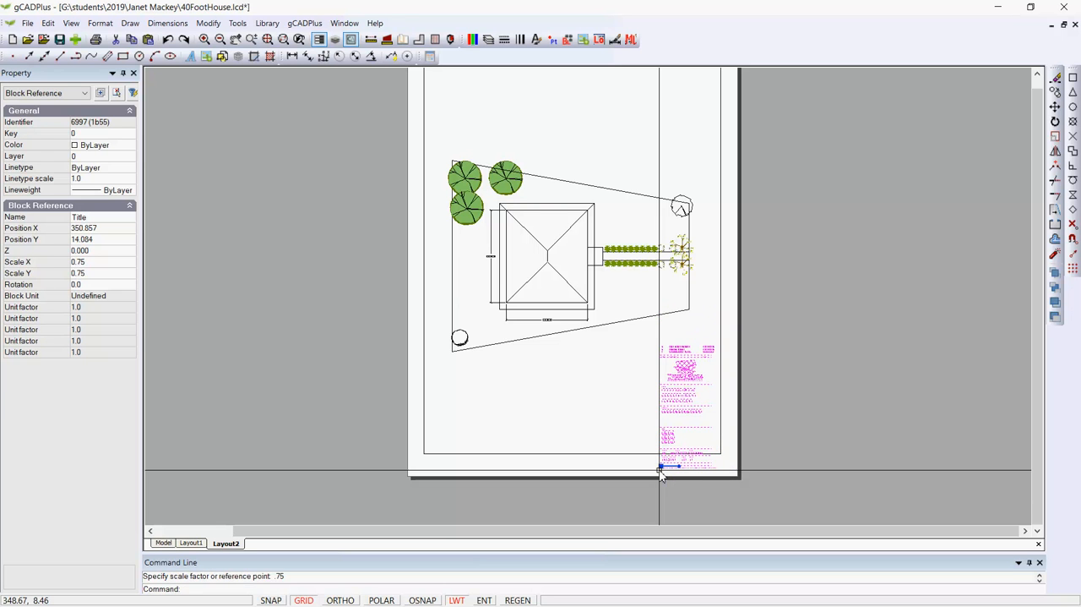
key("Escape")
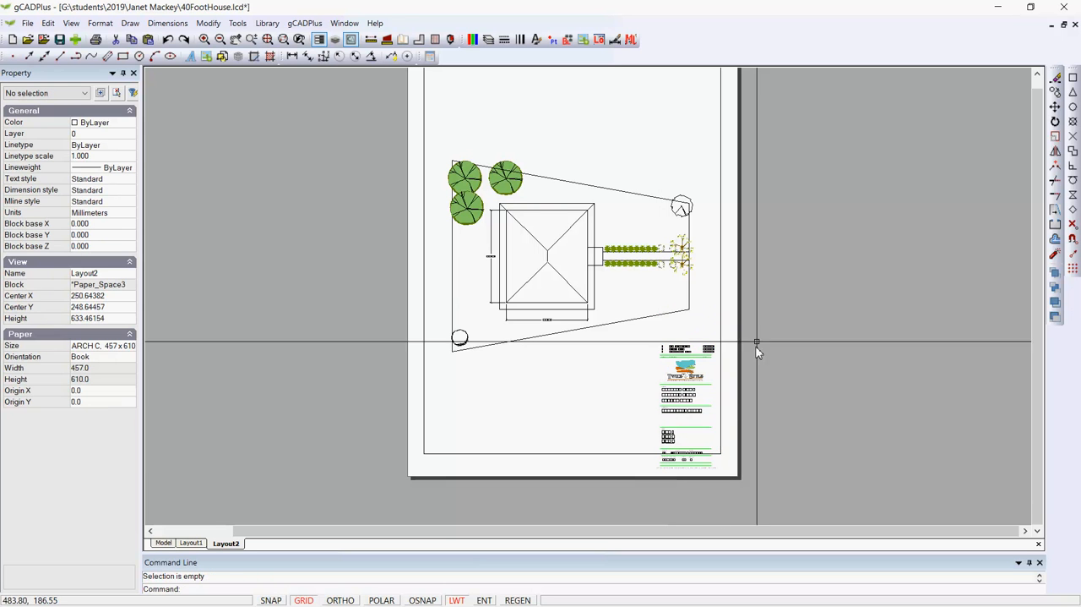
Change the viewport border's color to white, index color 255, and deselect the viewport
left_click(722, 229)
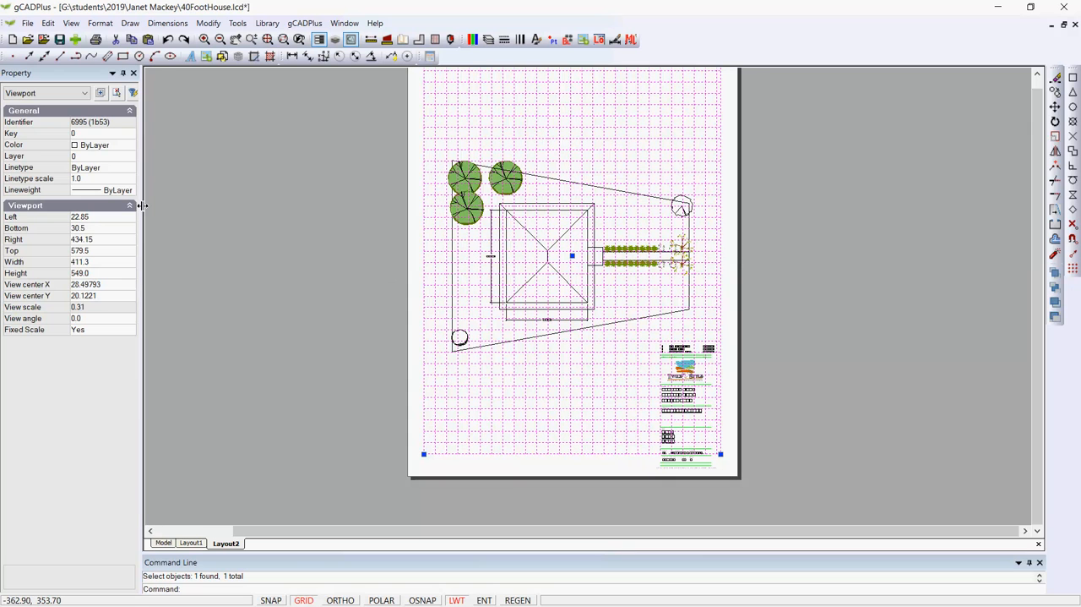
left_click(102, 145)
left_click(130, 146)
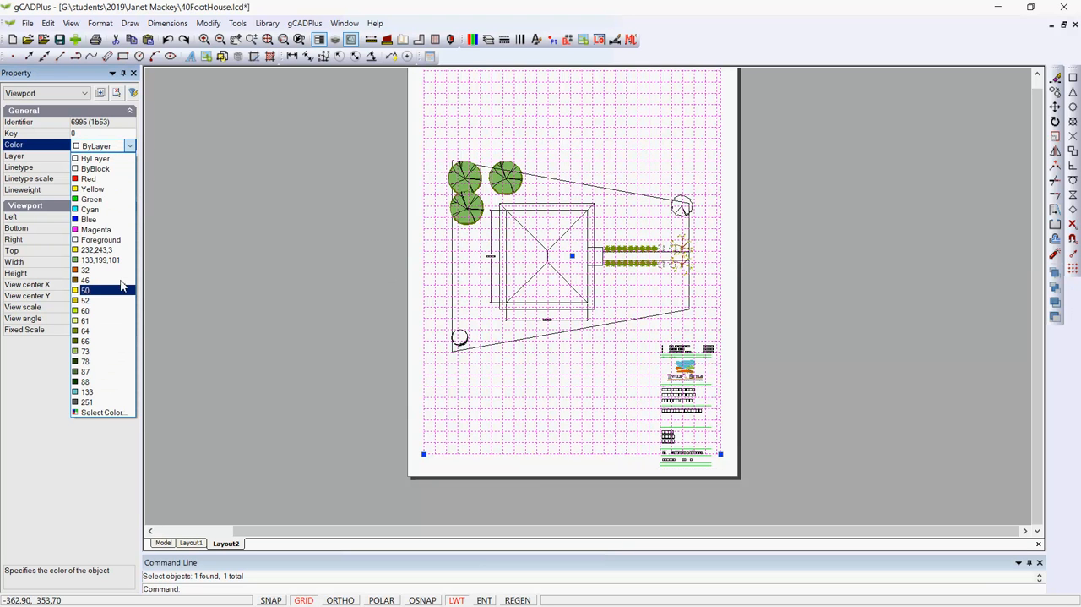
left_click(98, 411)
left_click(498, 361)
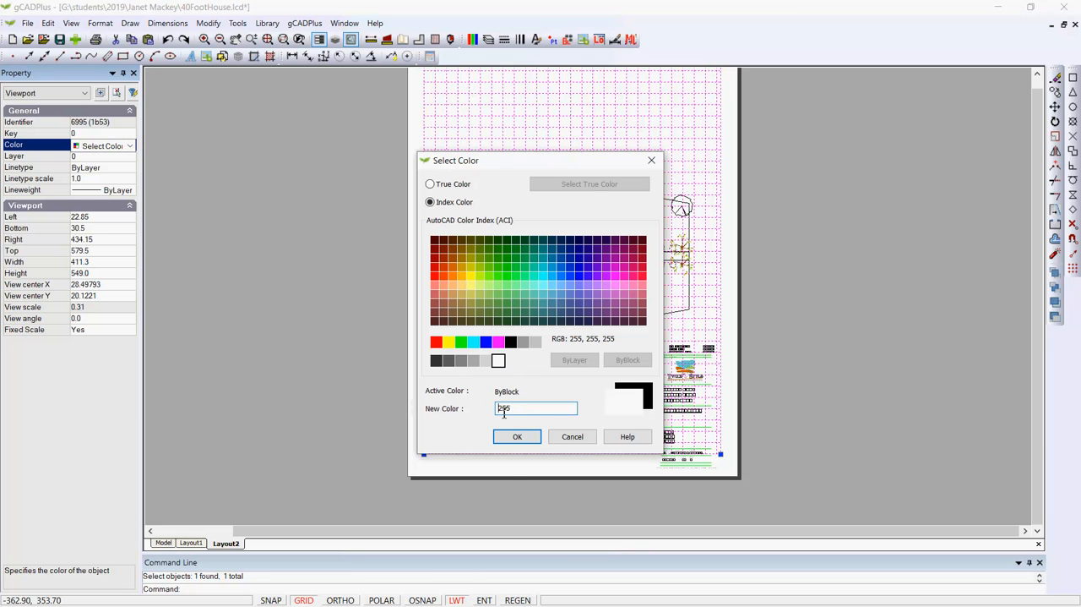
left_click(513, 436)
right_click(236, 343)
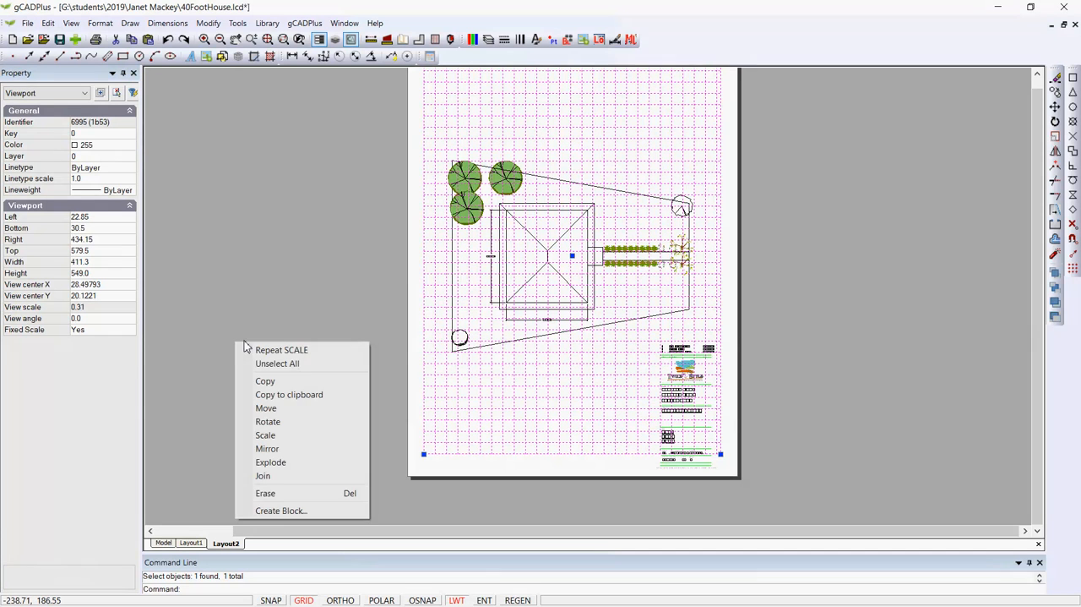
left_click(264, 364)
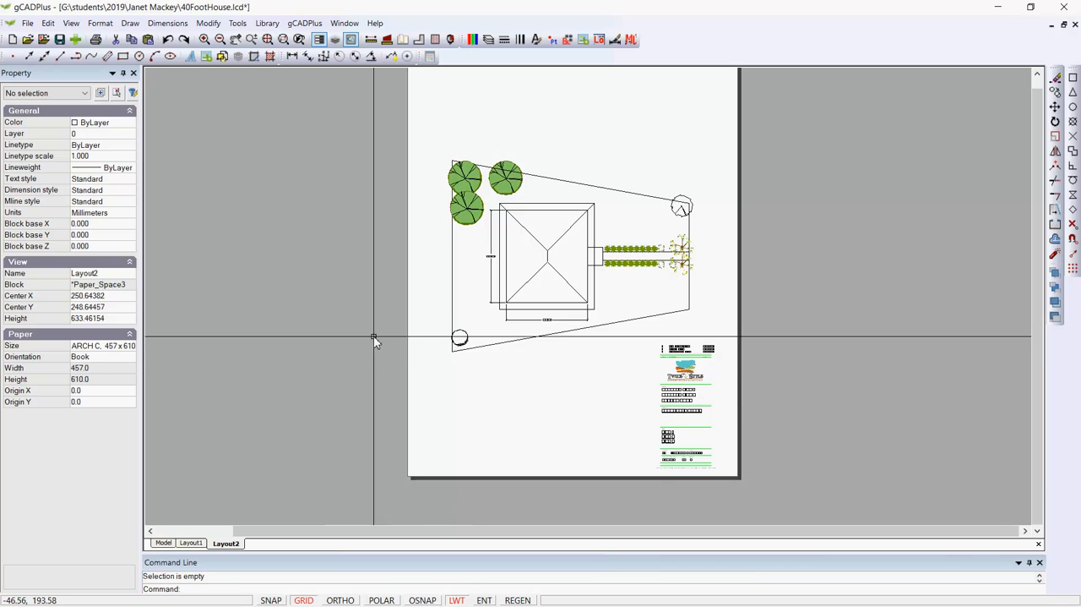
scroll(667, 336, "up", 1)
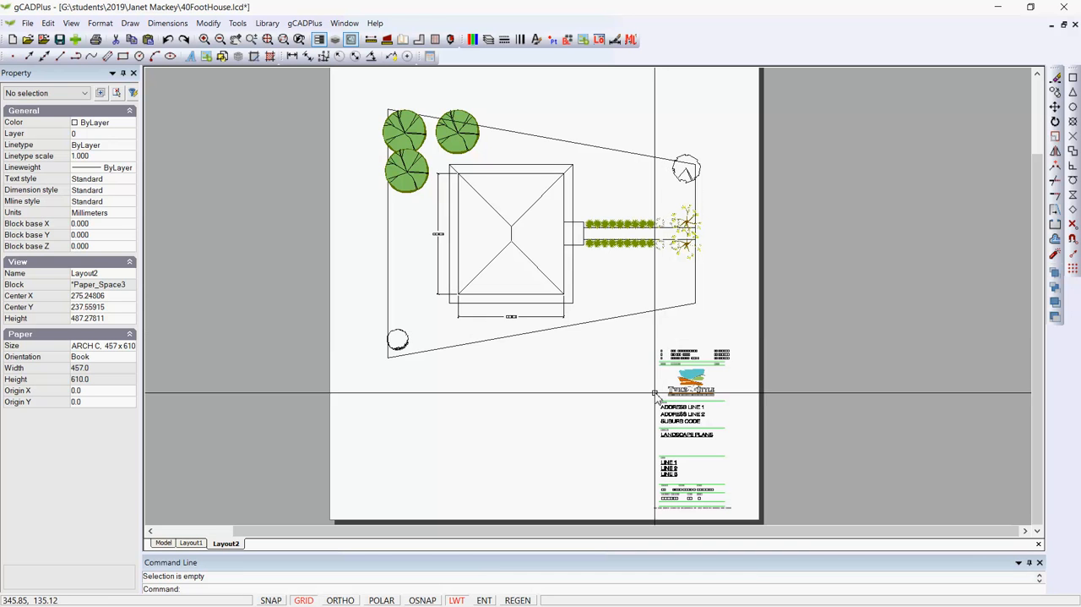
scroll(673, 406, "up", 2)
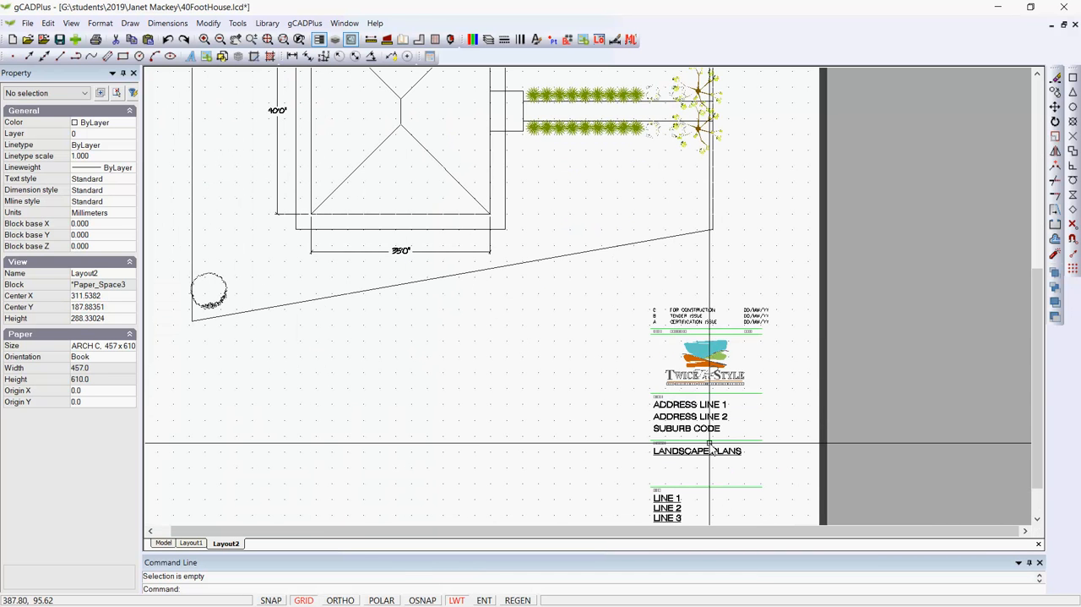
scroll(700, 436, "down", 2)
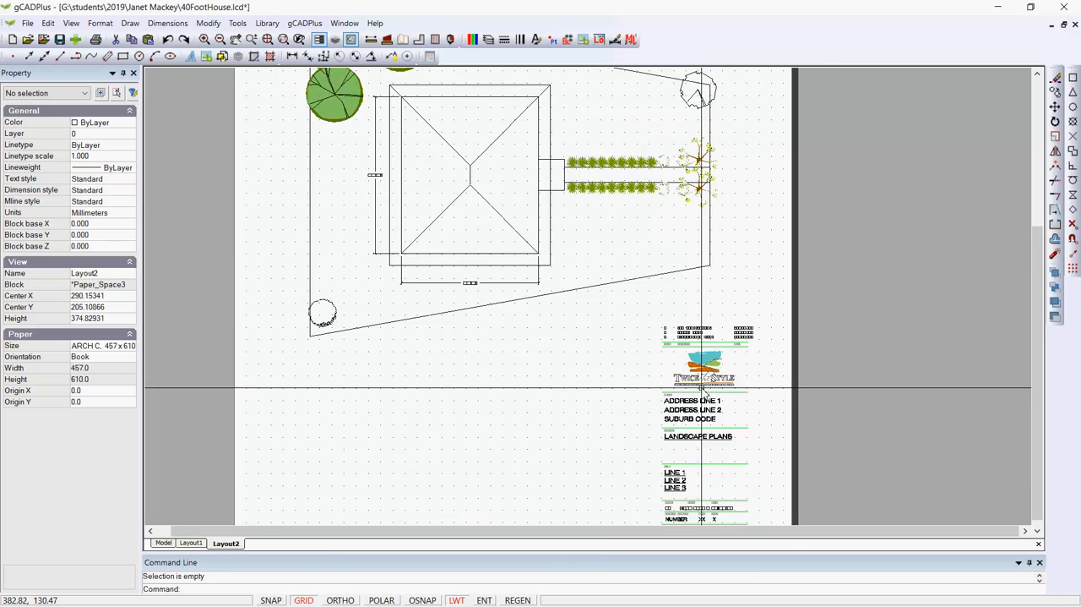